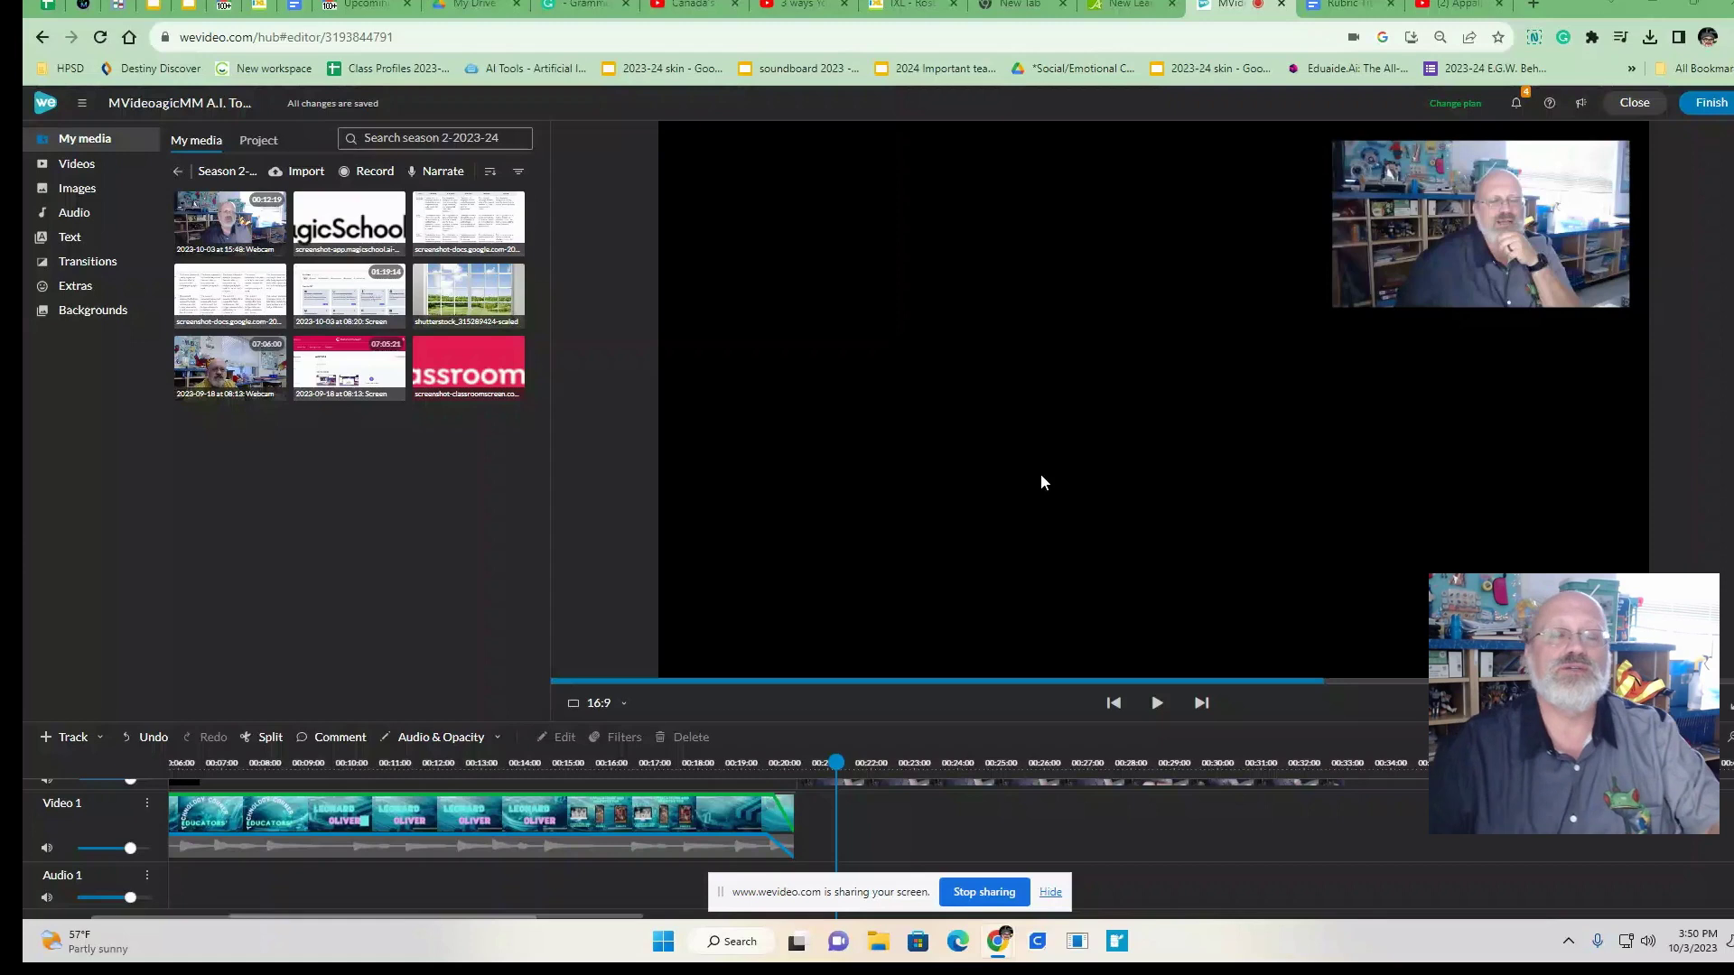
- Go back to MagicSchool.ai and bring up the Magic Tools list for the YouTube Video Question Generator
click(81, 6)
click(118, 131)
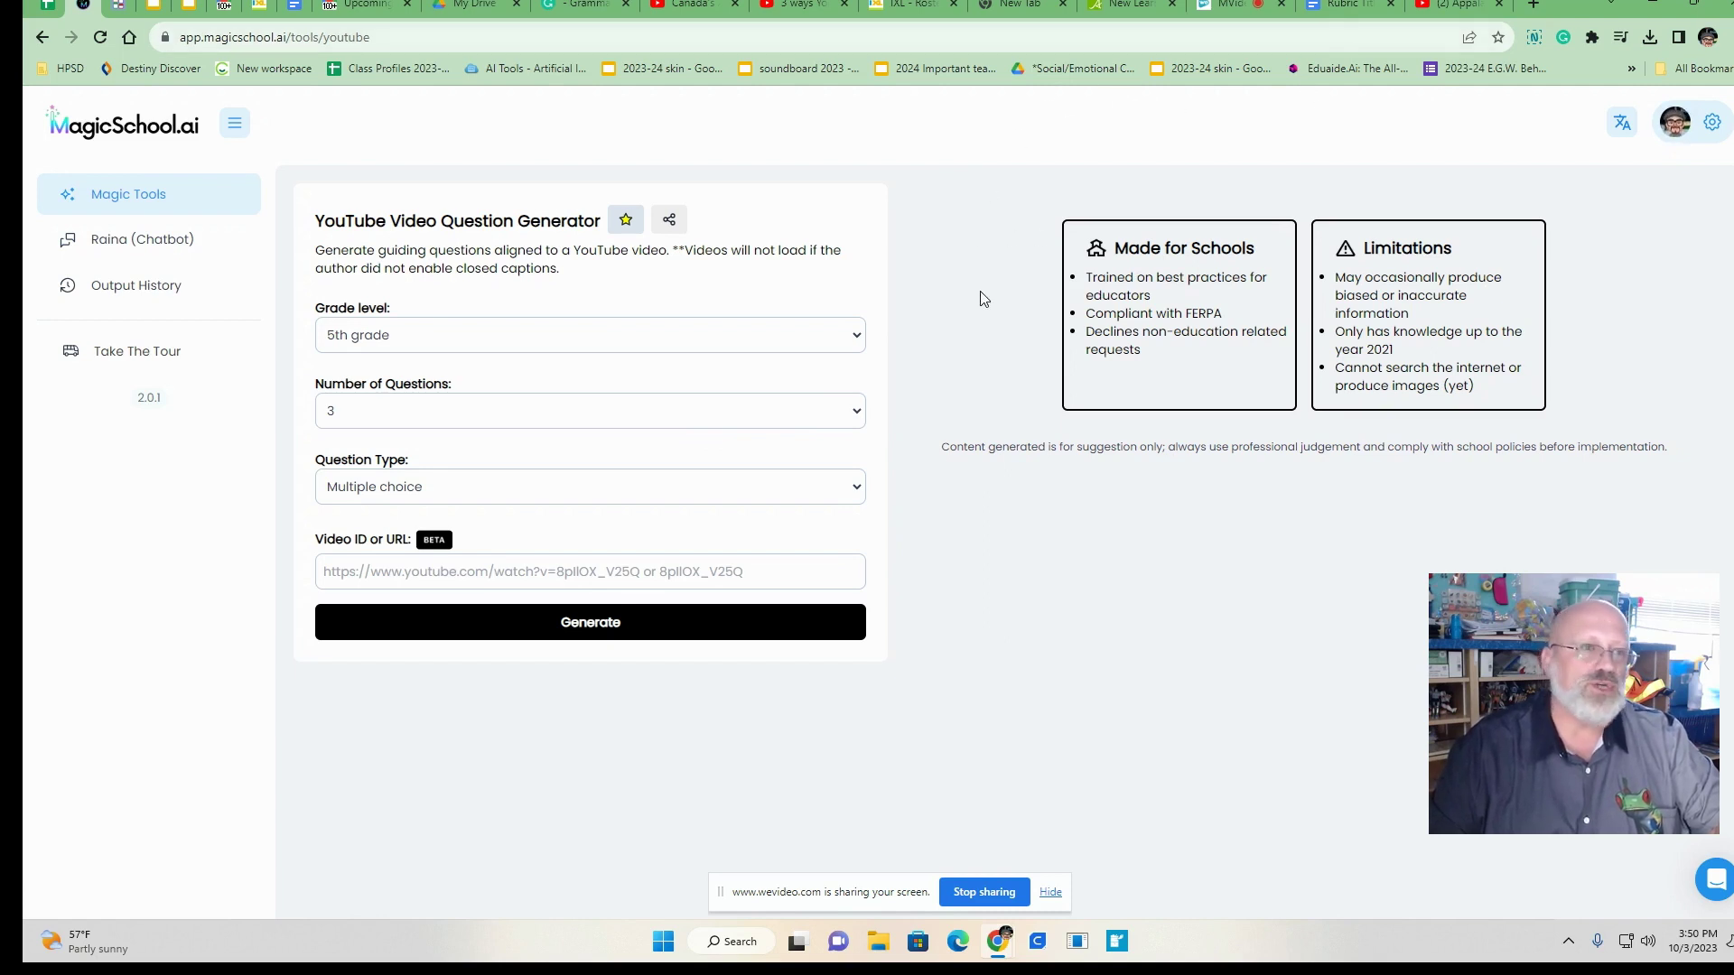
- Copy the share link of the 'Appalachian Region of Canada' YouTube video
click(1482, 8)
click(1097, 383)
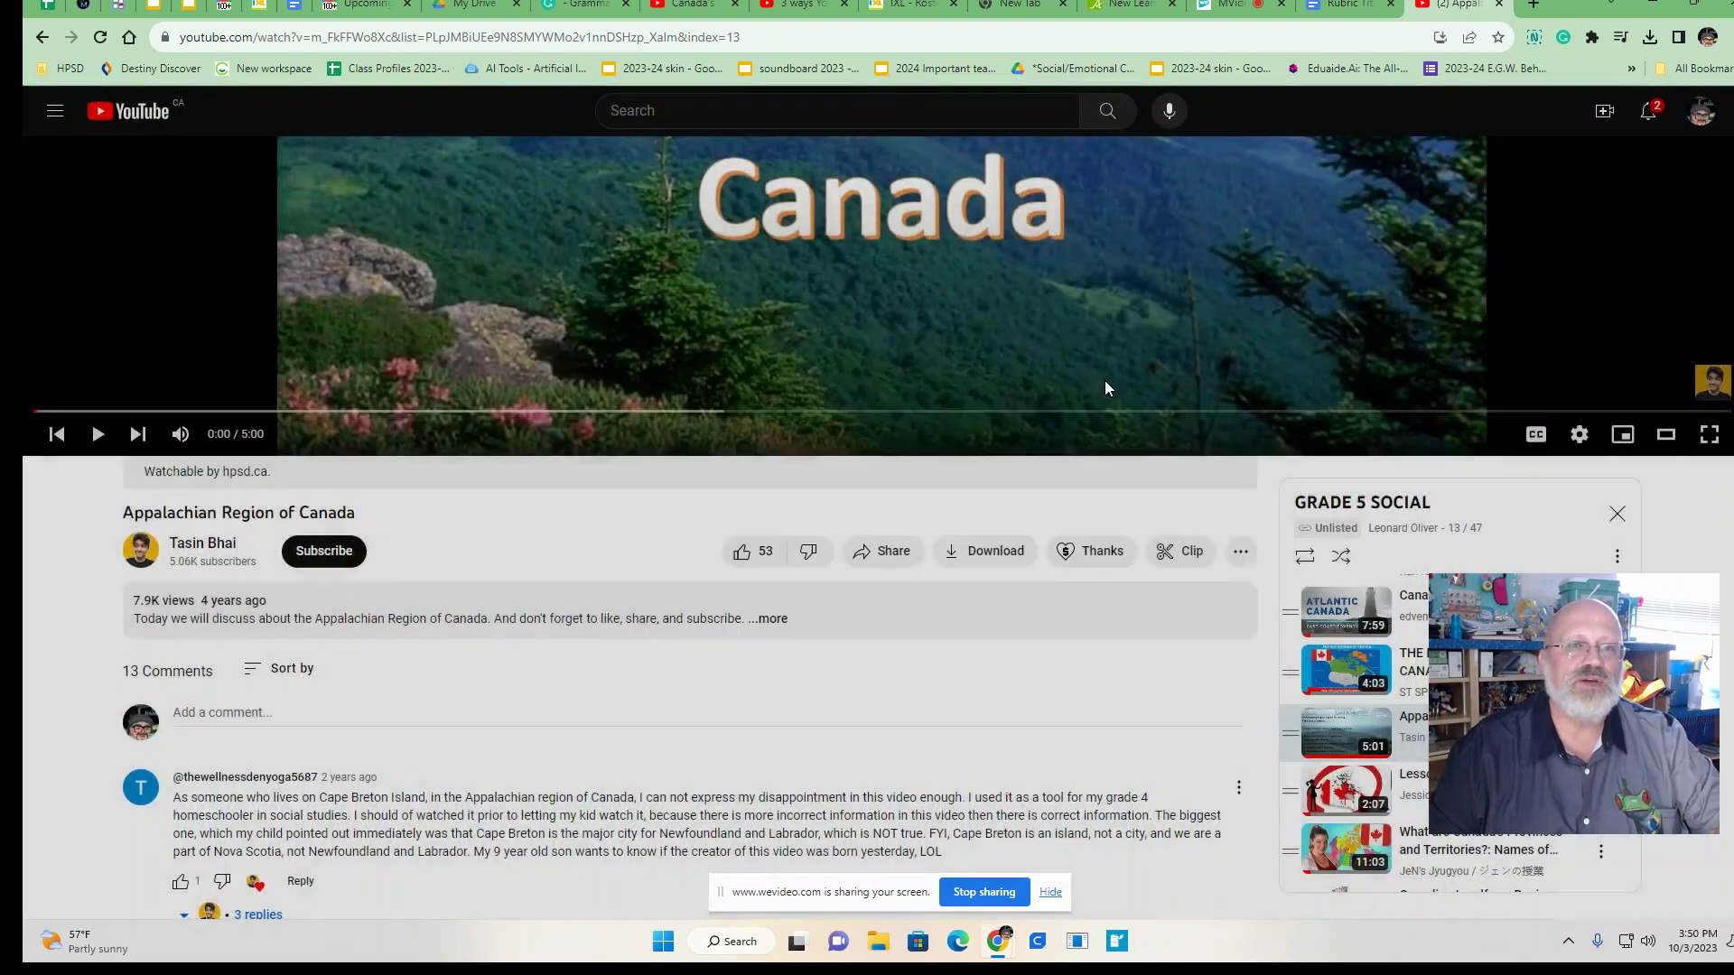
scroll(881, 472, up, 4)
scroll(1069, 452, down, 6)
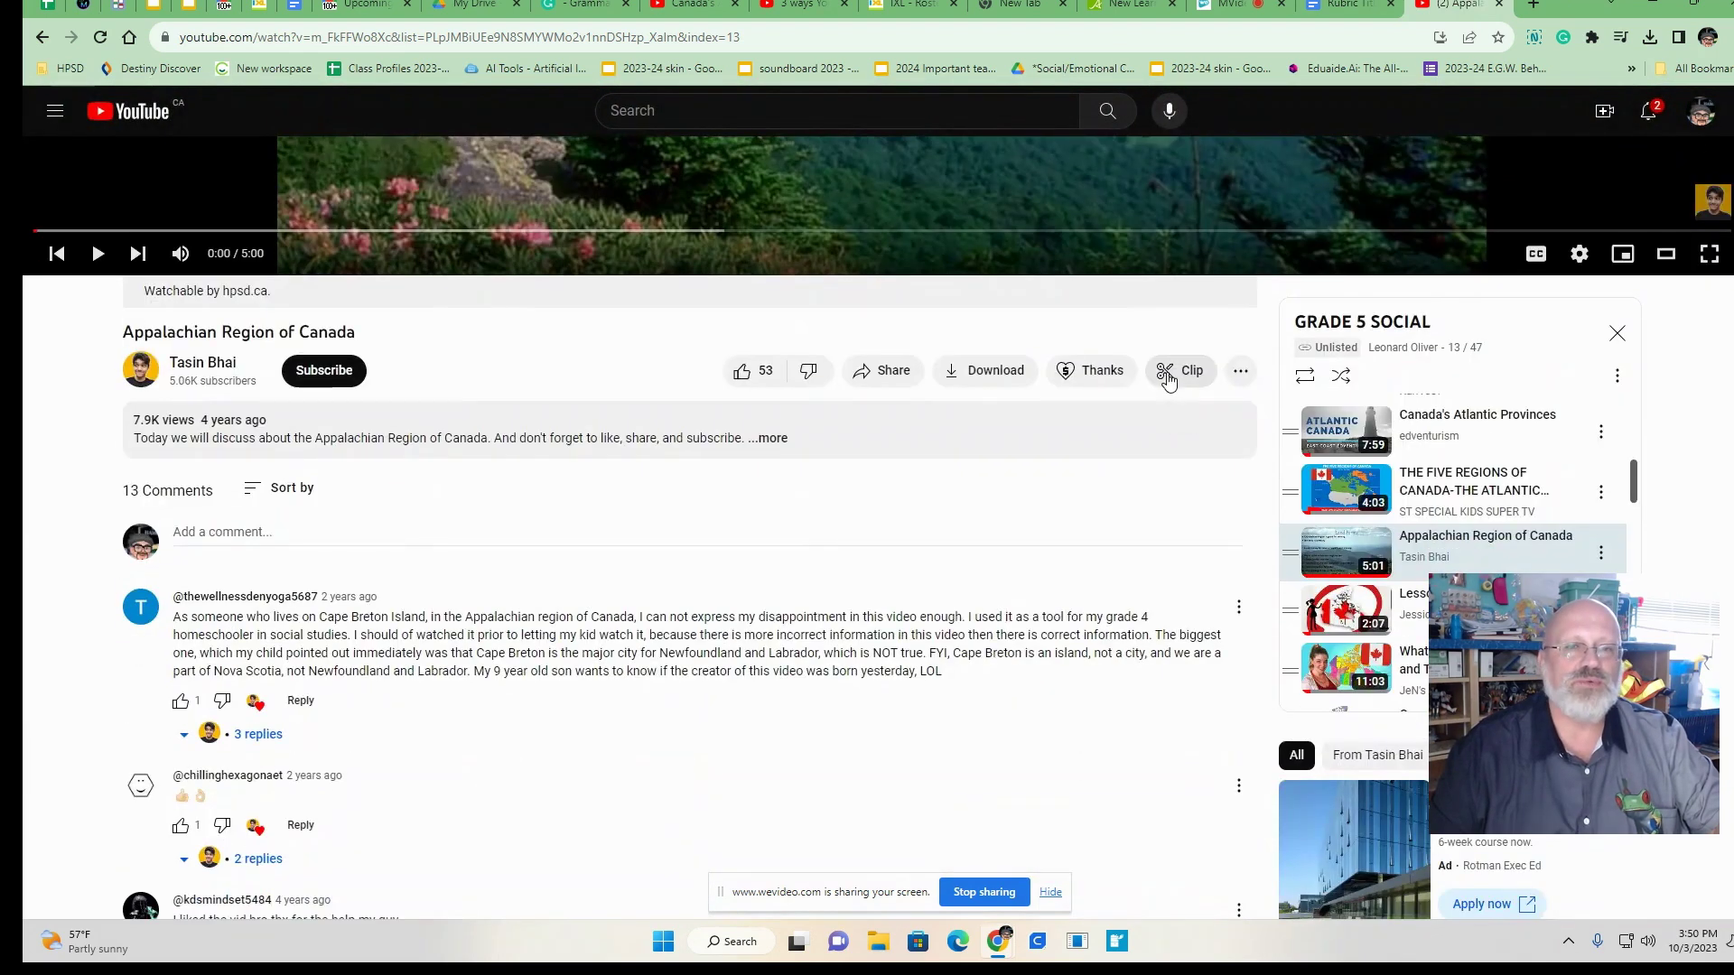
scroll(1079, 463, up, 4)
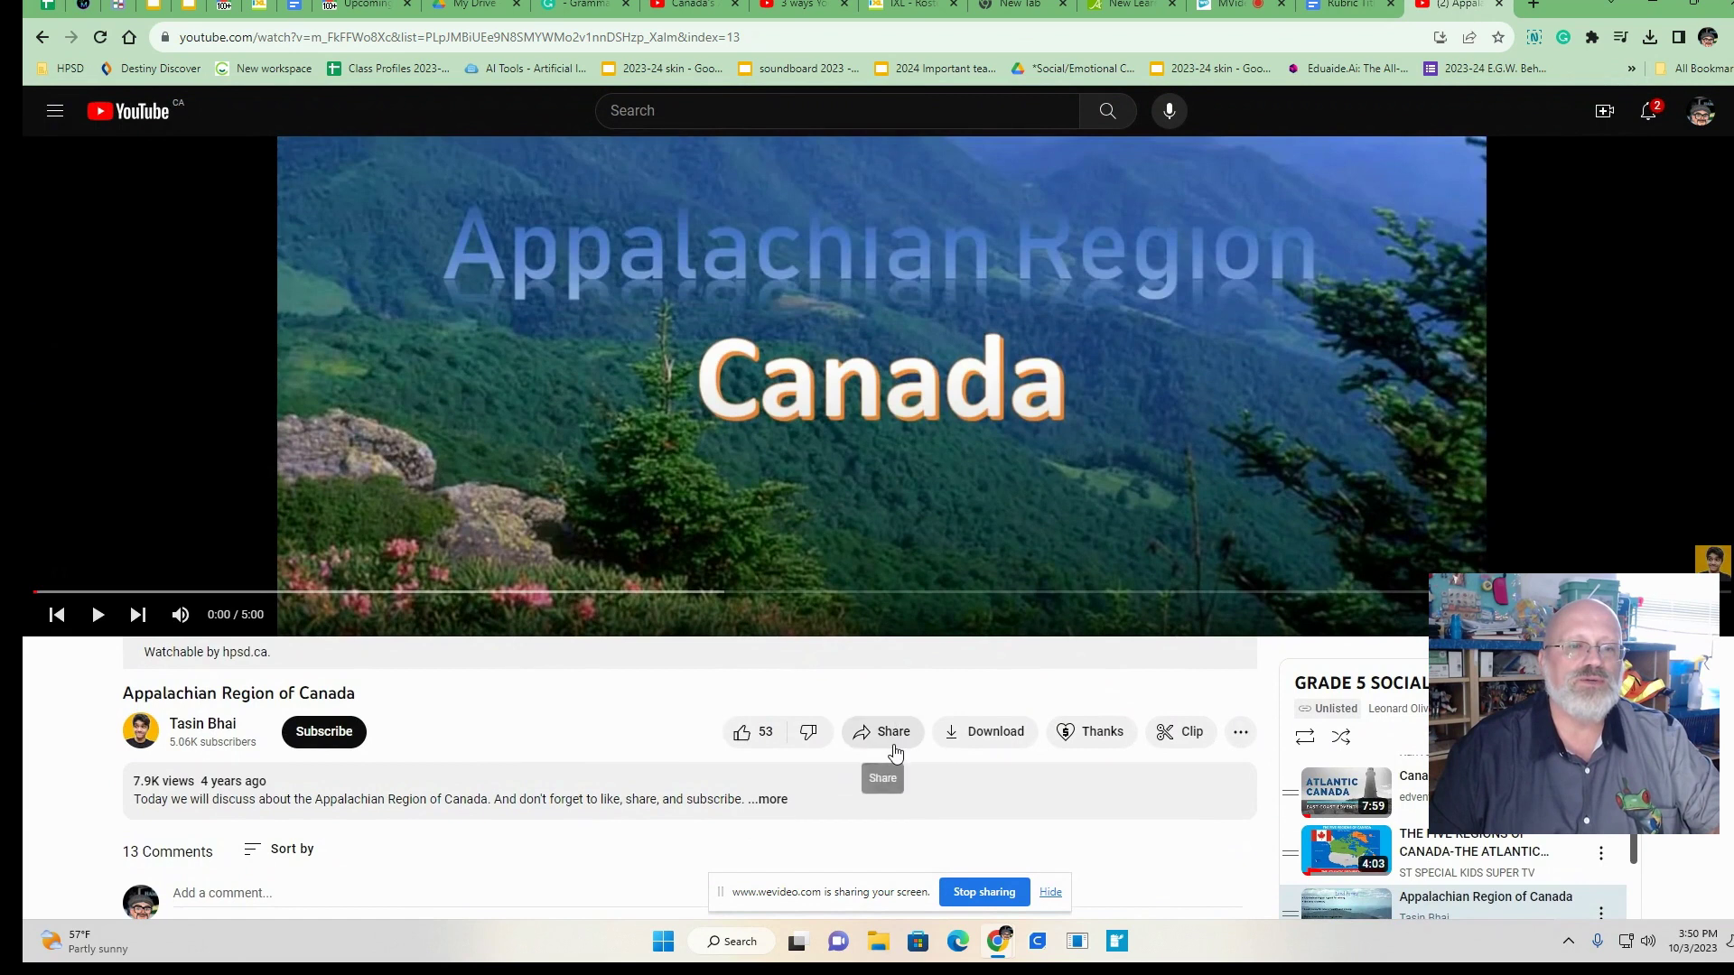
click(892, 746)
click(1064, 538)
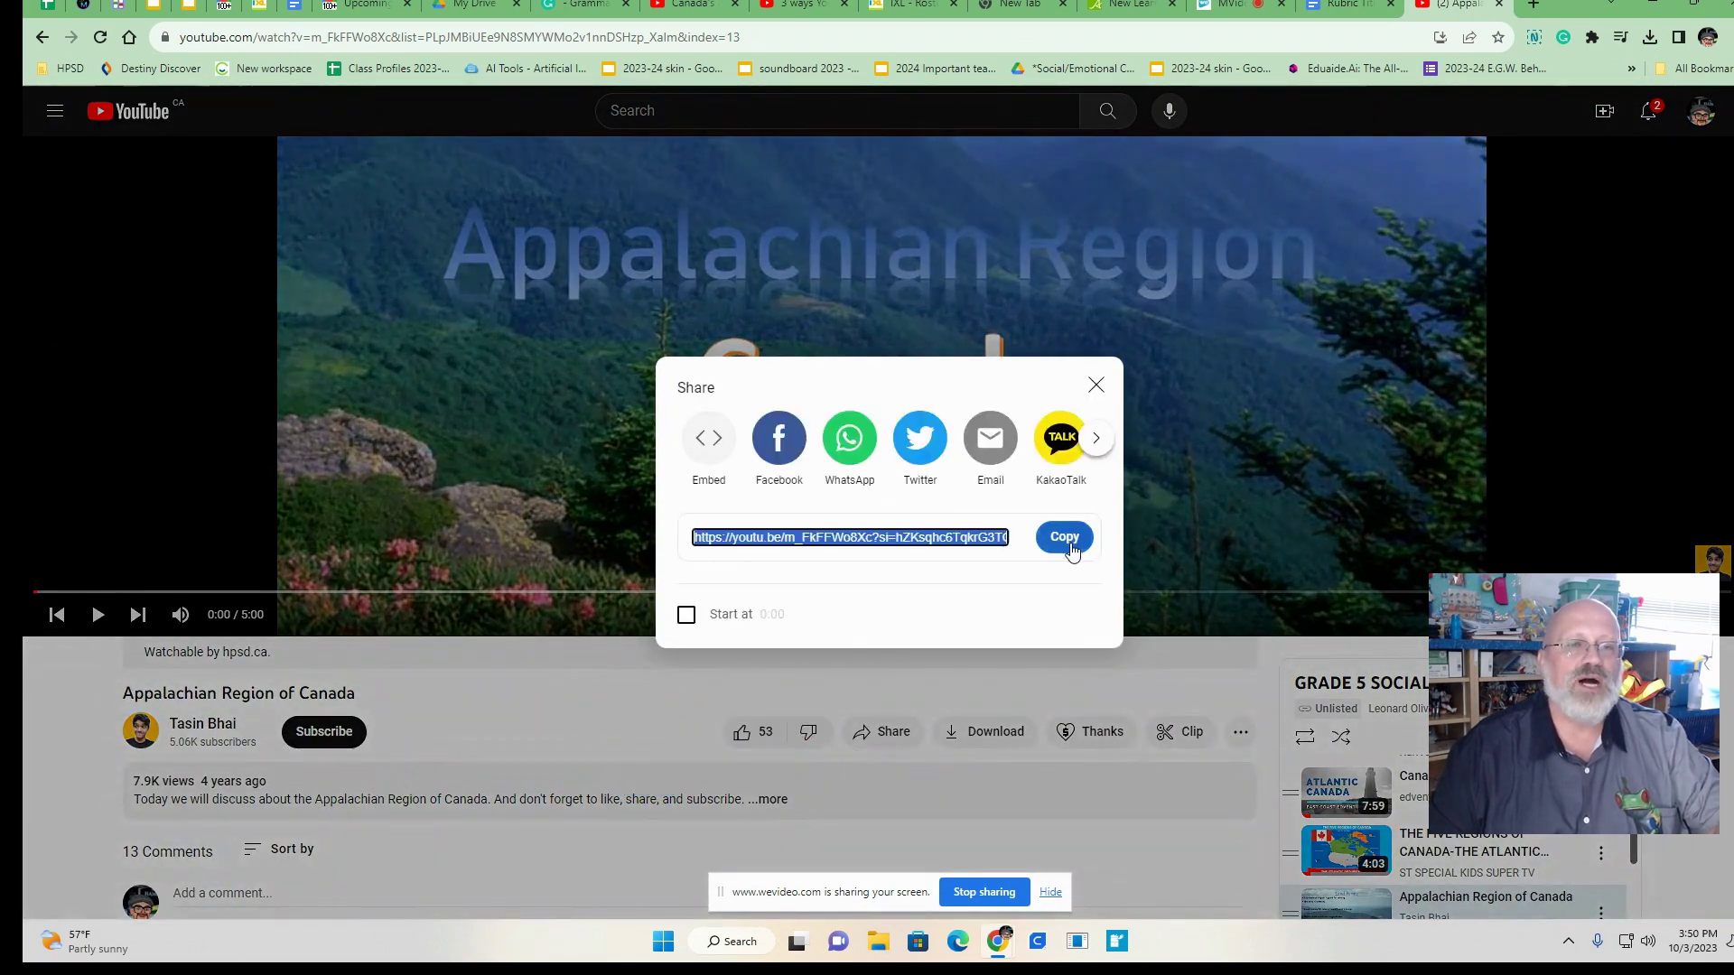
click(1097, 386)
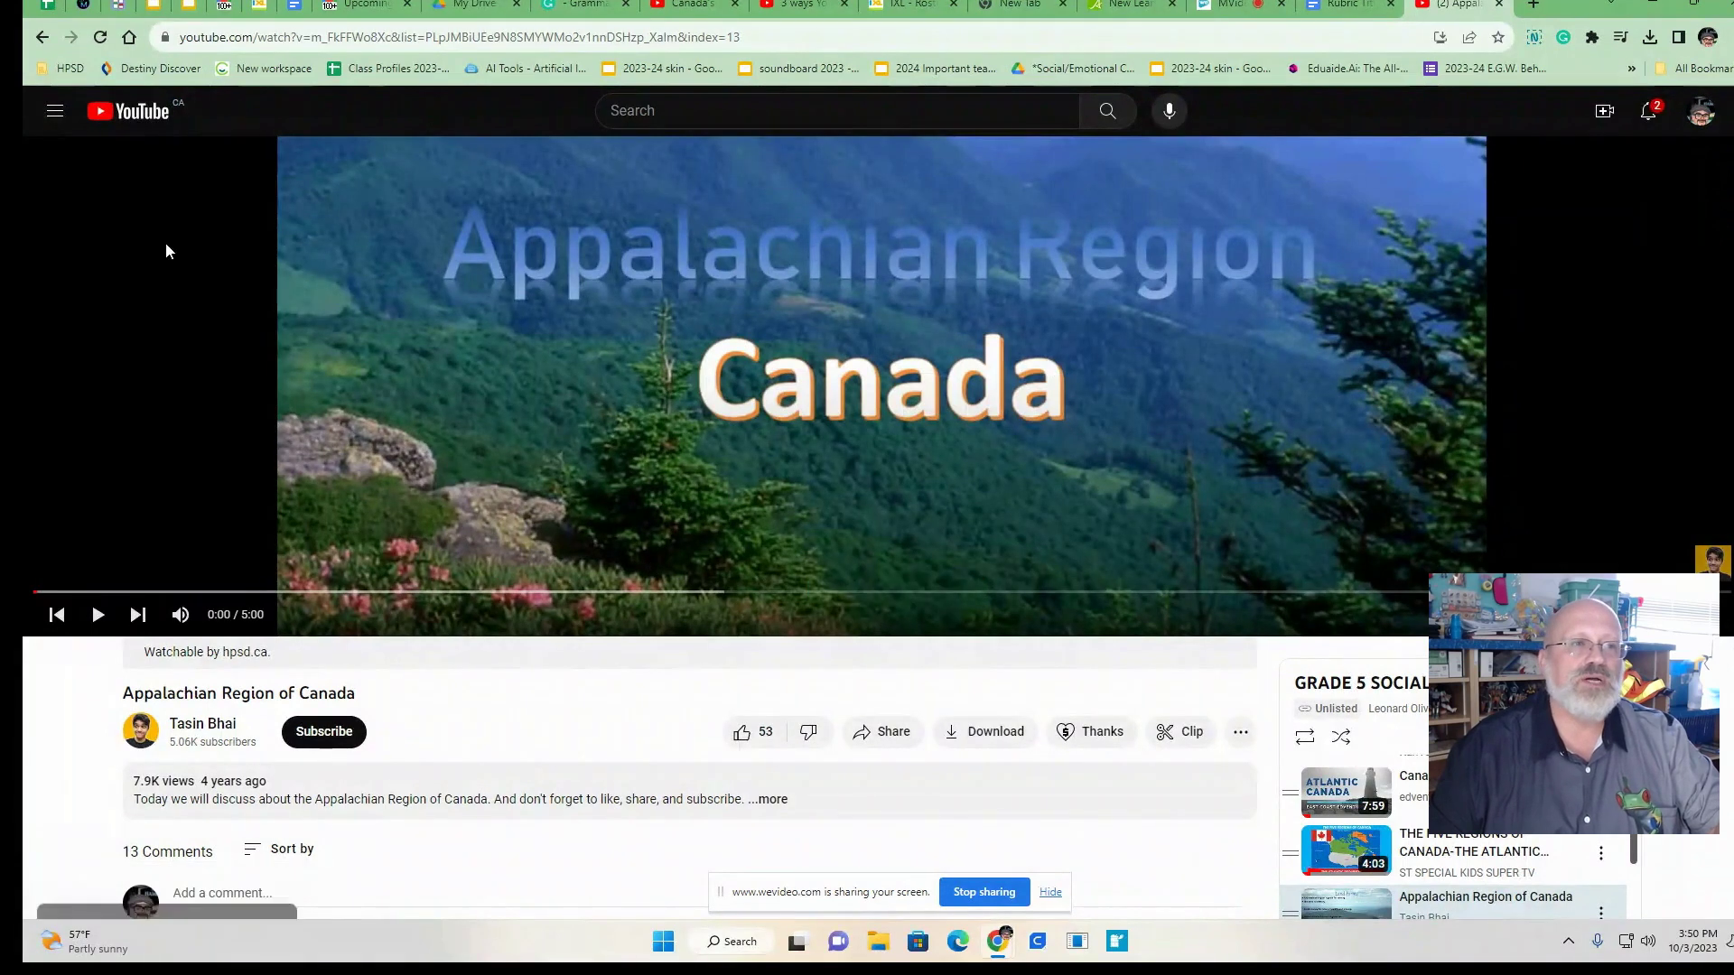
- Paste the Appalachian video link and set the generator to 5 multiple-choice questions
click(83, 8)
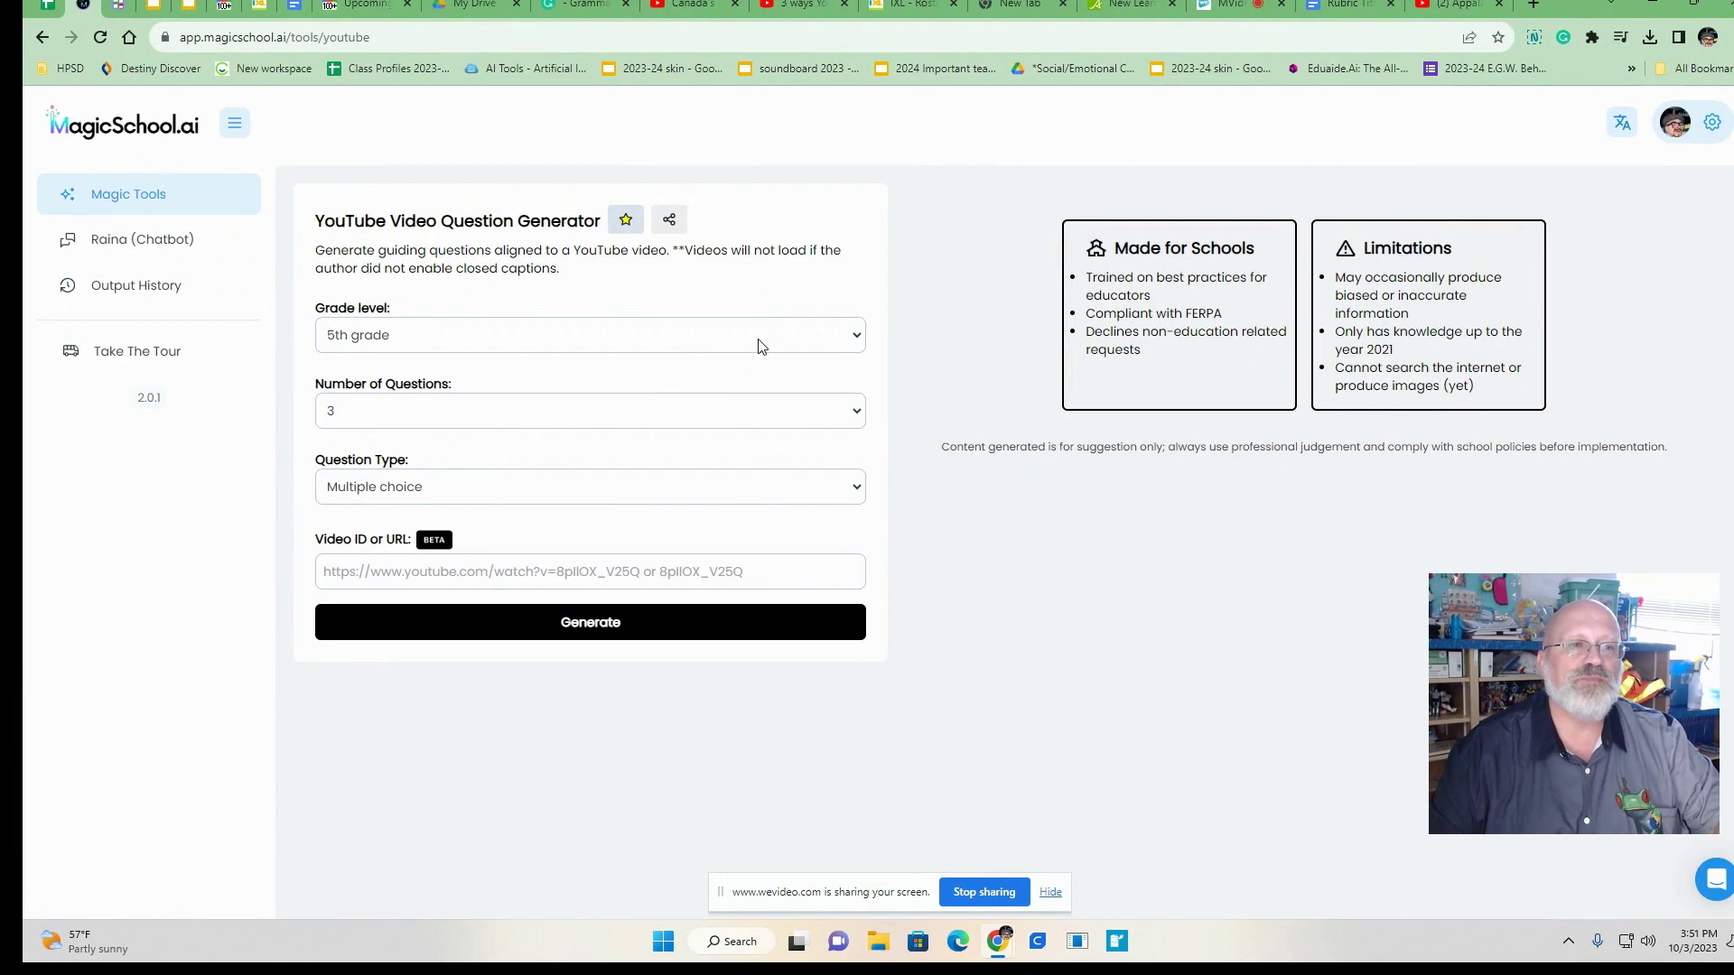
click(630, 576)
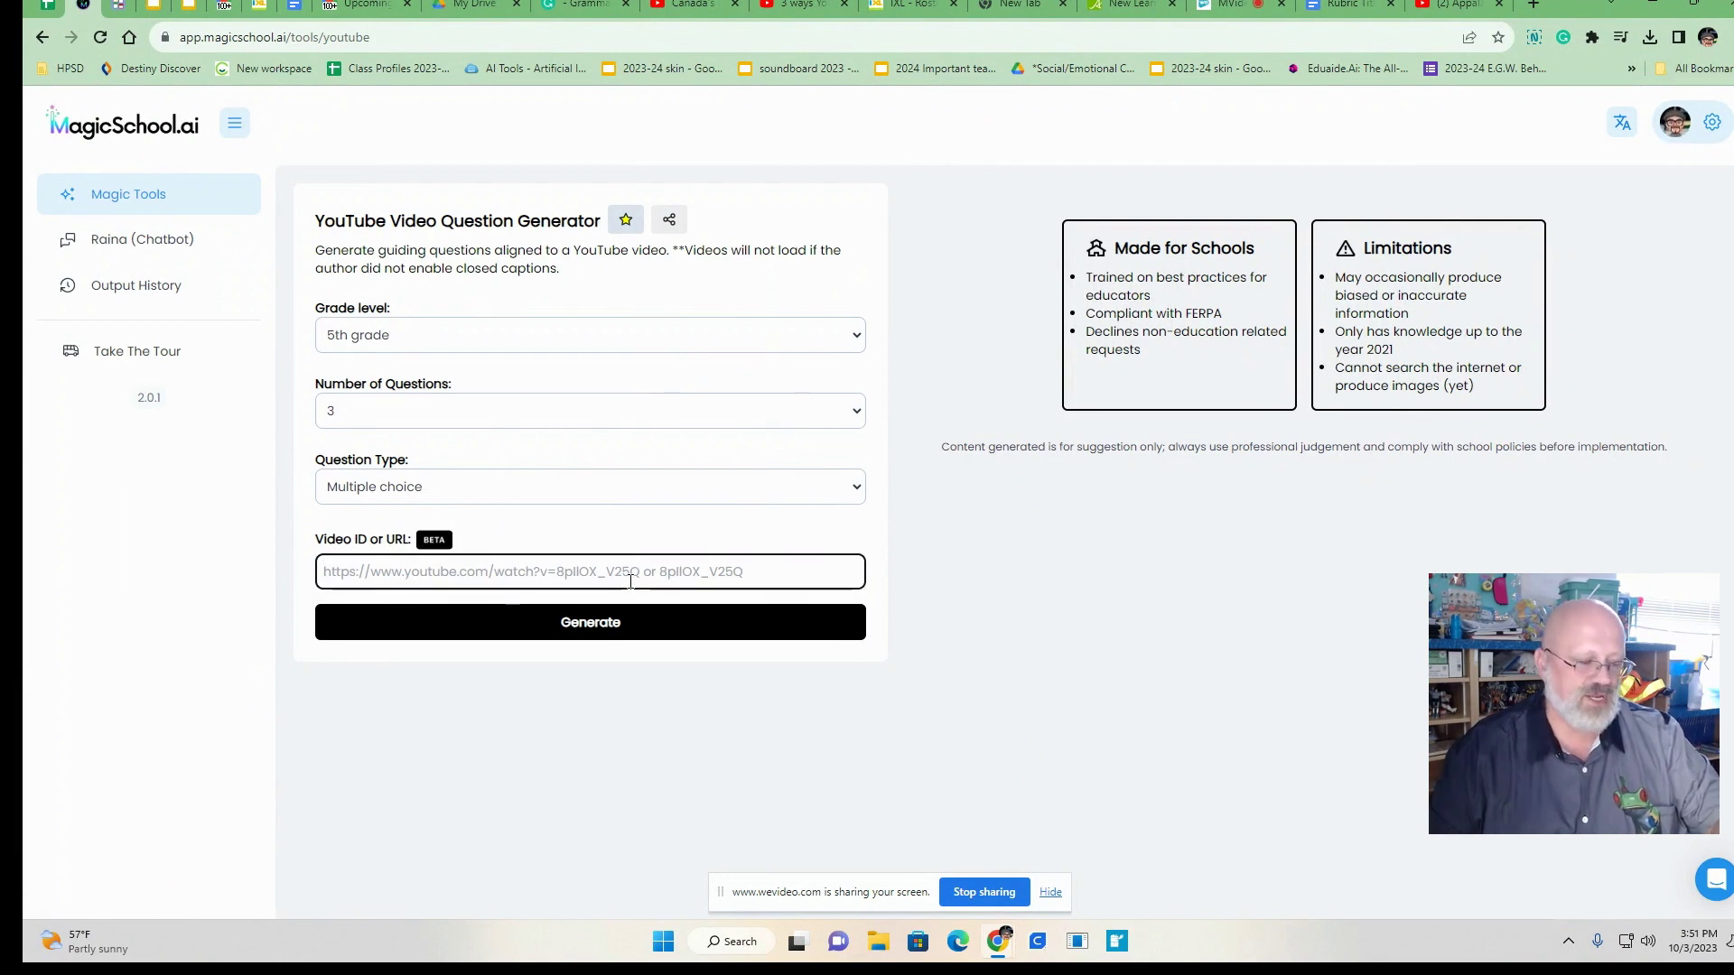
key(ctrl+v)
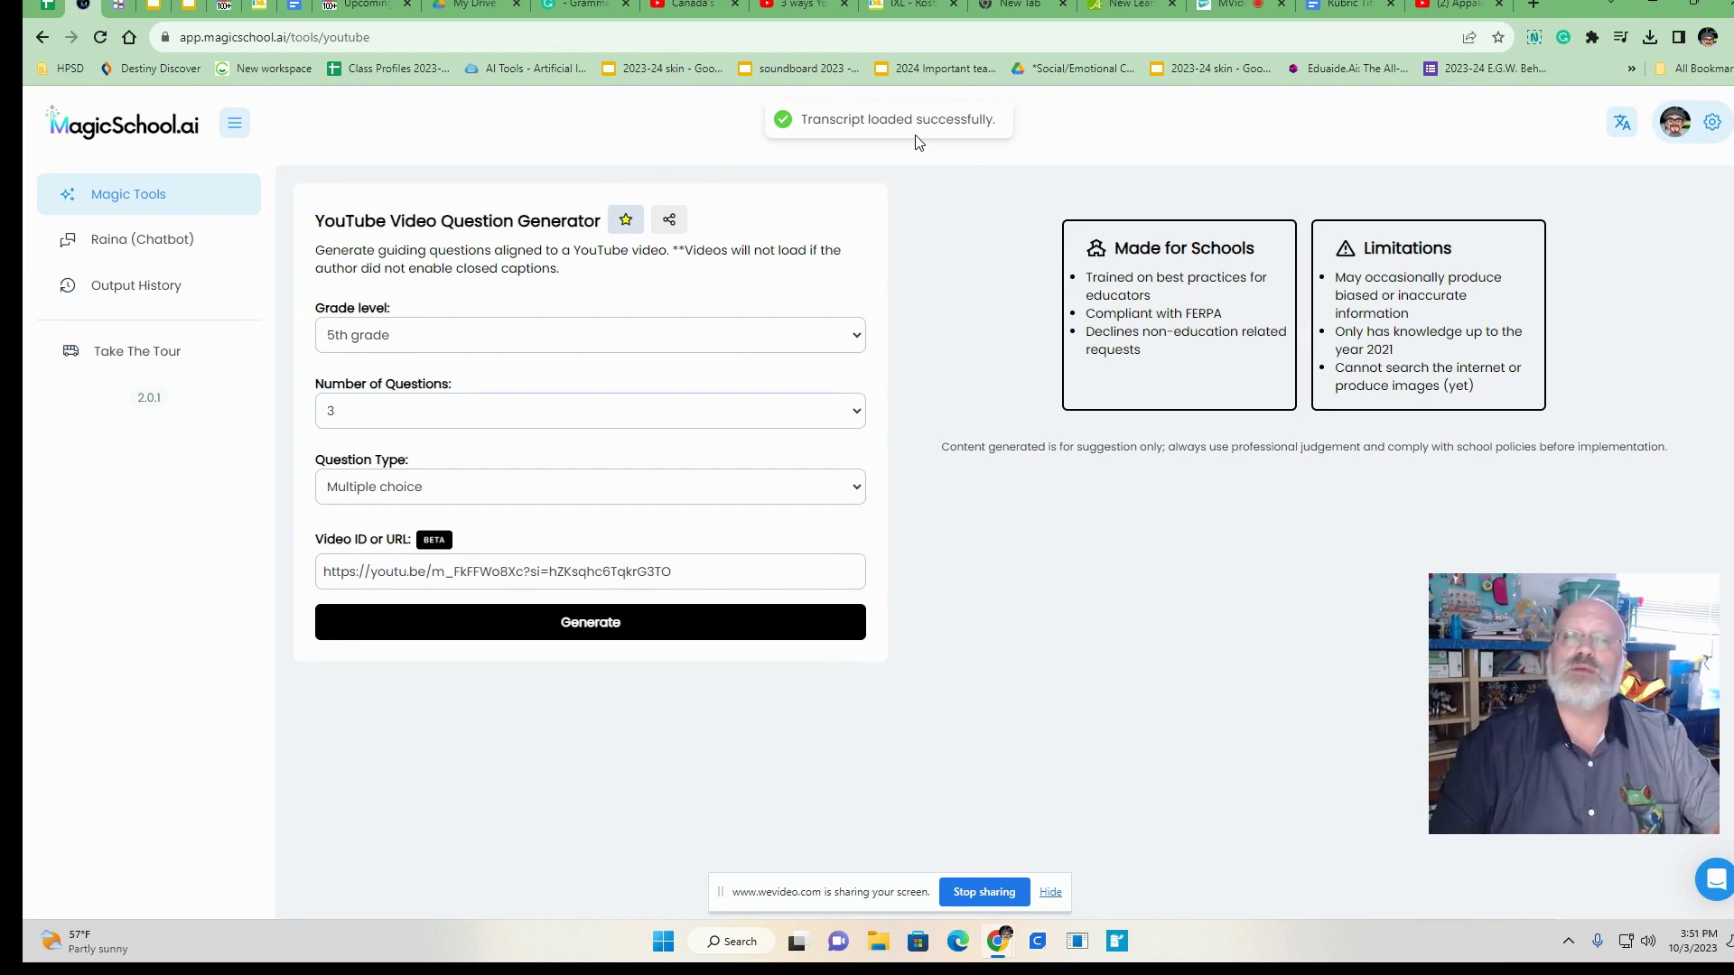
click(856, 413)
click(462, 459)
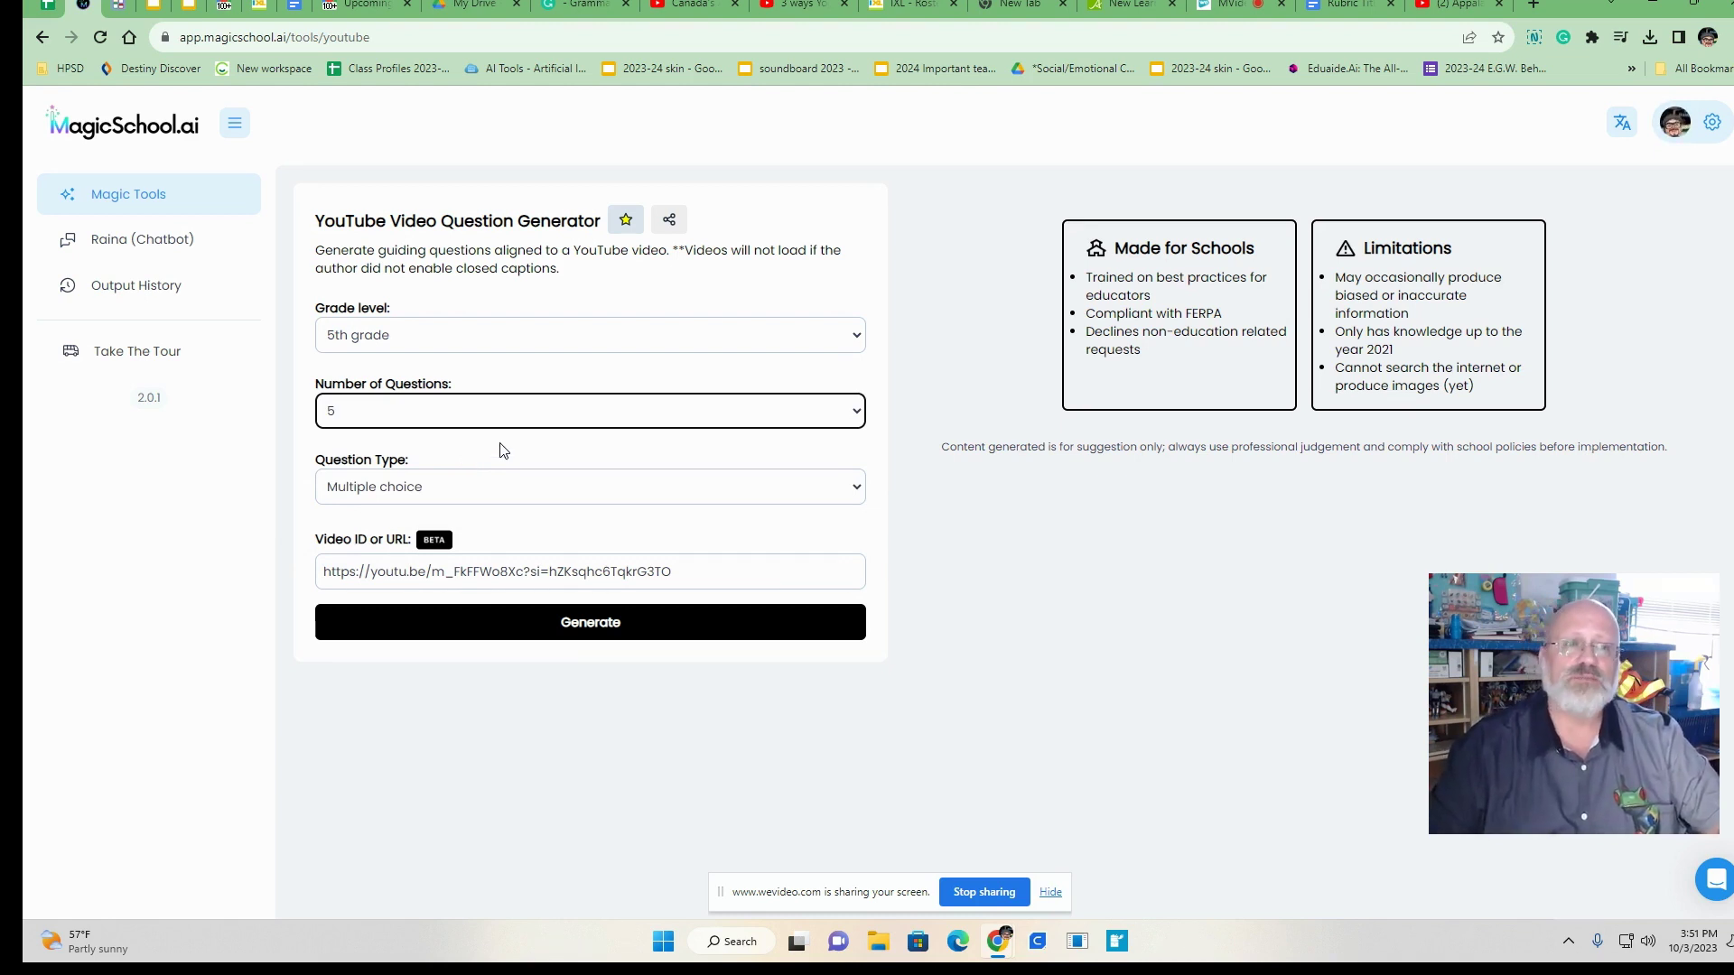
click(861, 489)
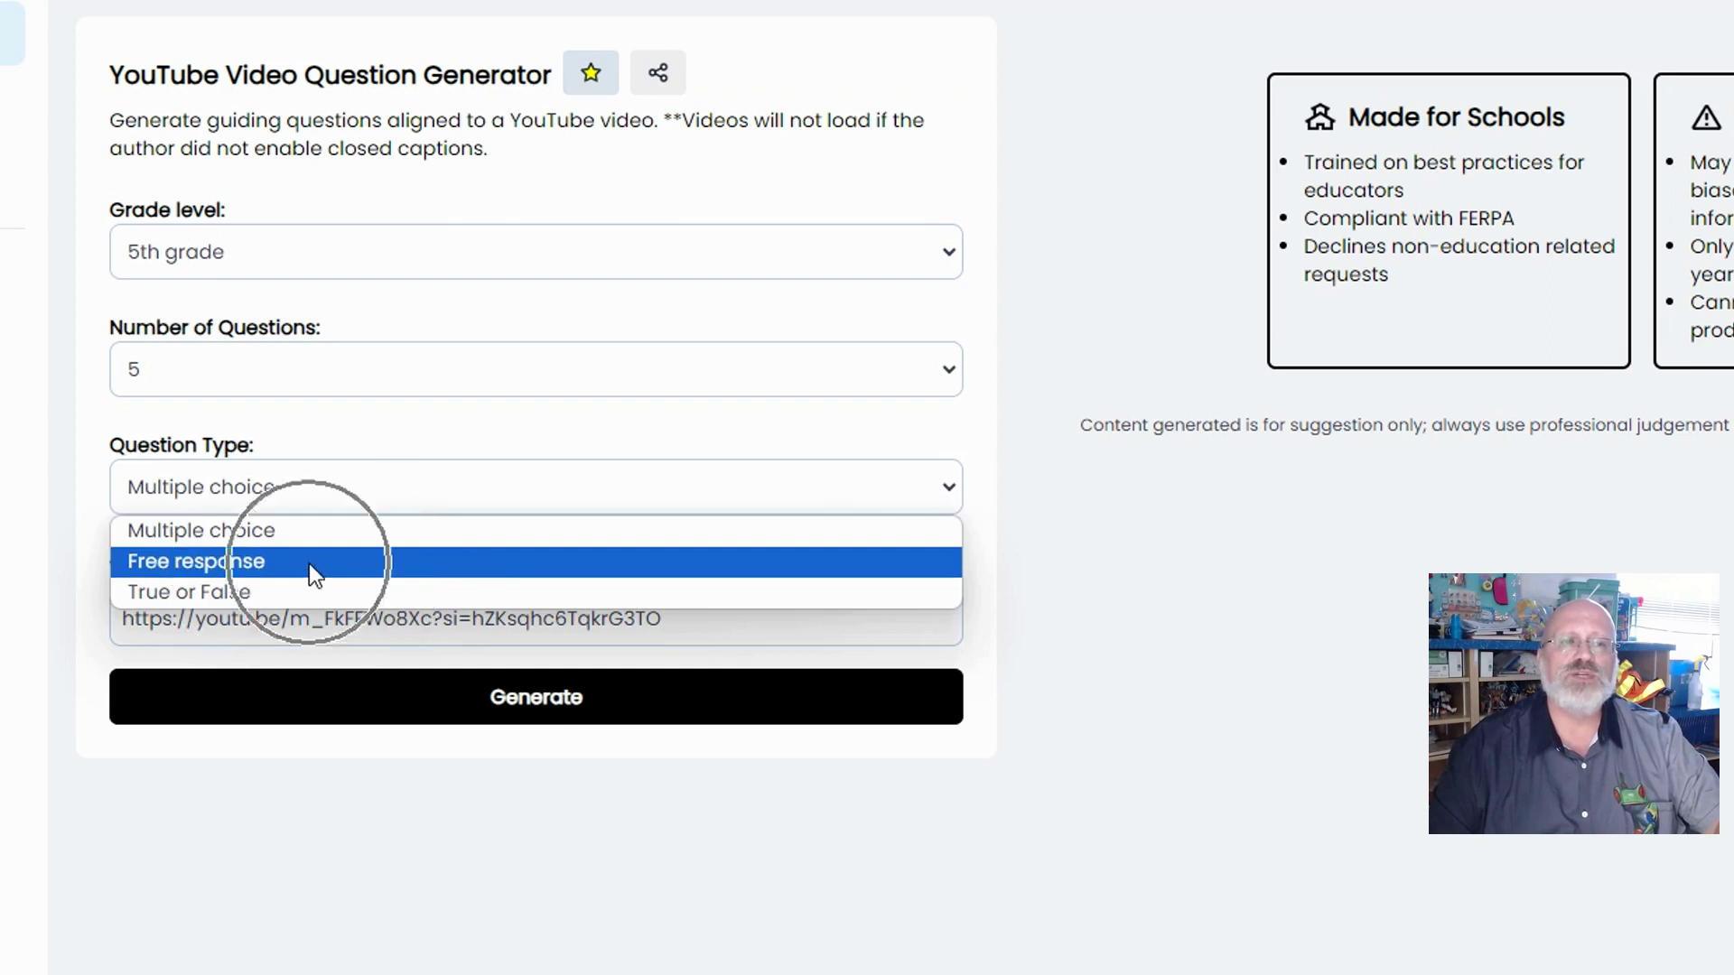
click(1116, 532)
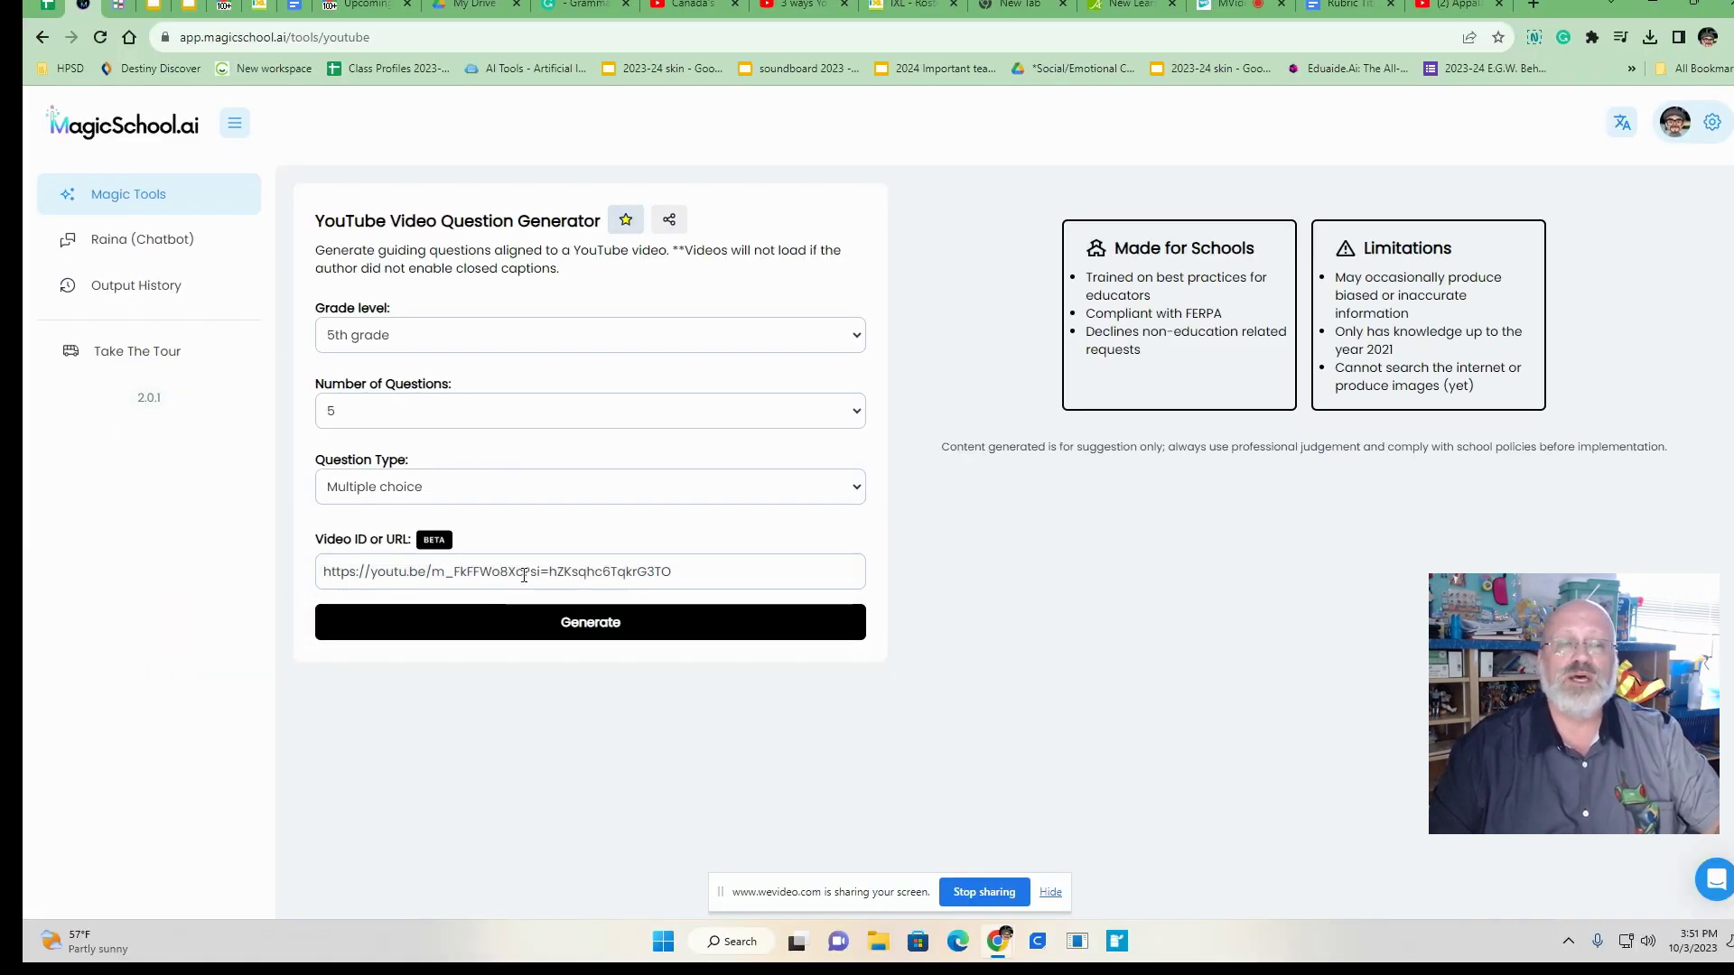
- Generate the five Appalachian video questions with answer key and select the output
click(591, 617)
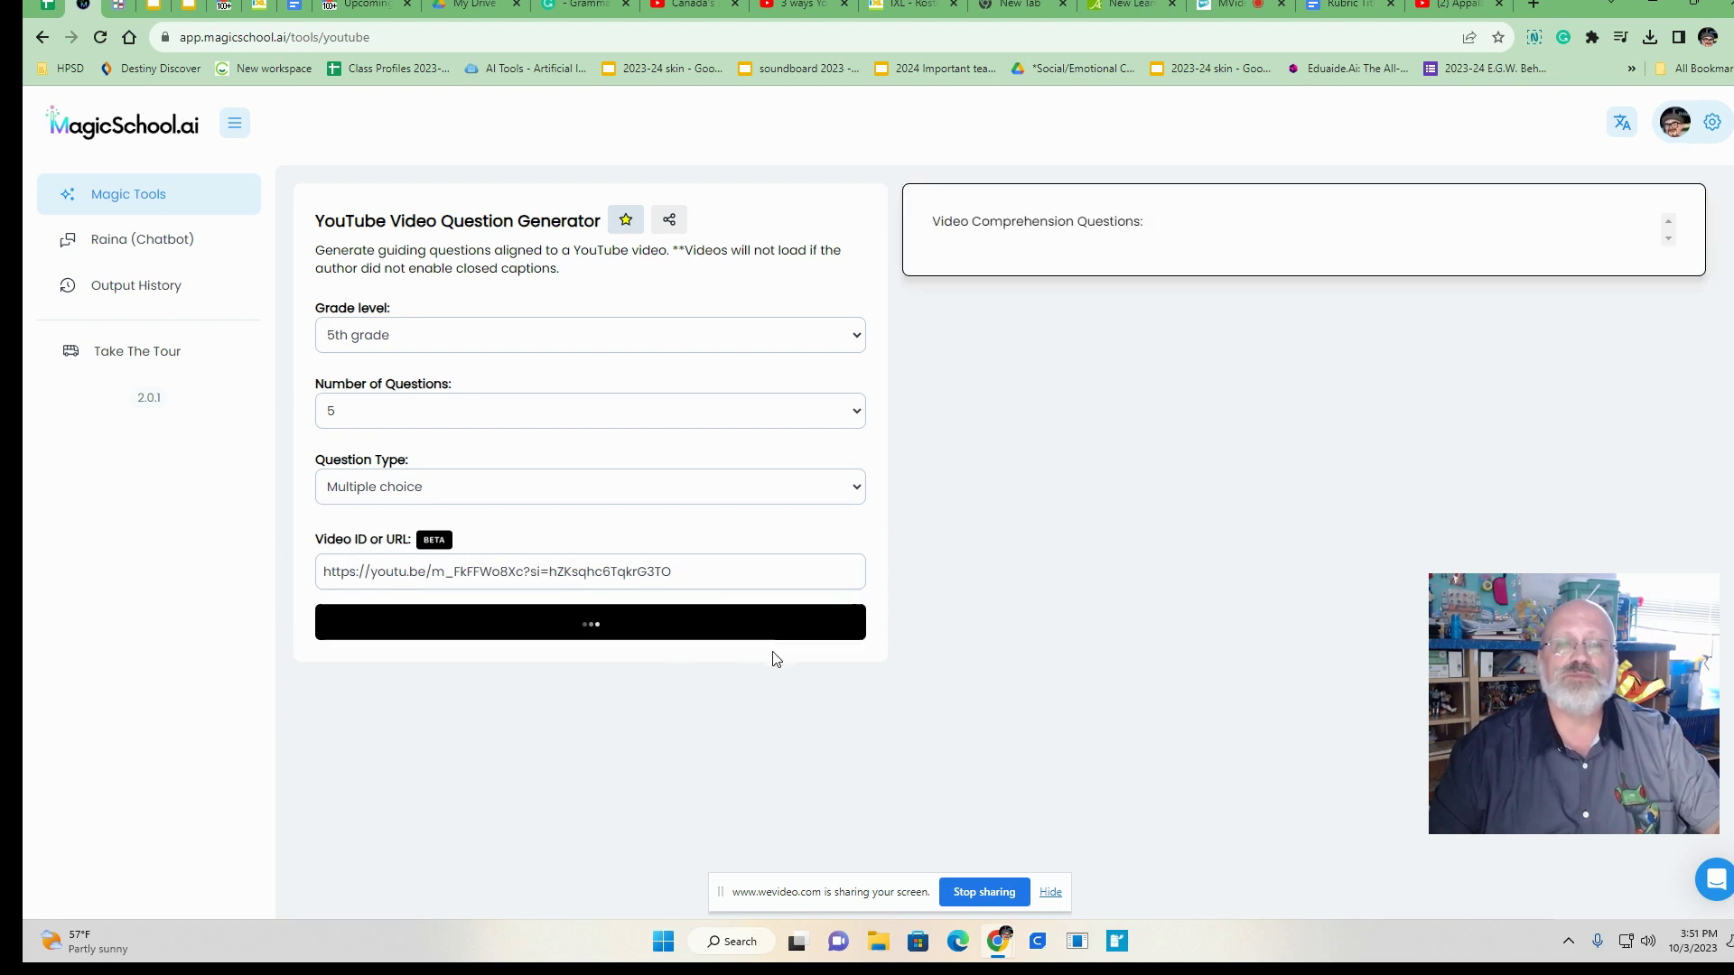
click(914, 428)
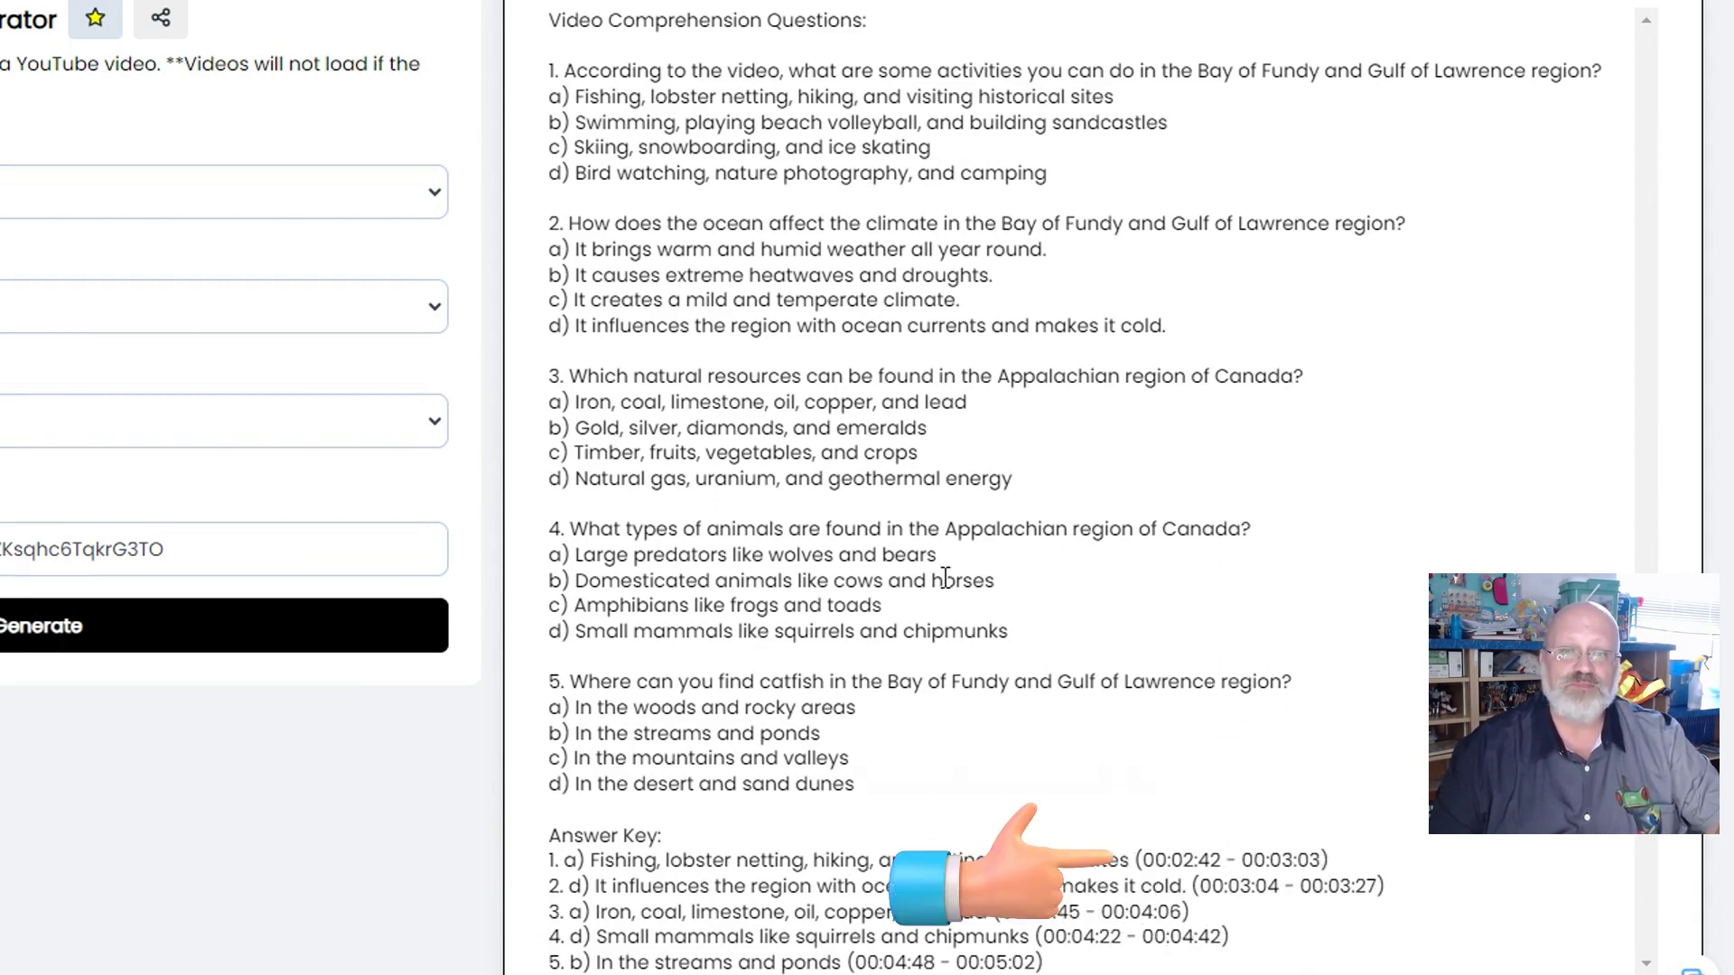
drag(556, 19, 938, 807)
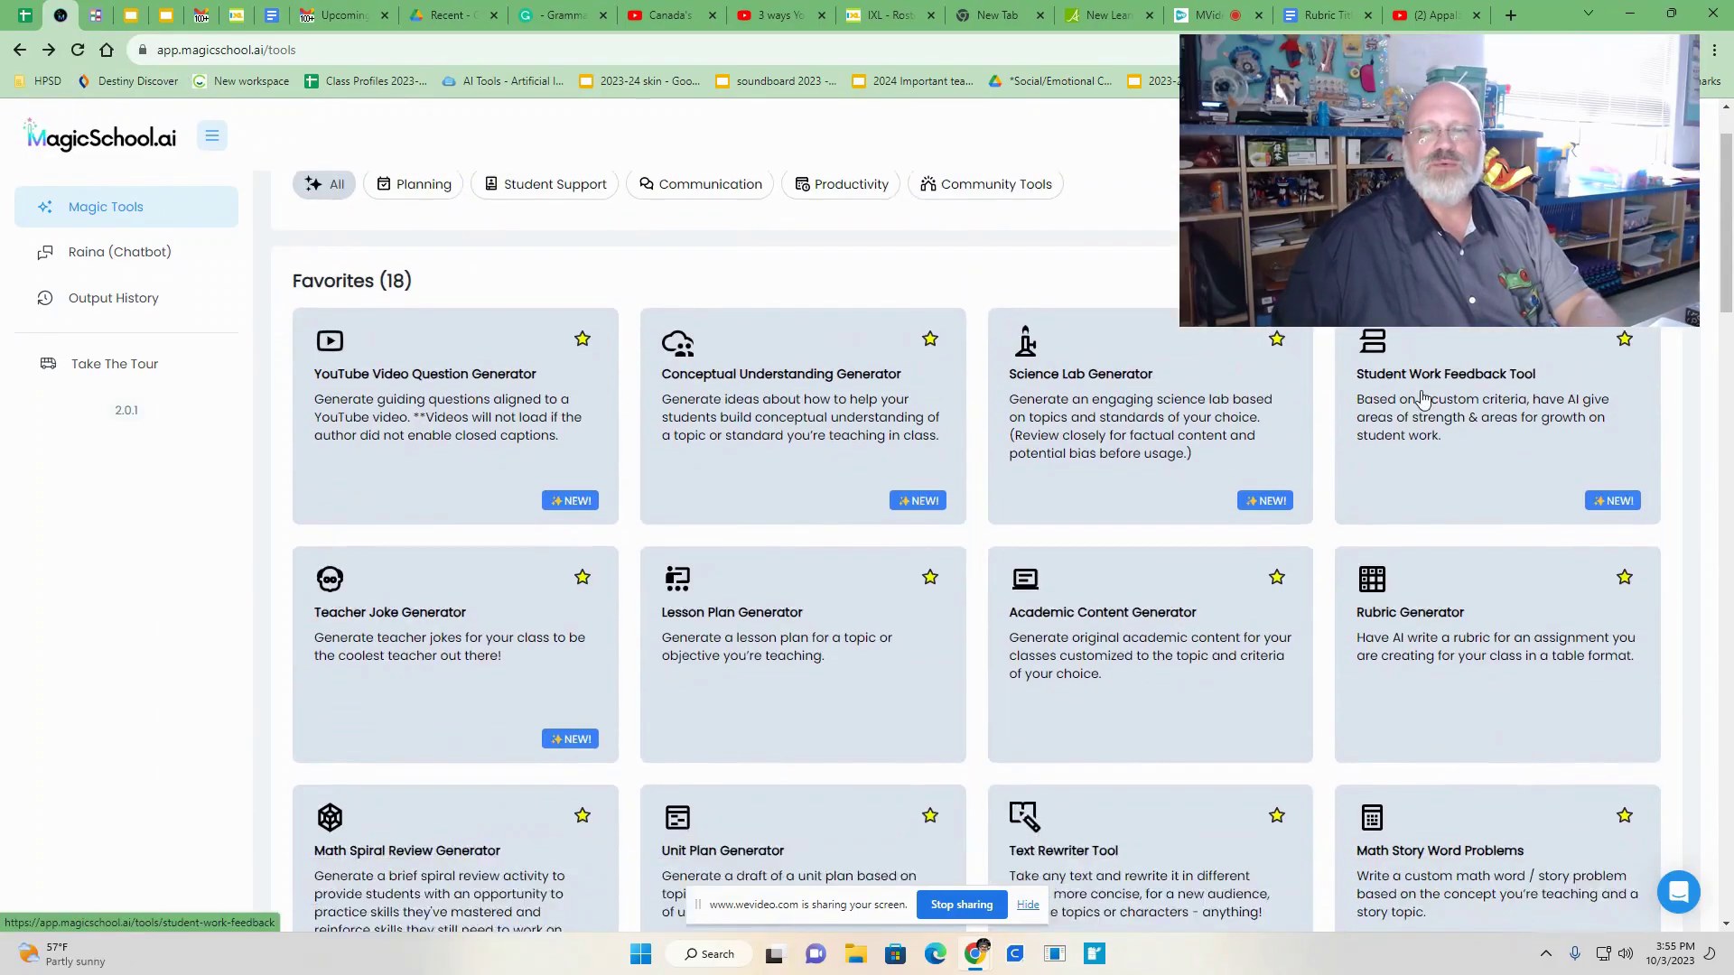
- Open the Rubric Generator and place the cursor in the Standard / Objective box
click(1439, 494)
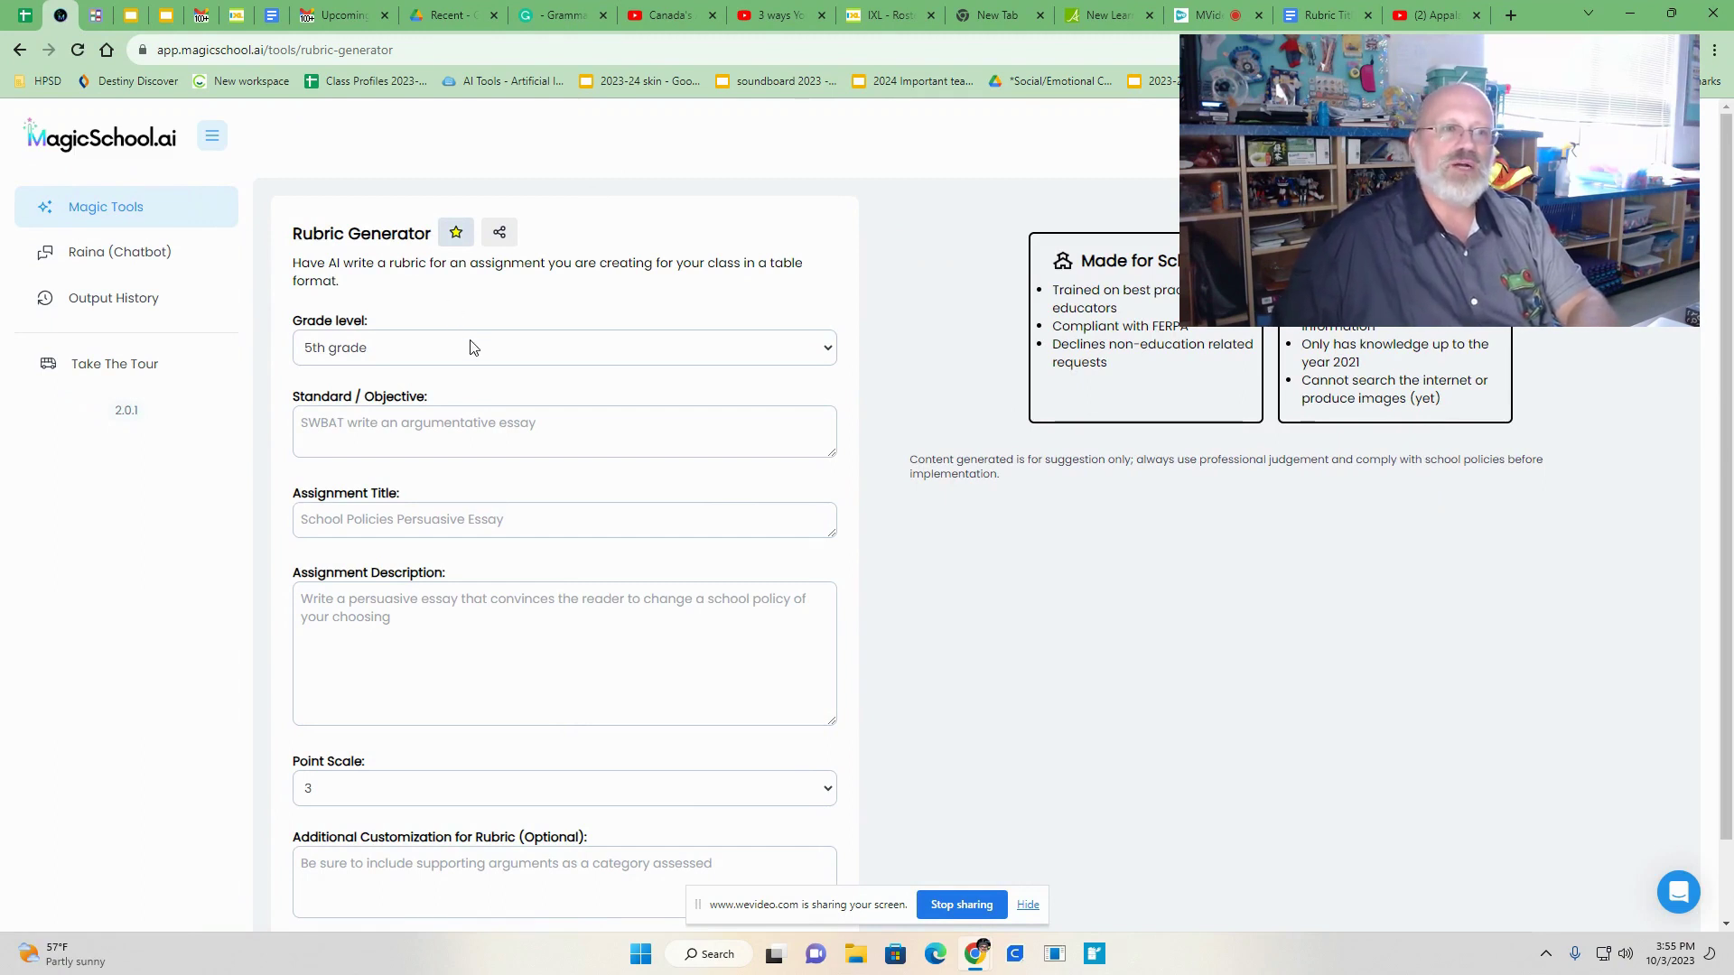
click(471, 422)
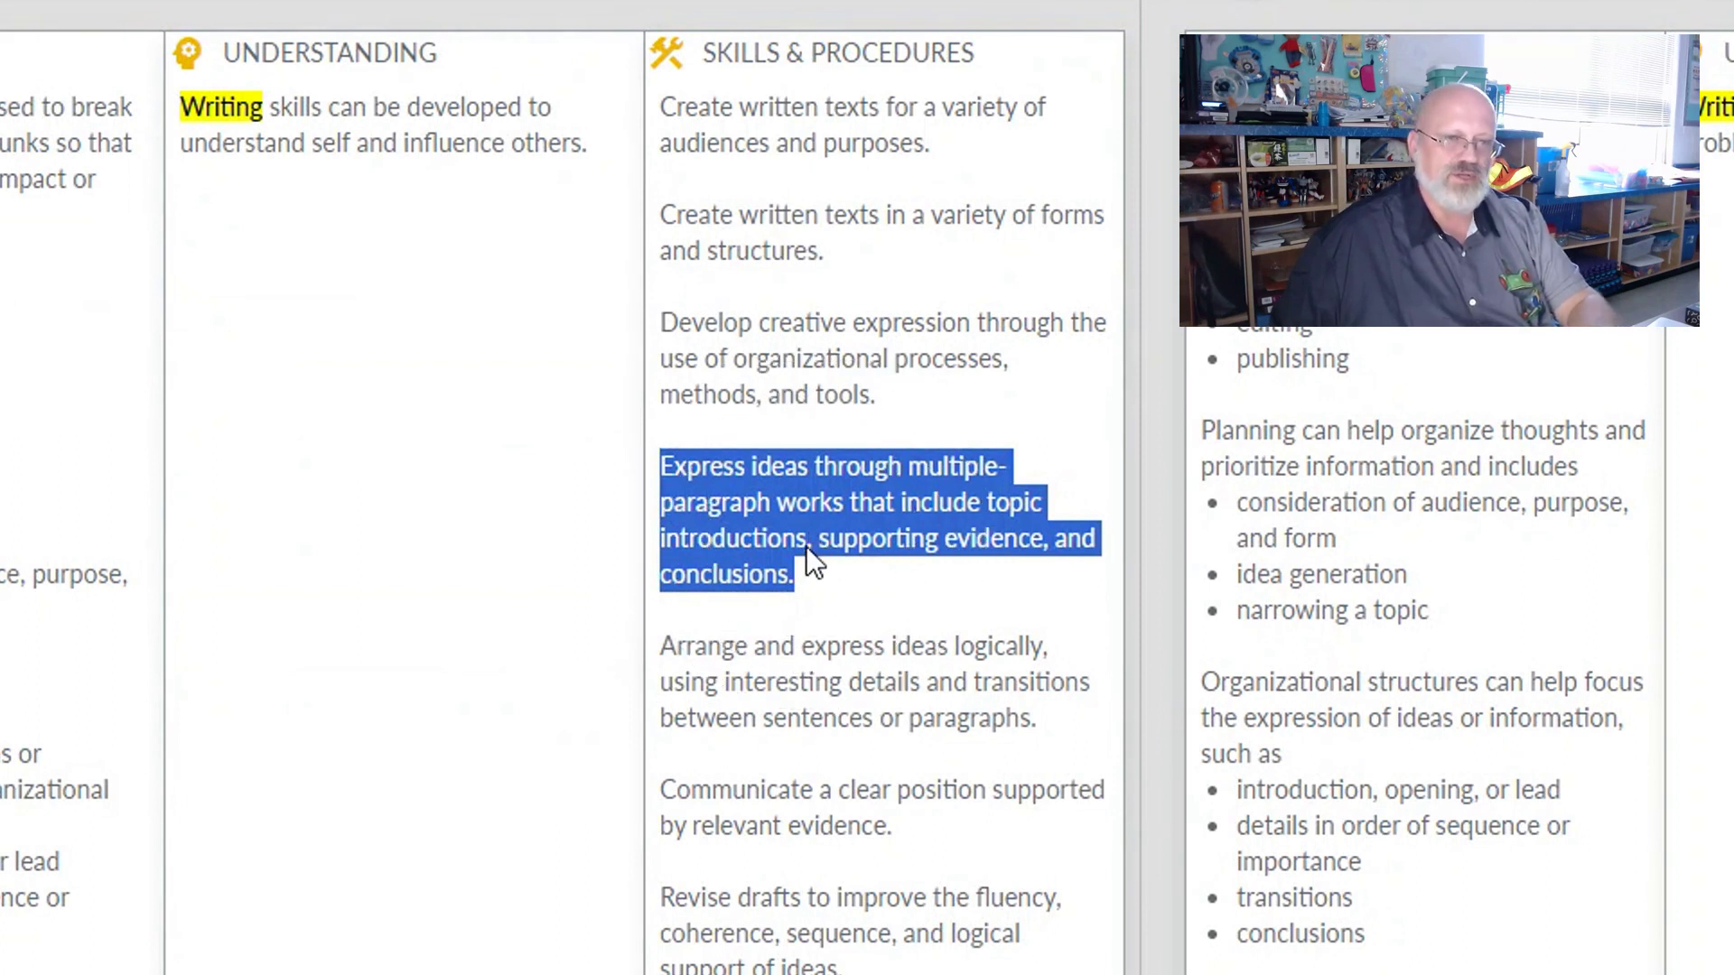
- Select the multiple-paragraph writing skill statement on the LearnAlberta standards page
drag(834, 603, 653, 481)
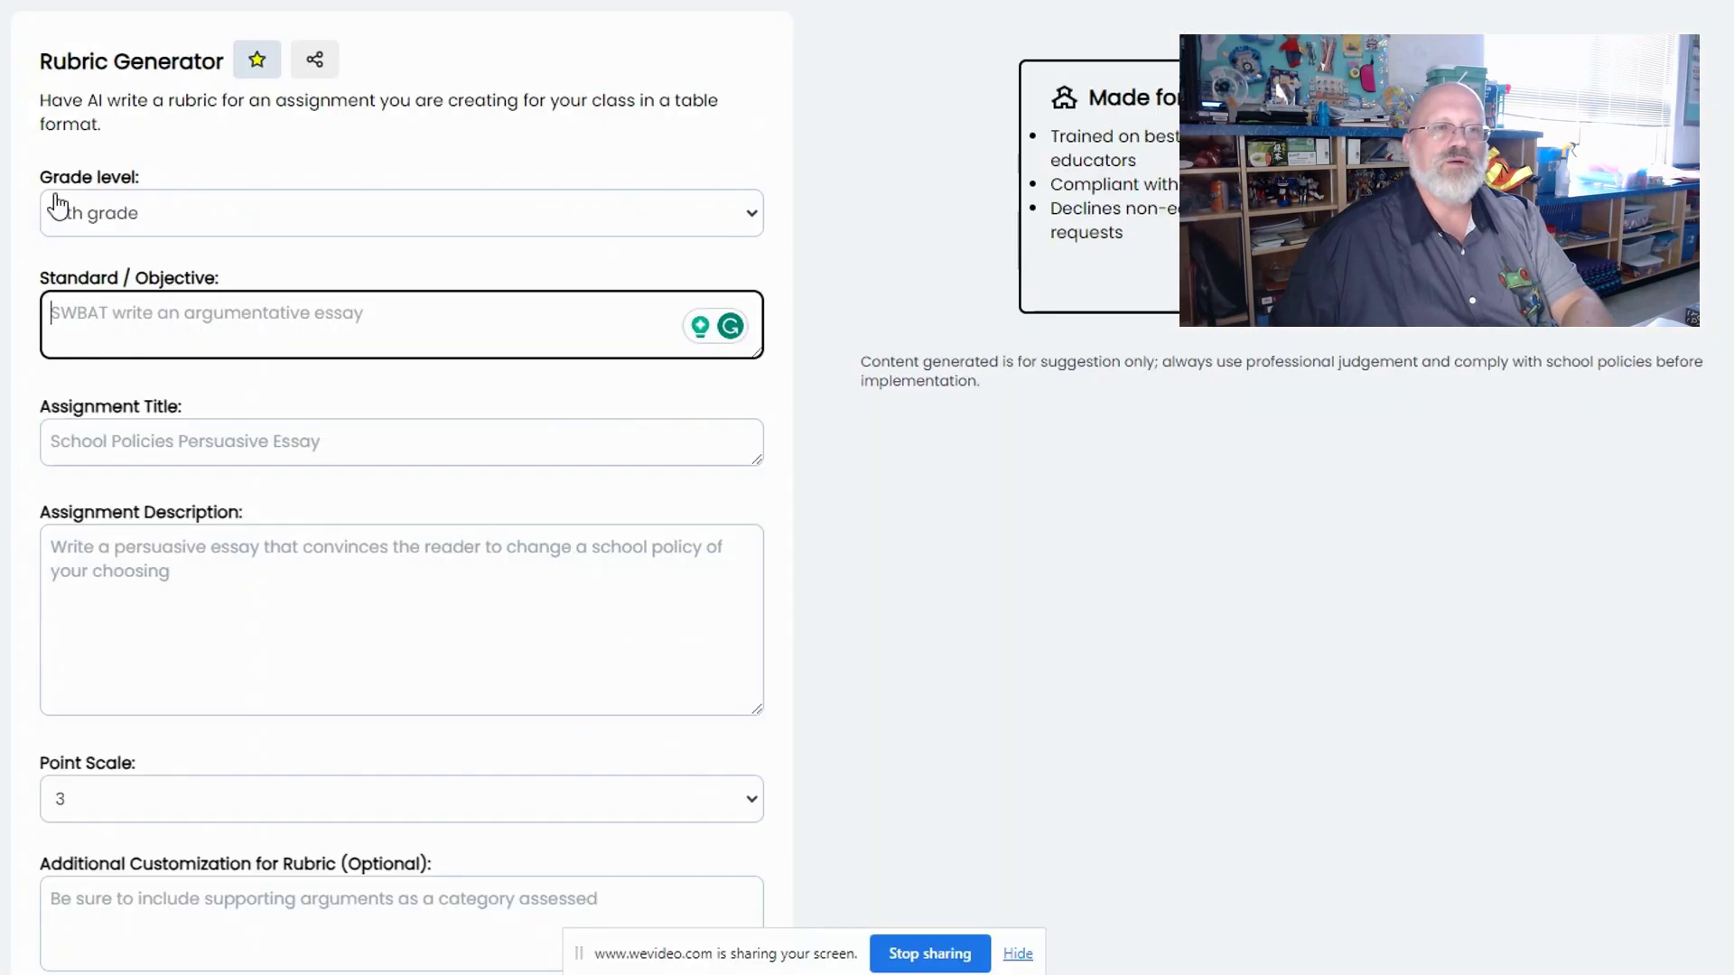
- Paste the writing standard as the objective and title the assignment 'Informational writing rubric'
text(Express ideas through multiple-paragraph works that include topic introductions, supporting evidence, and conclusions.)
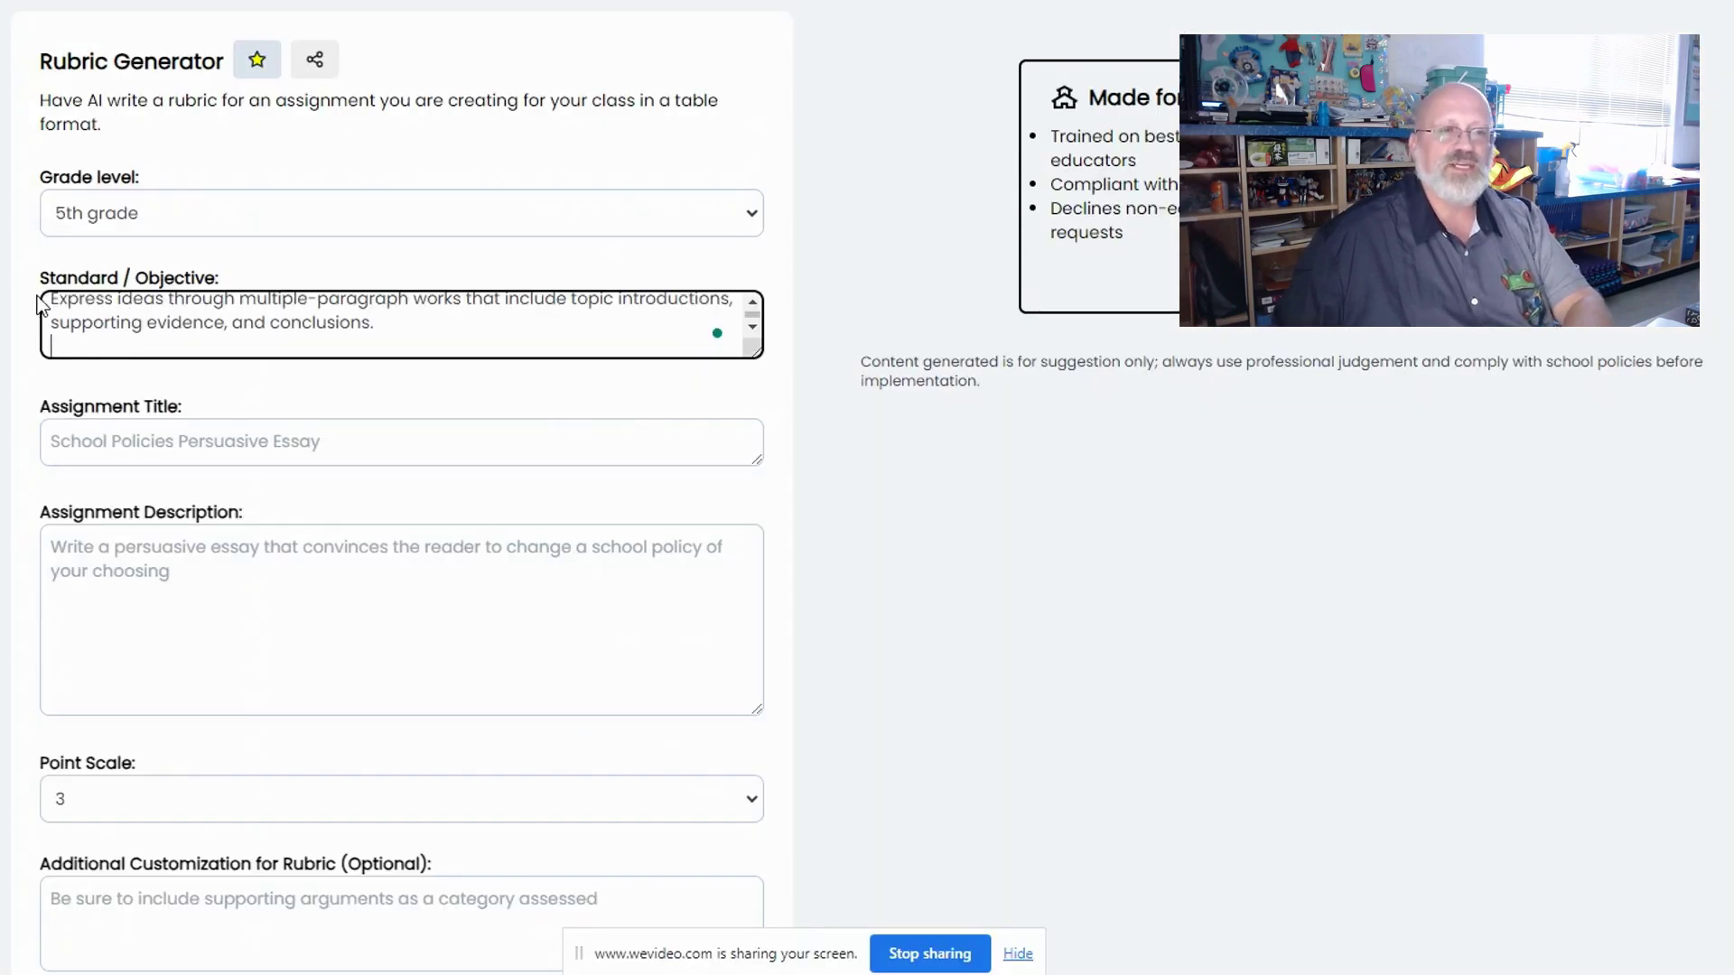
click(96, 440)
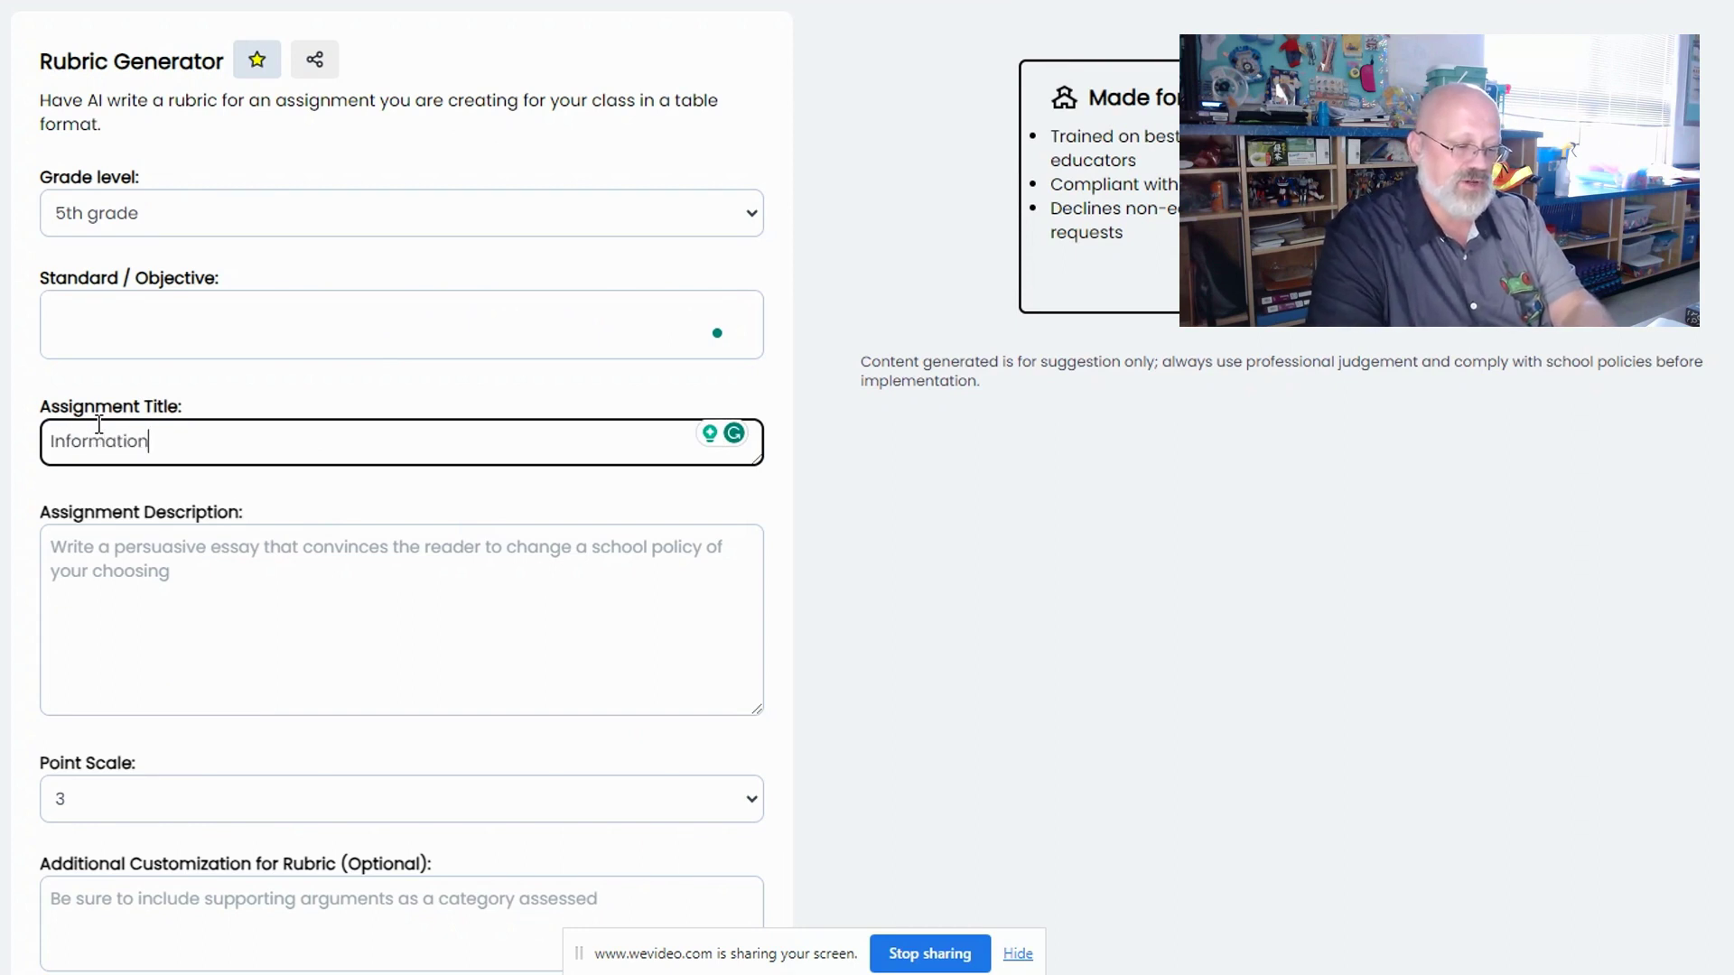
text(Informational writi)
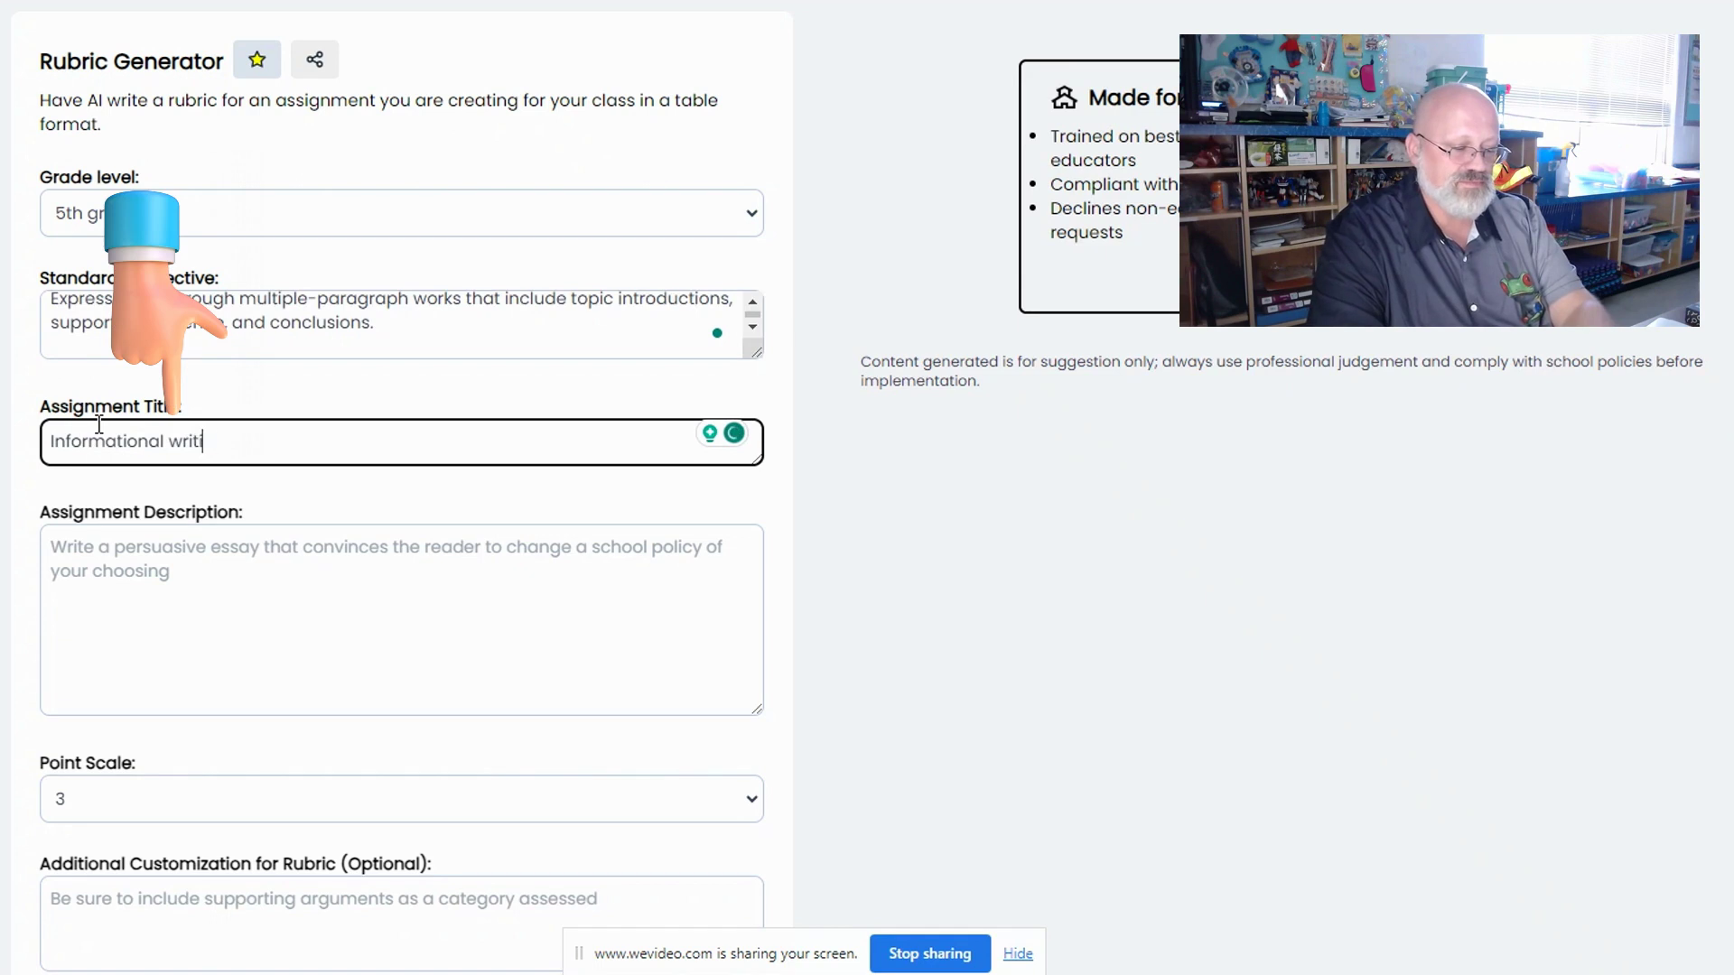
text(ng ru)
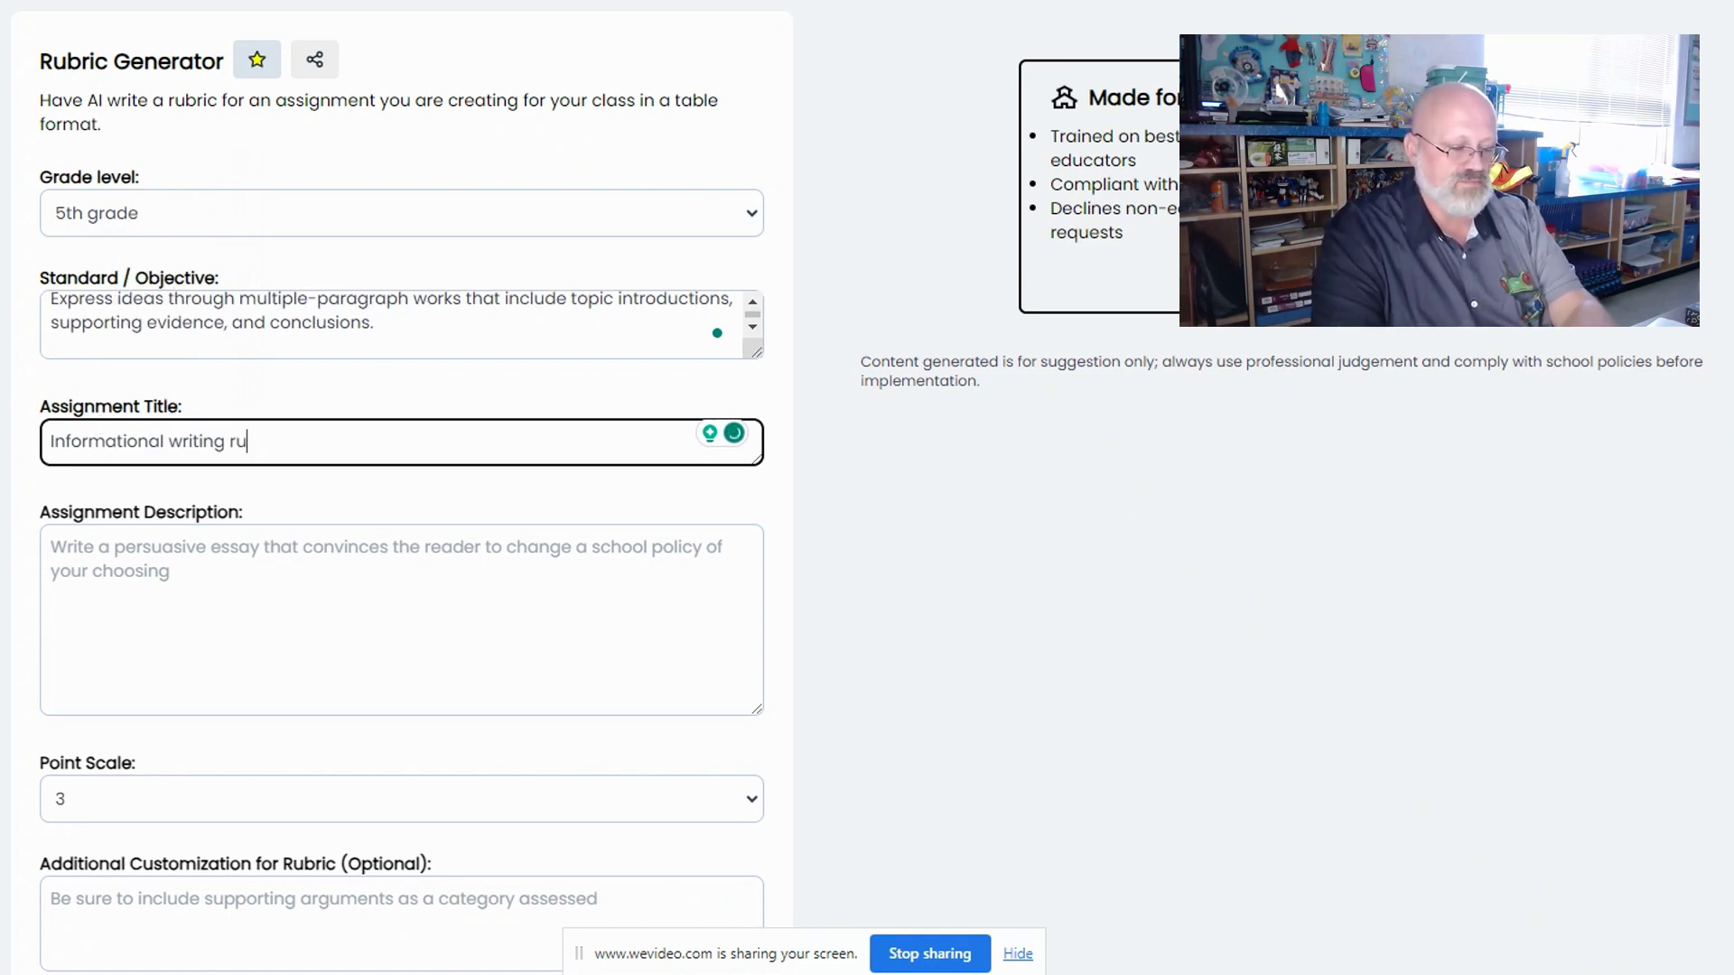
text(bric)
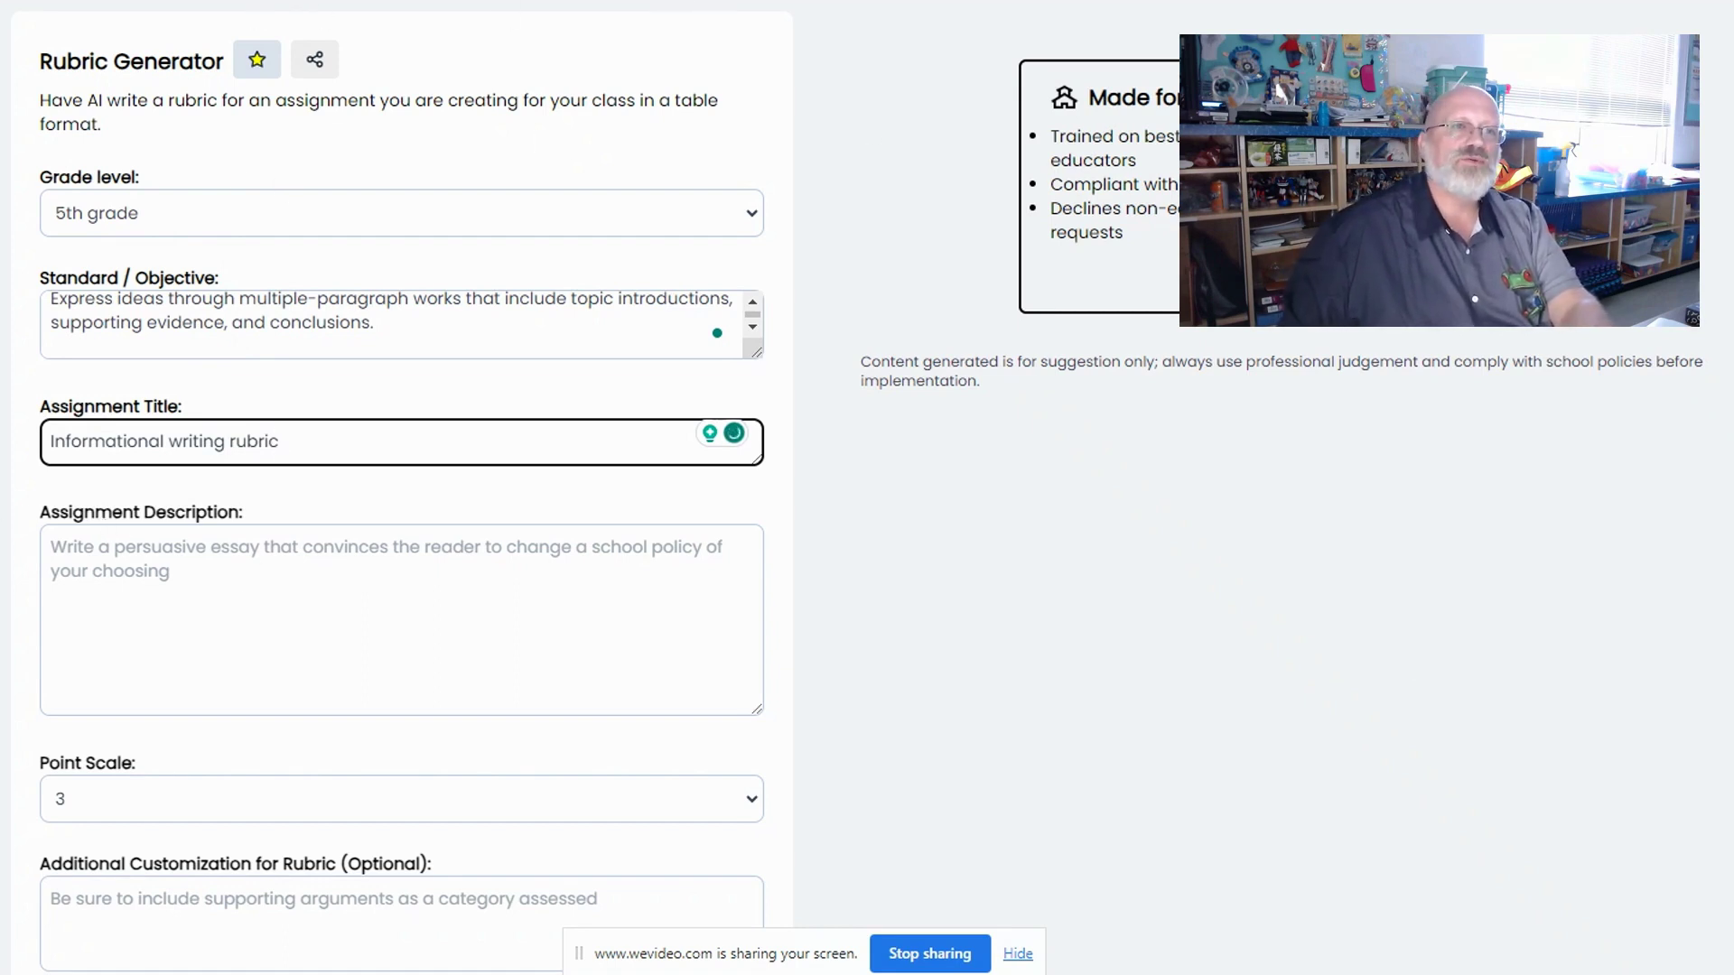
key(ctrl+Tab)
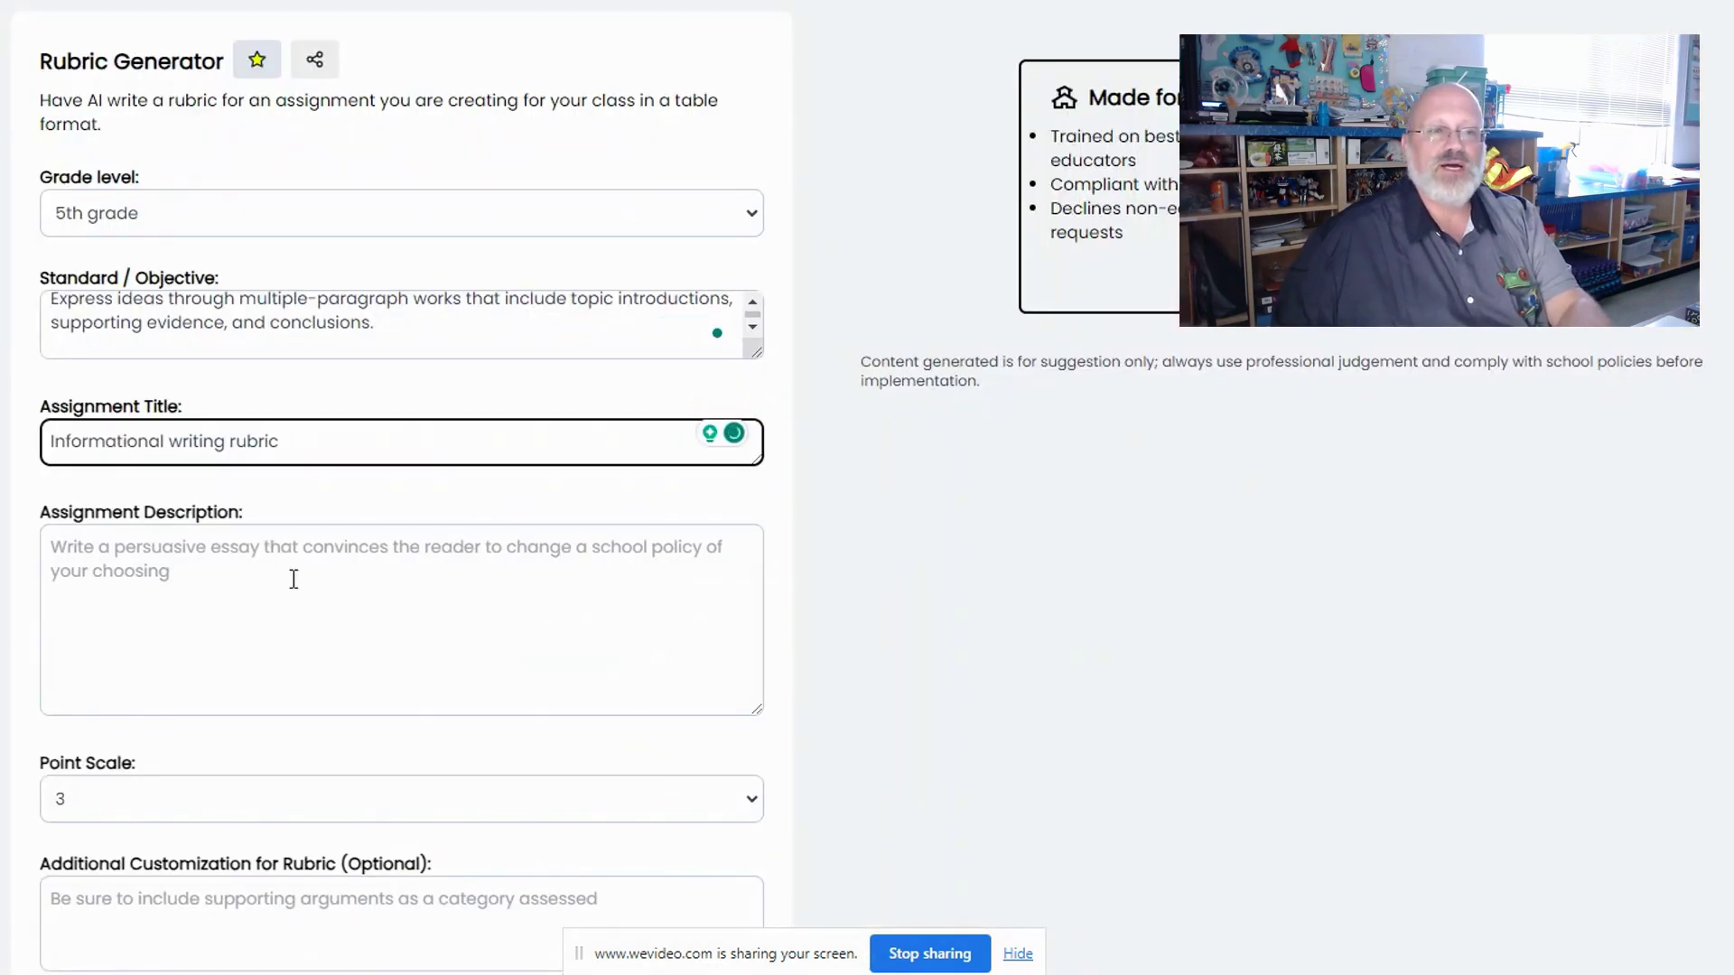
- Paste the paragraph outline into Assignment Description and remove the extra blank line
click(62, 541)
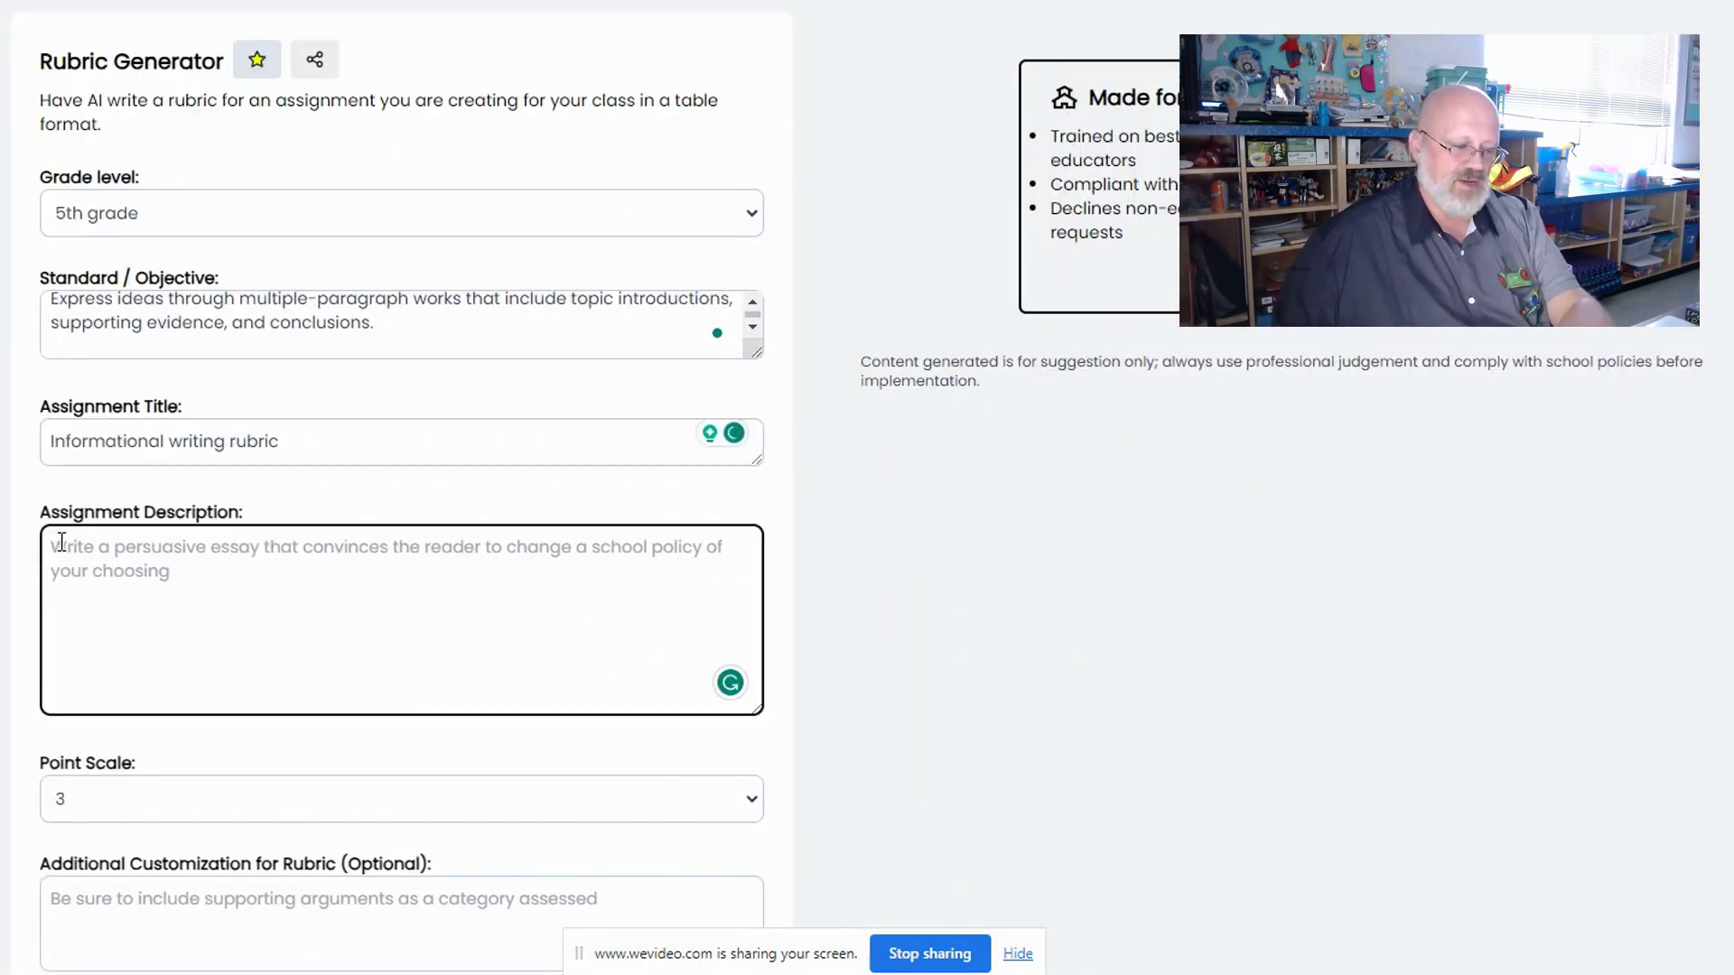
key(ctrl+v)
scroll(349, 669, up, 10)
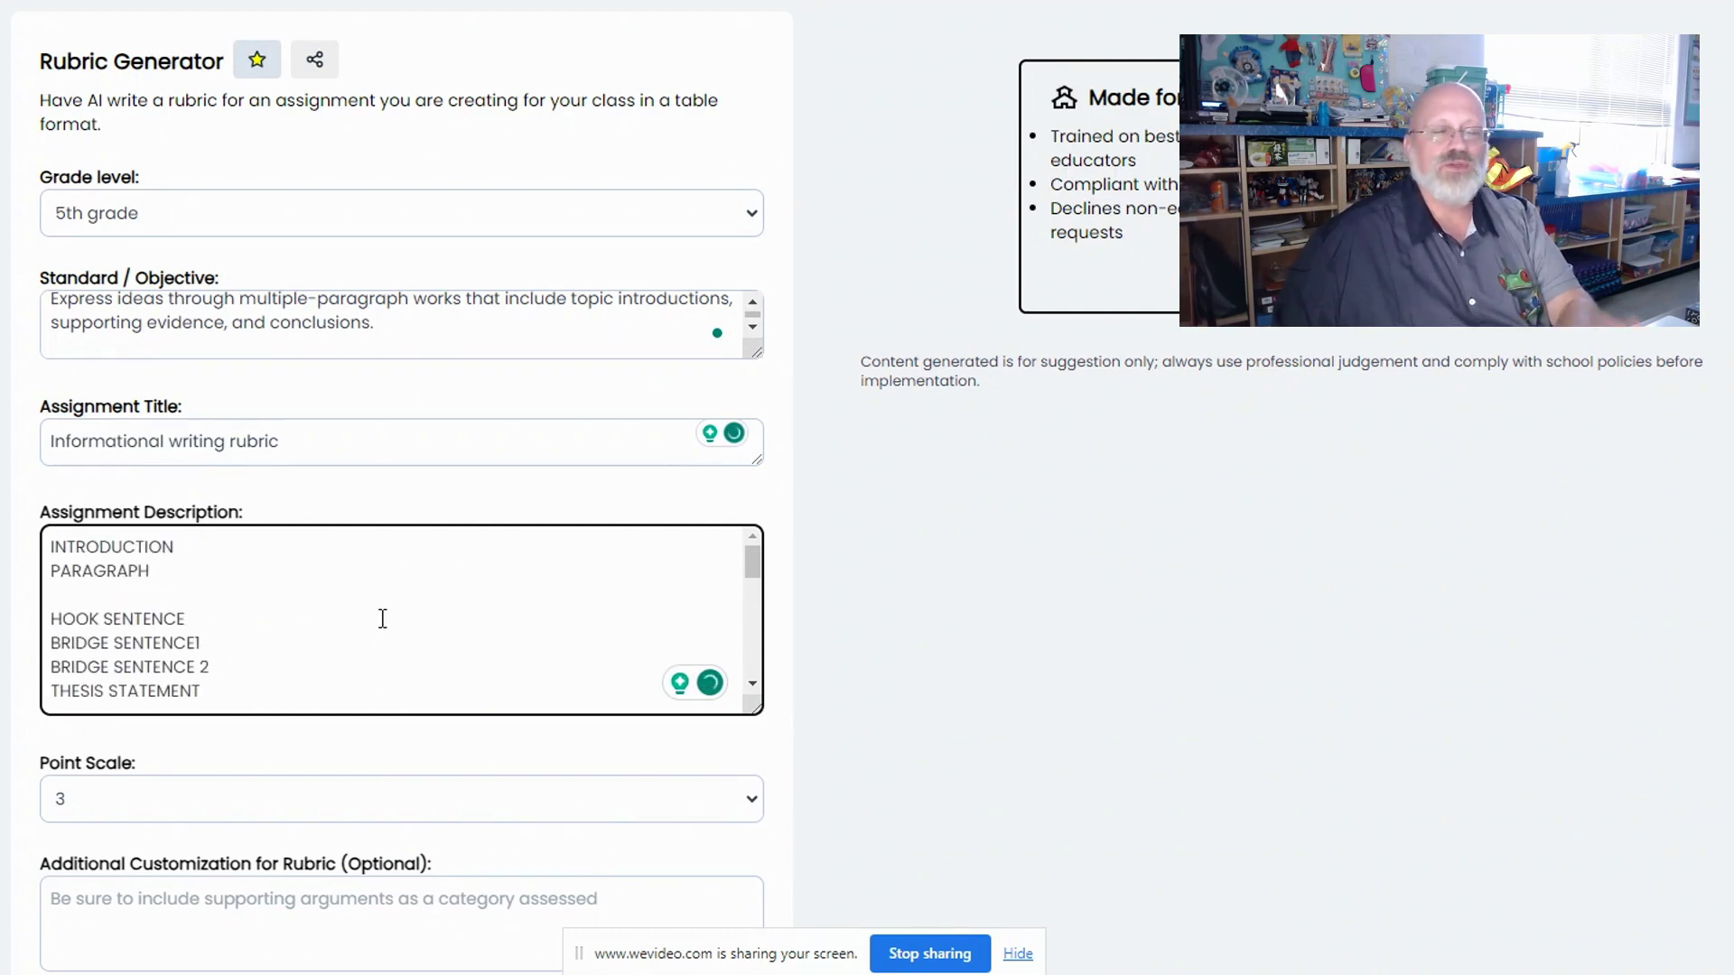
scroll(383, 618, down, 10)
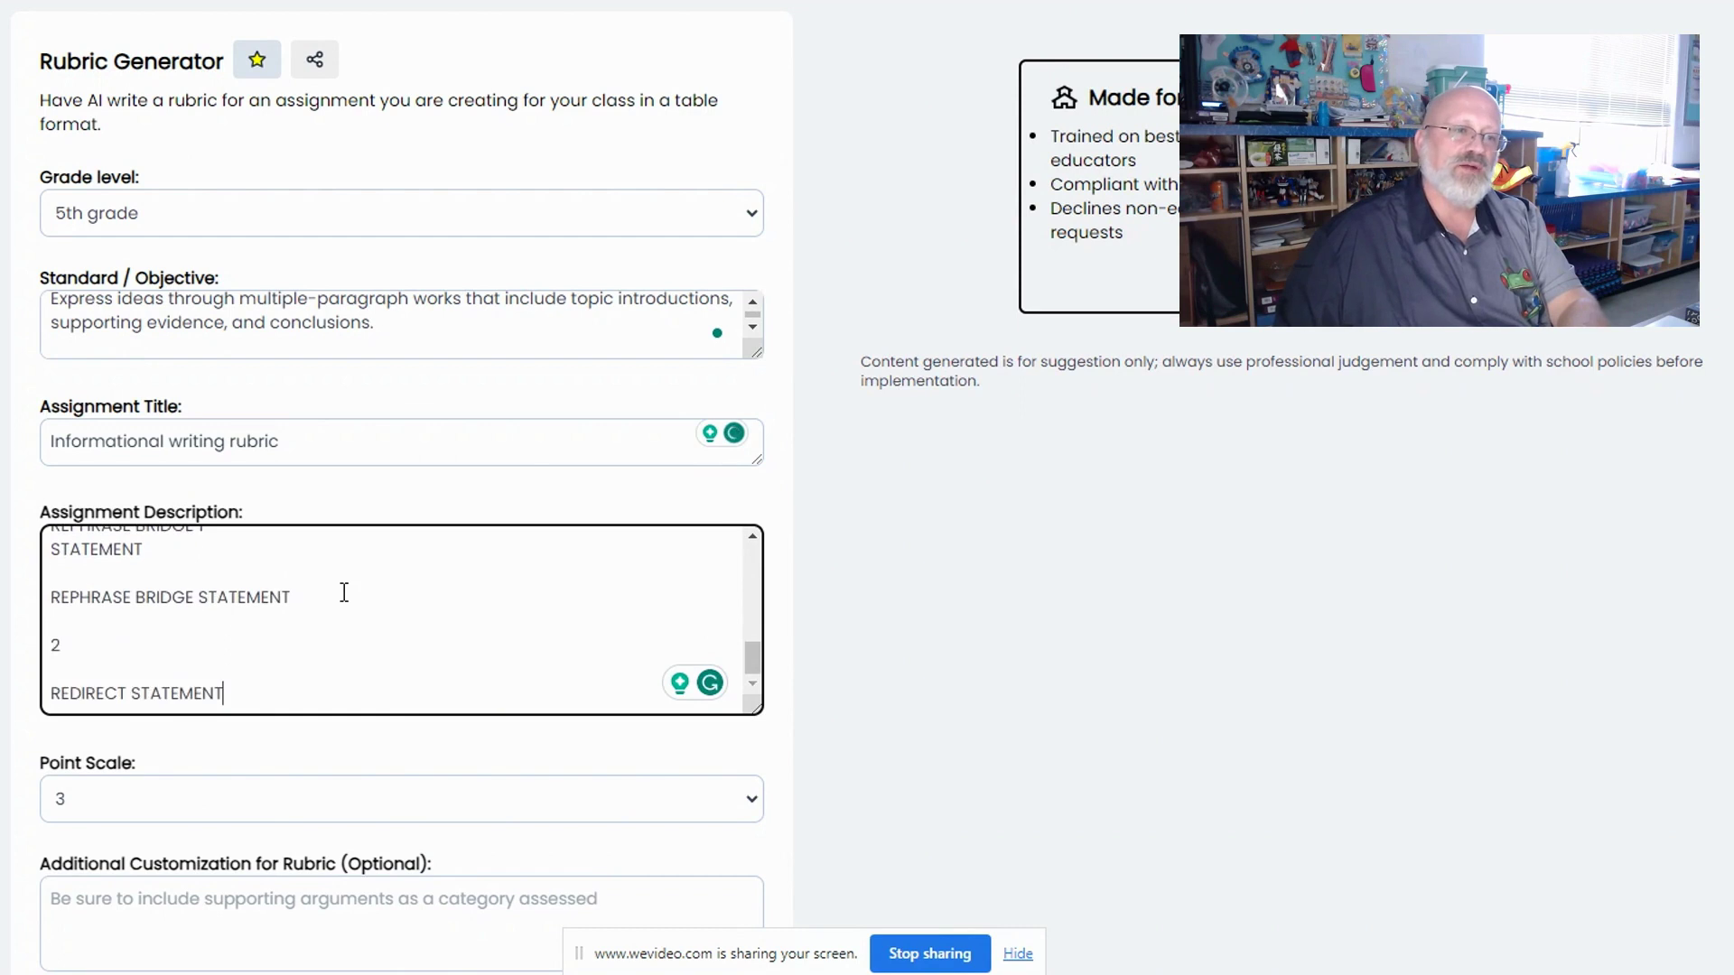
click(326, 691)
key(Return)
key(Return)
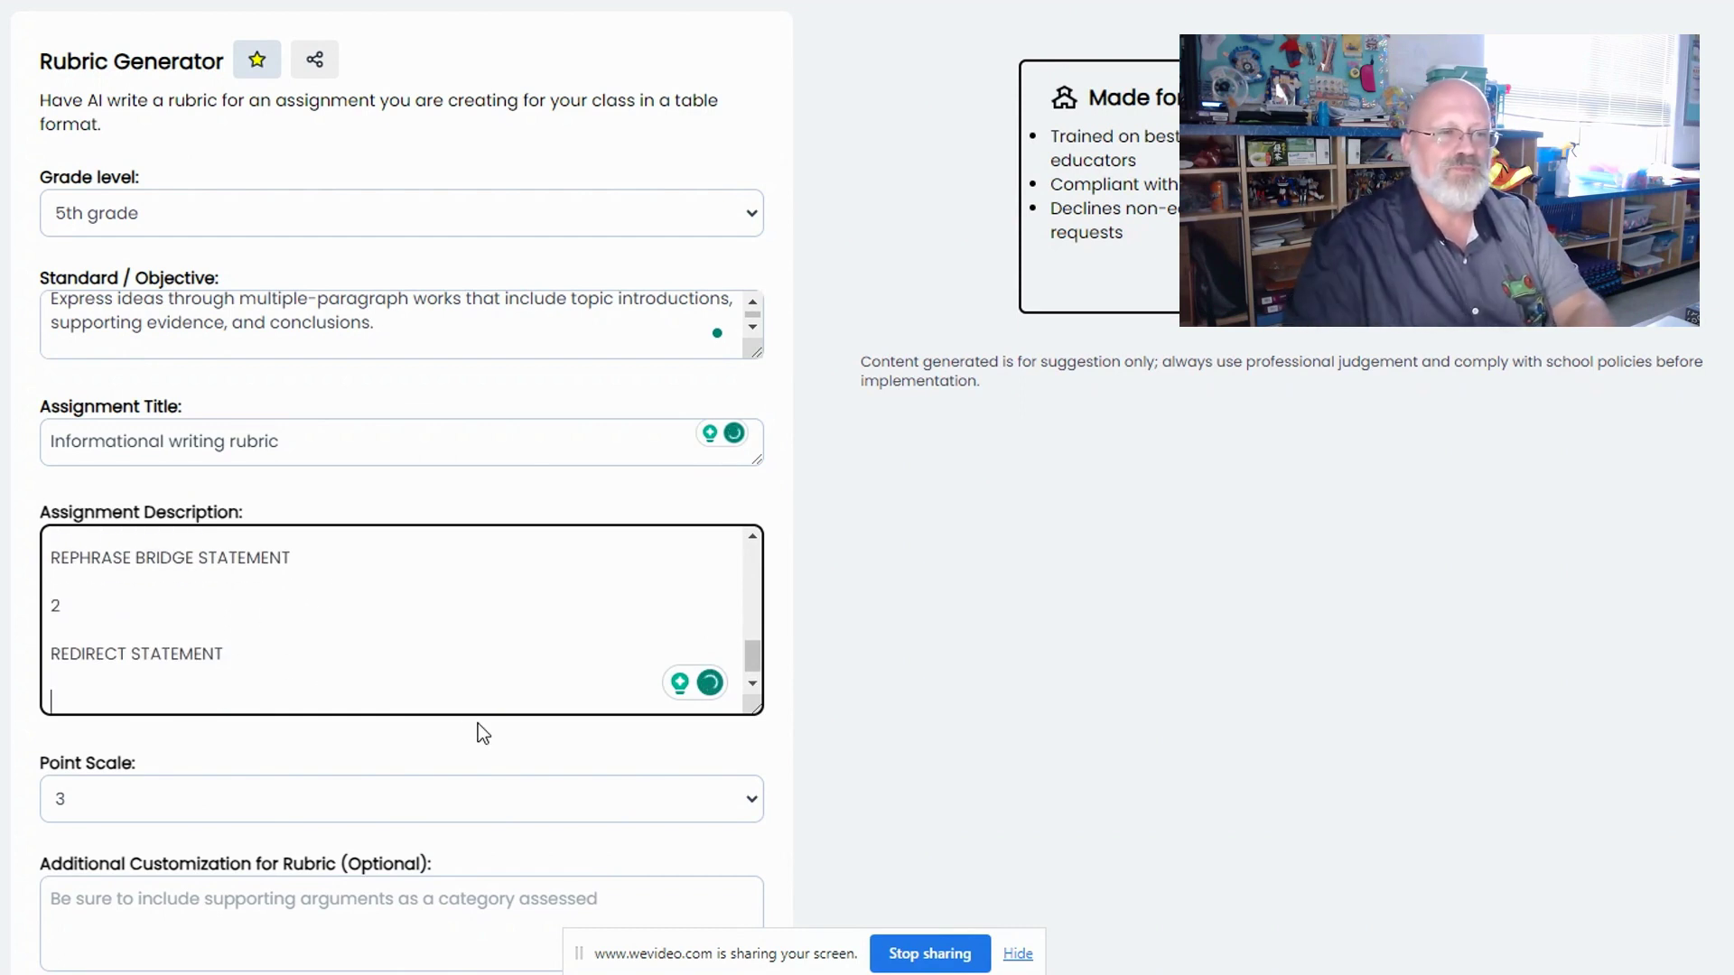
scroll(330, 650, up, 3)
scroll(344, 676, down, 3)
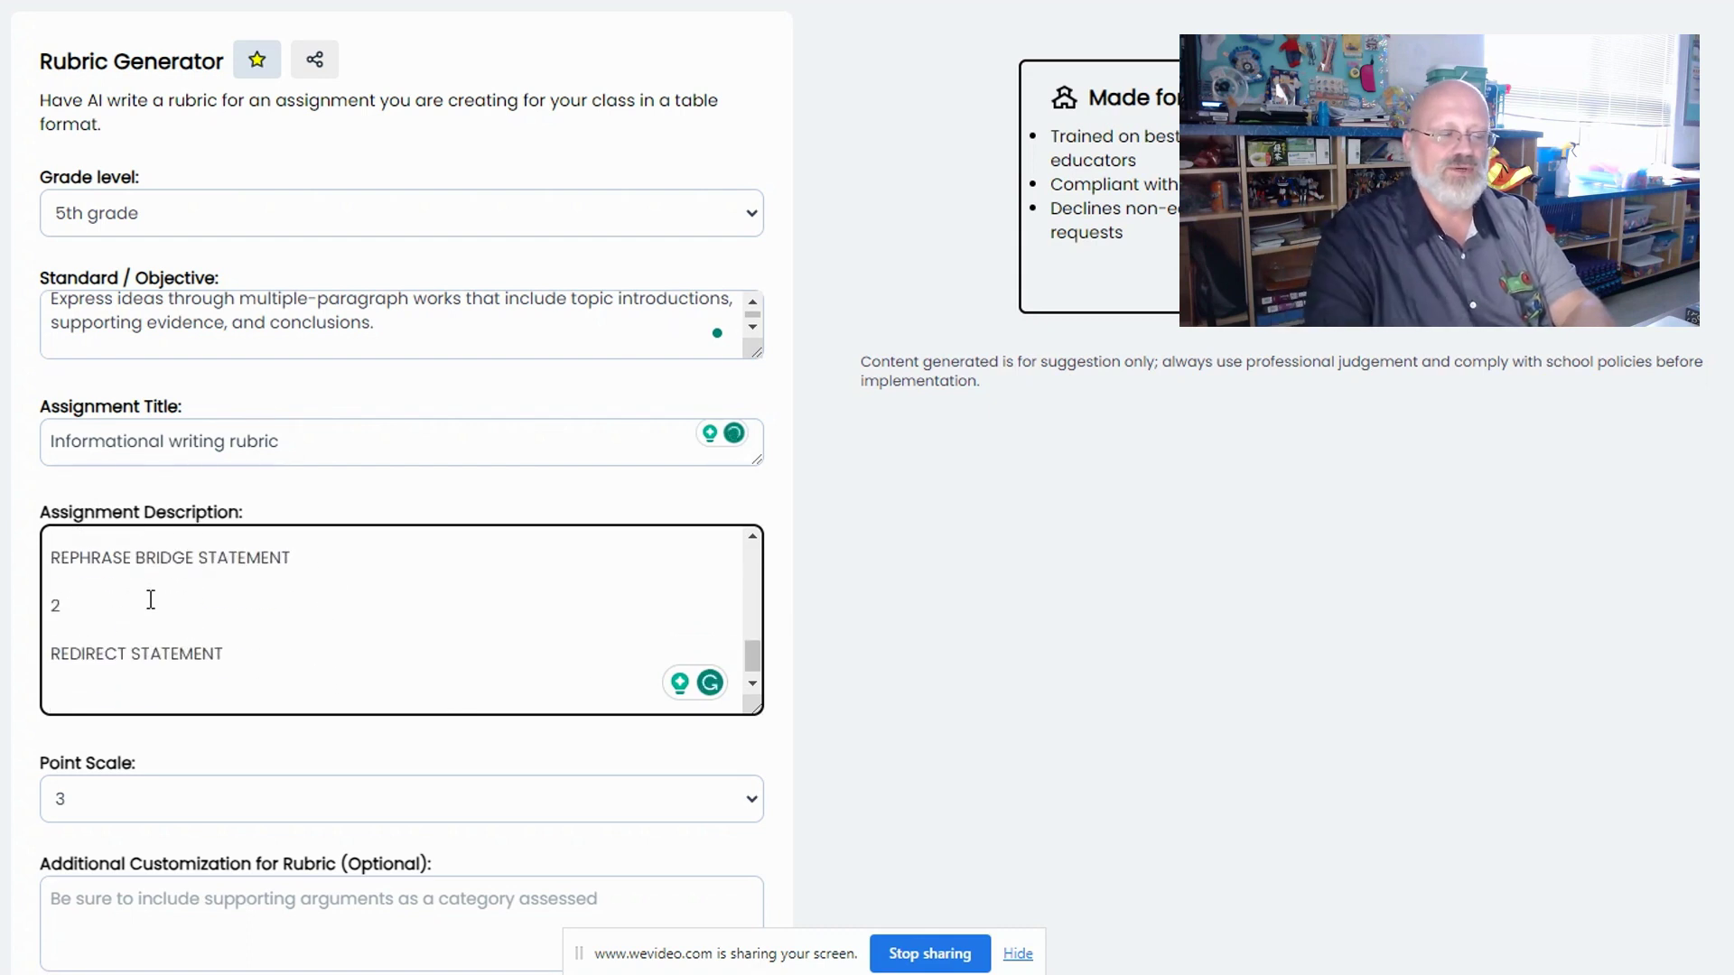
key(BackSpace)
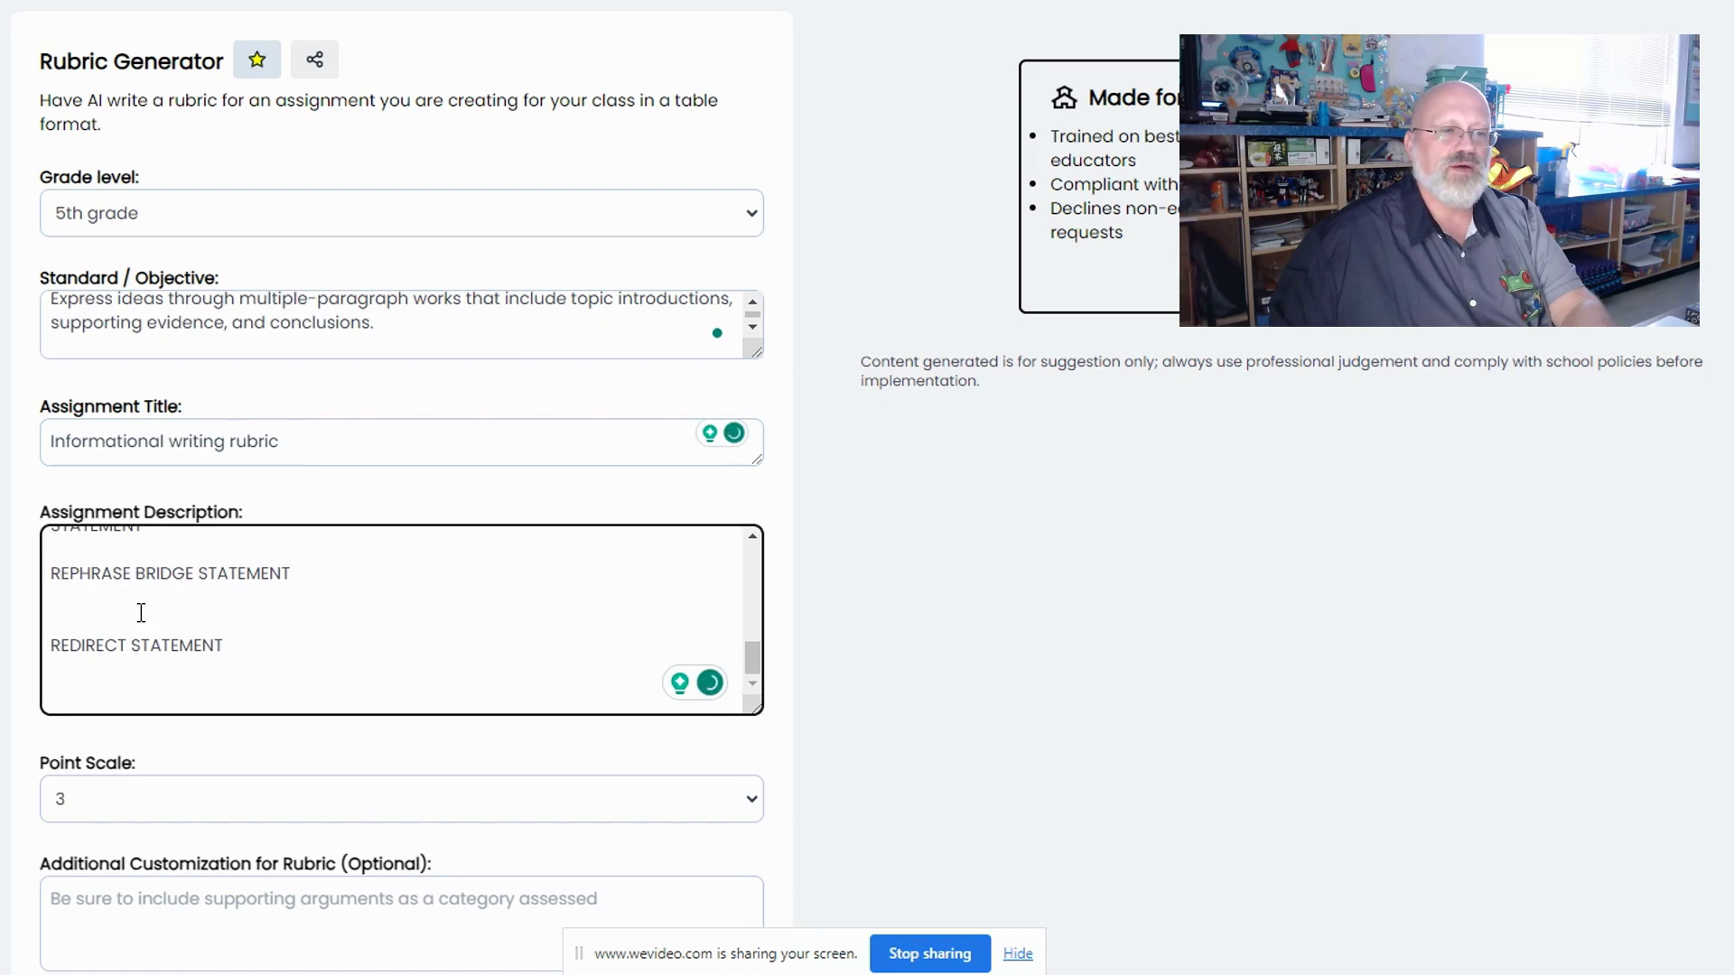
- Add Grammar, Sentence structure and Vocabulary on new lines after REDIRECT STATEMENT
click(93, 684)
text(2)
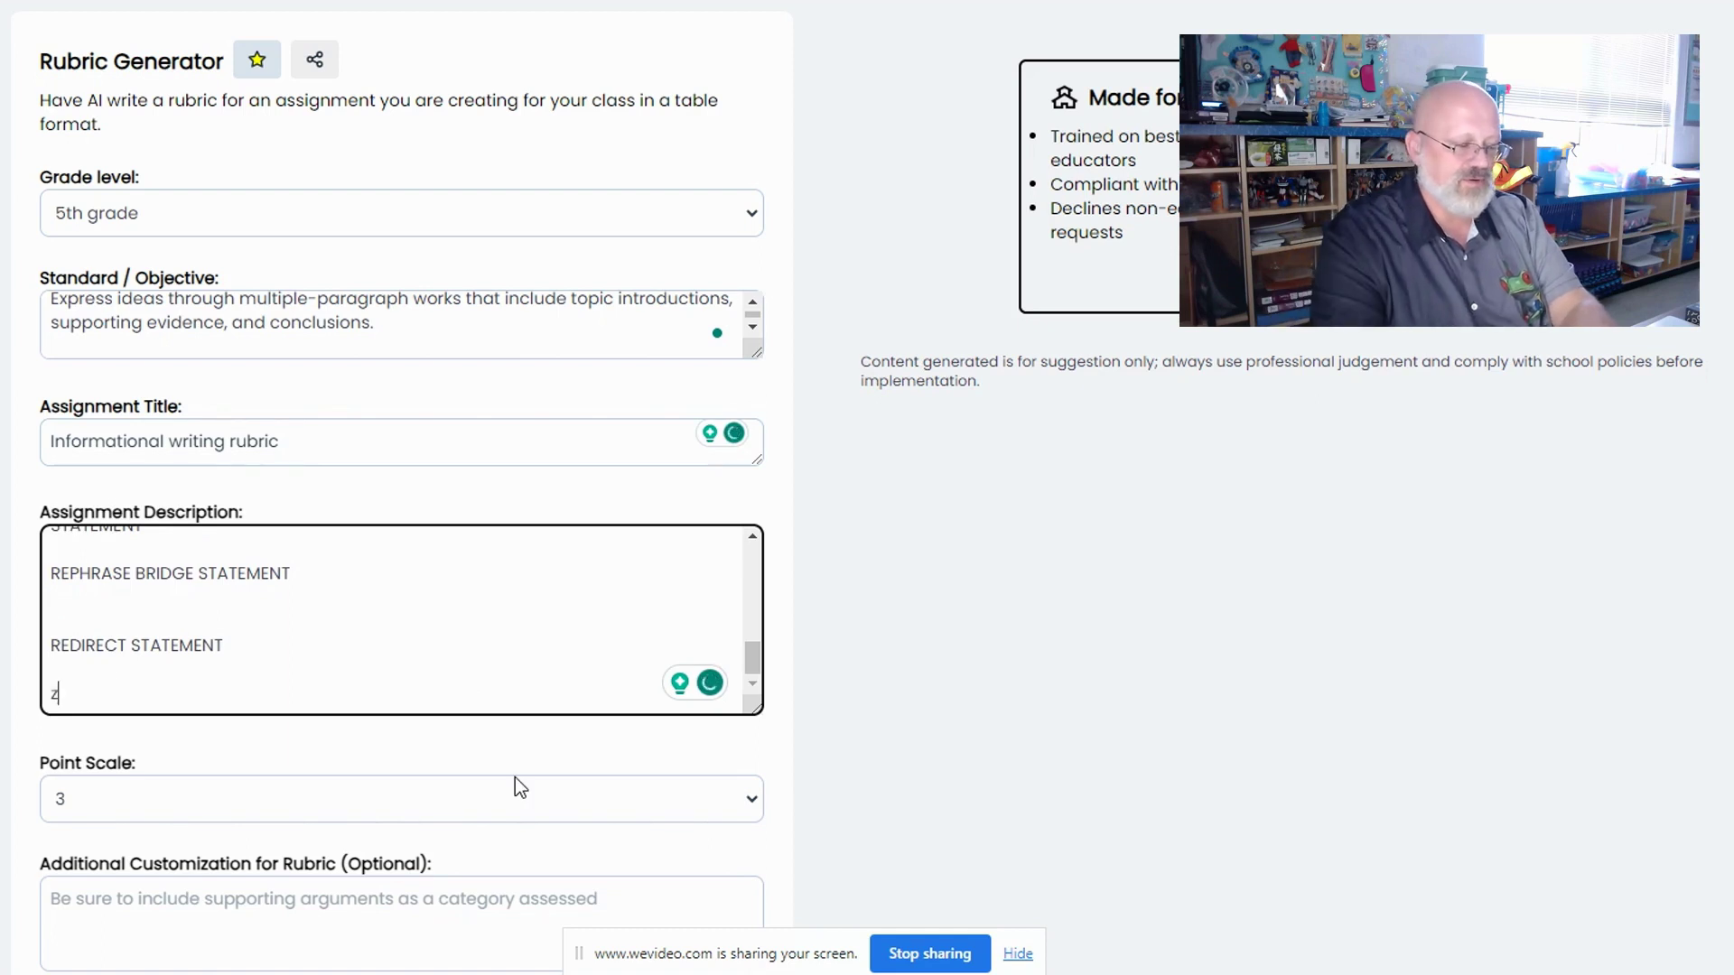
text(Grammar)
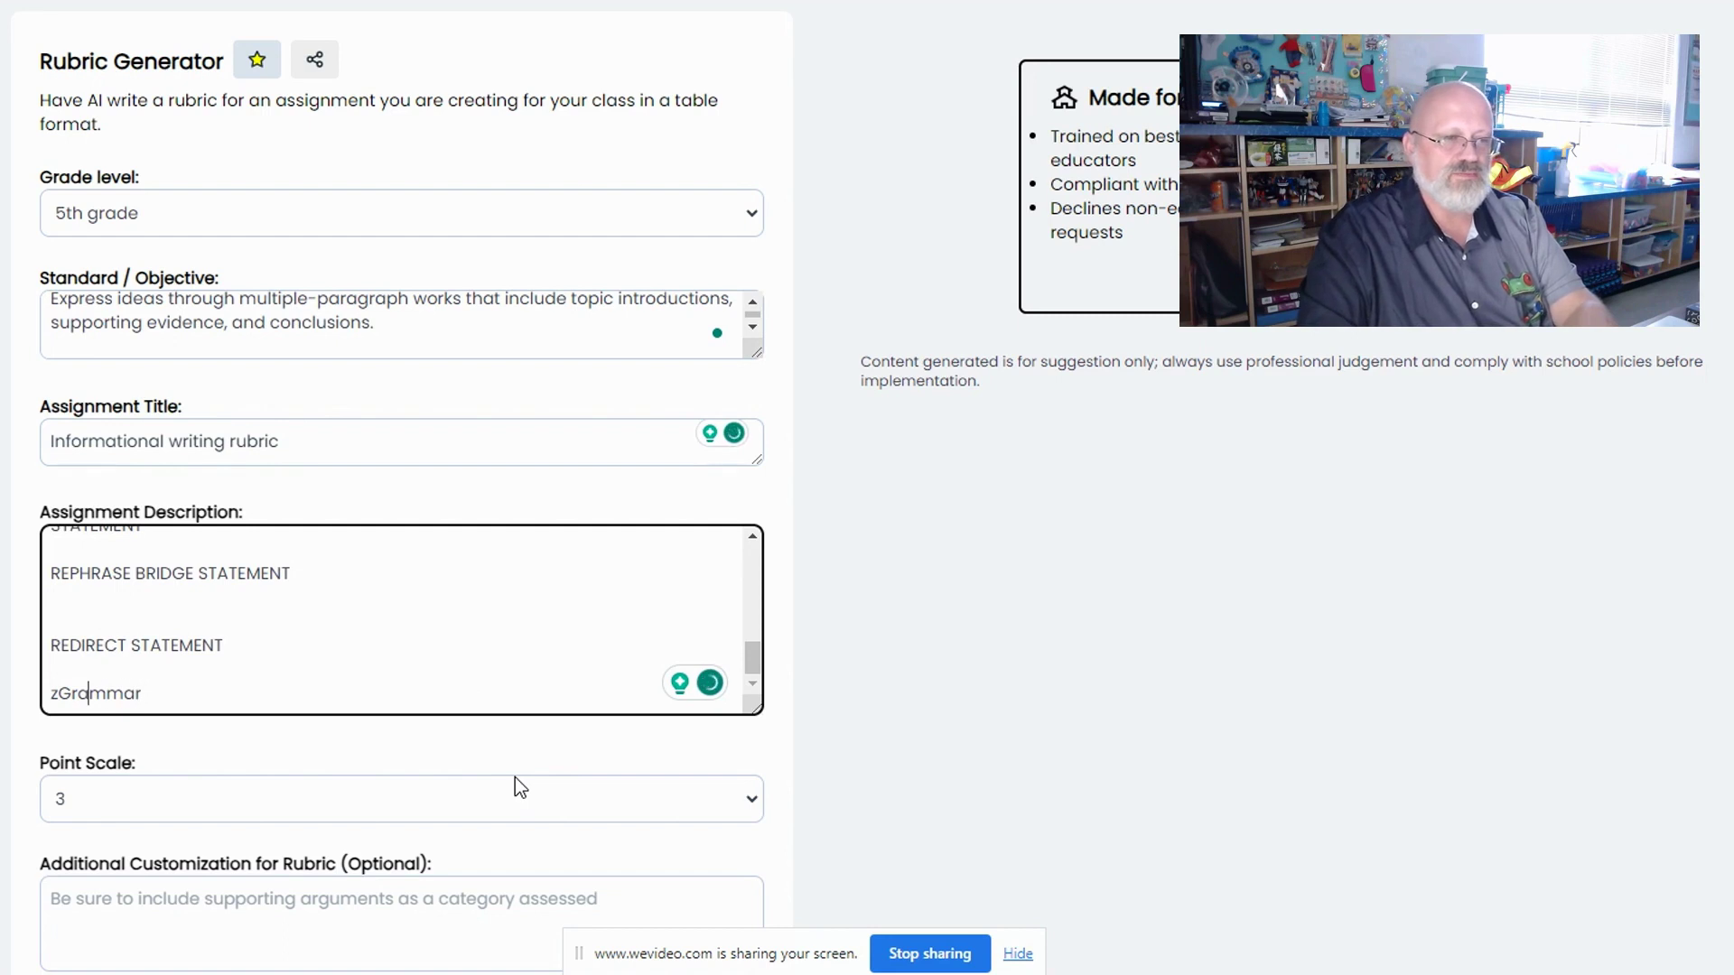
key(Home)
key(Delete)
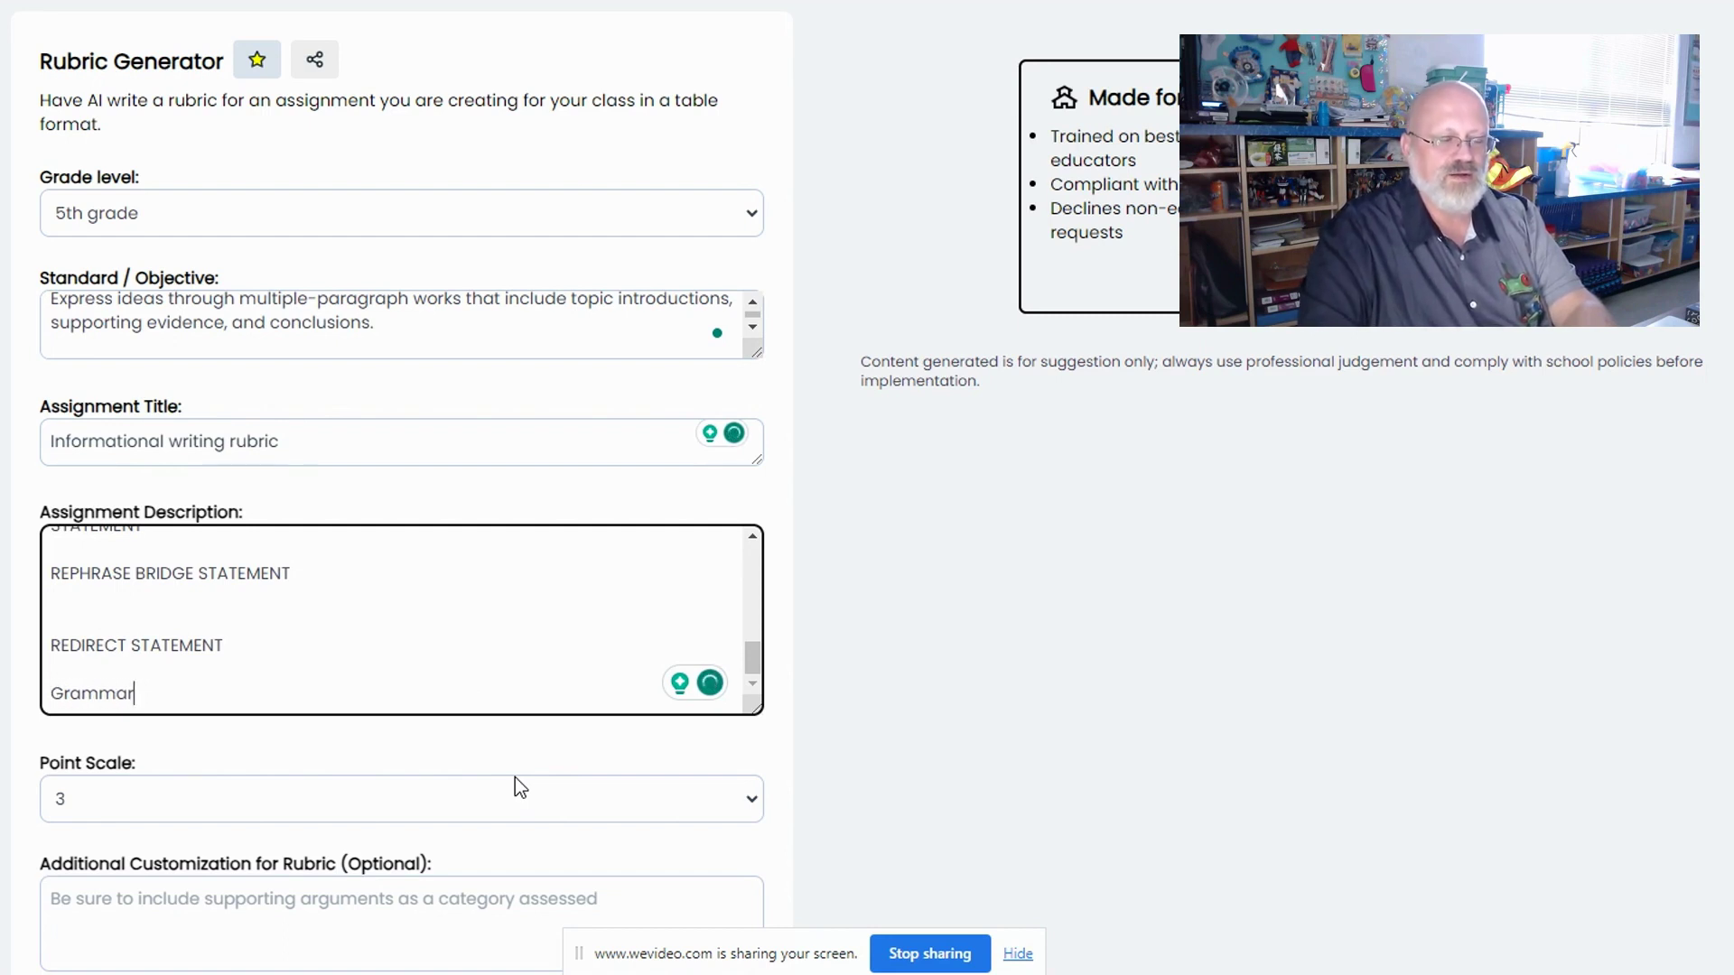
key(Return)
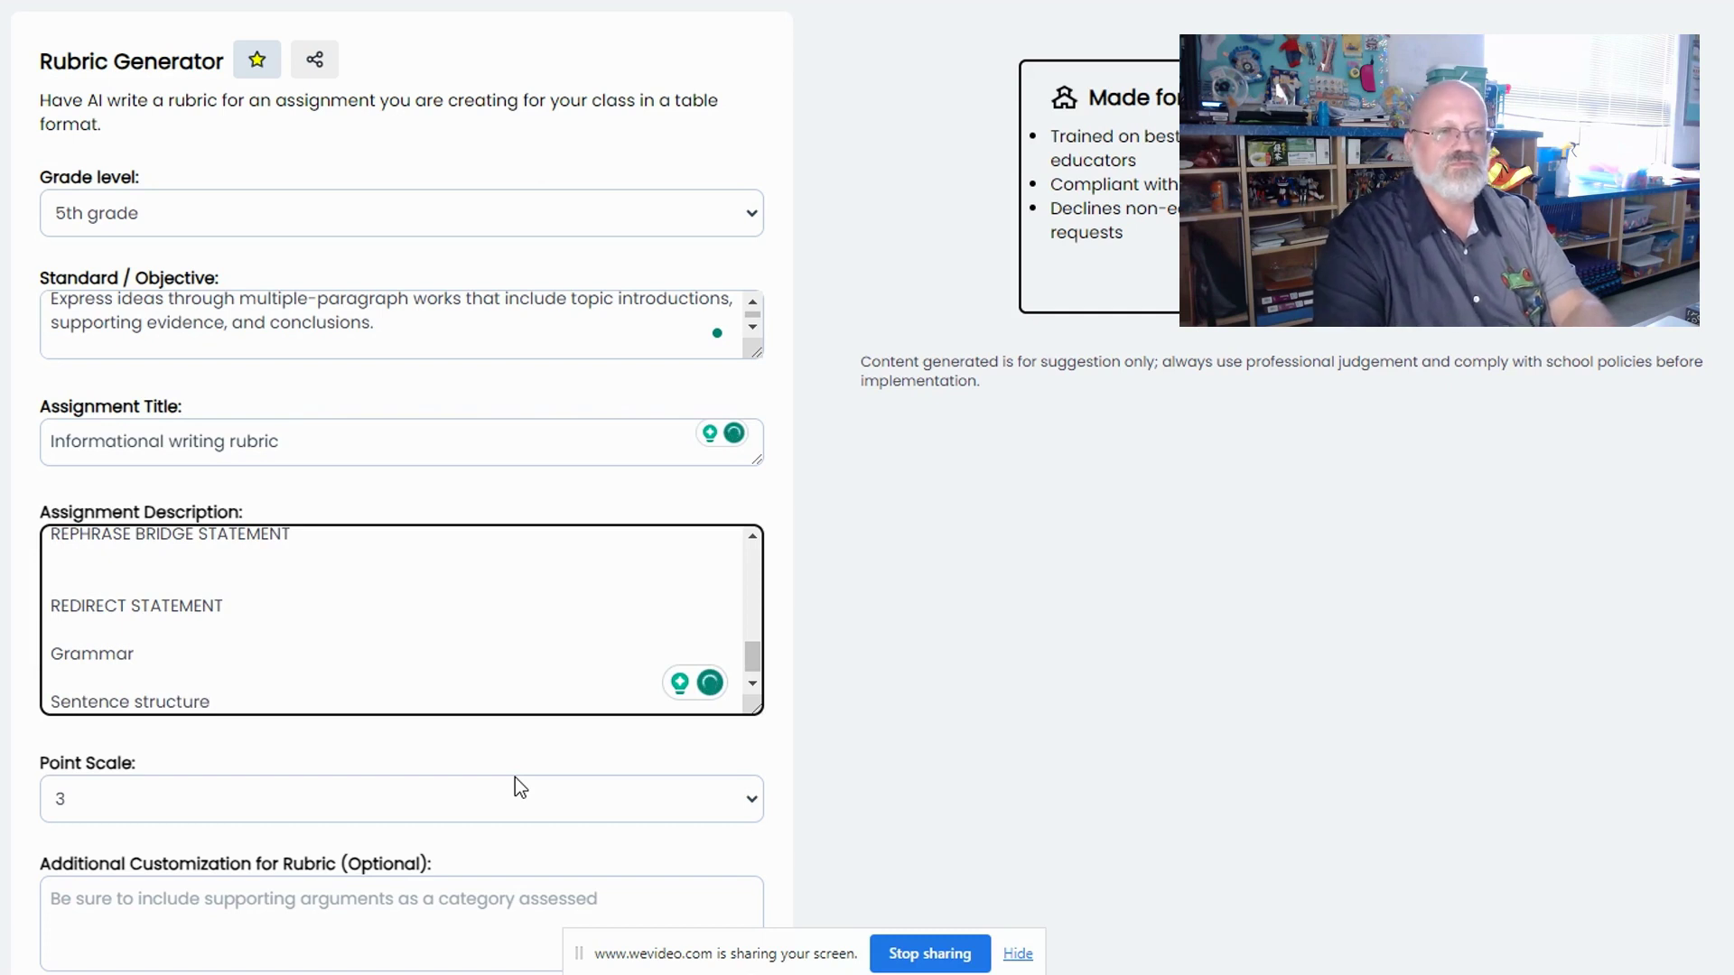
key(Return)
key(Return)
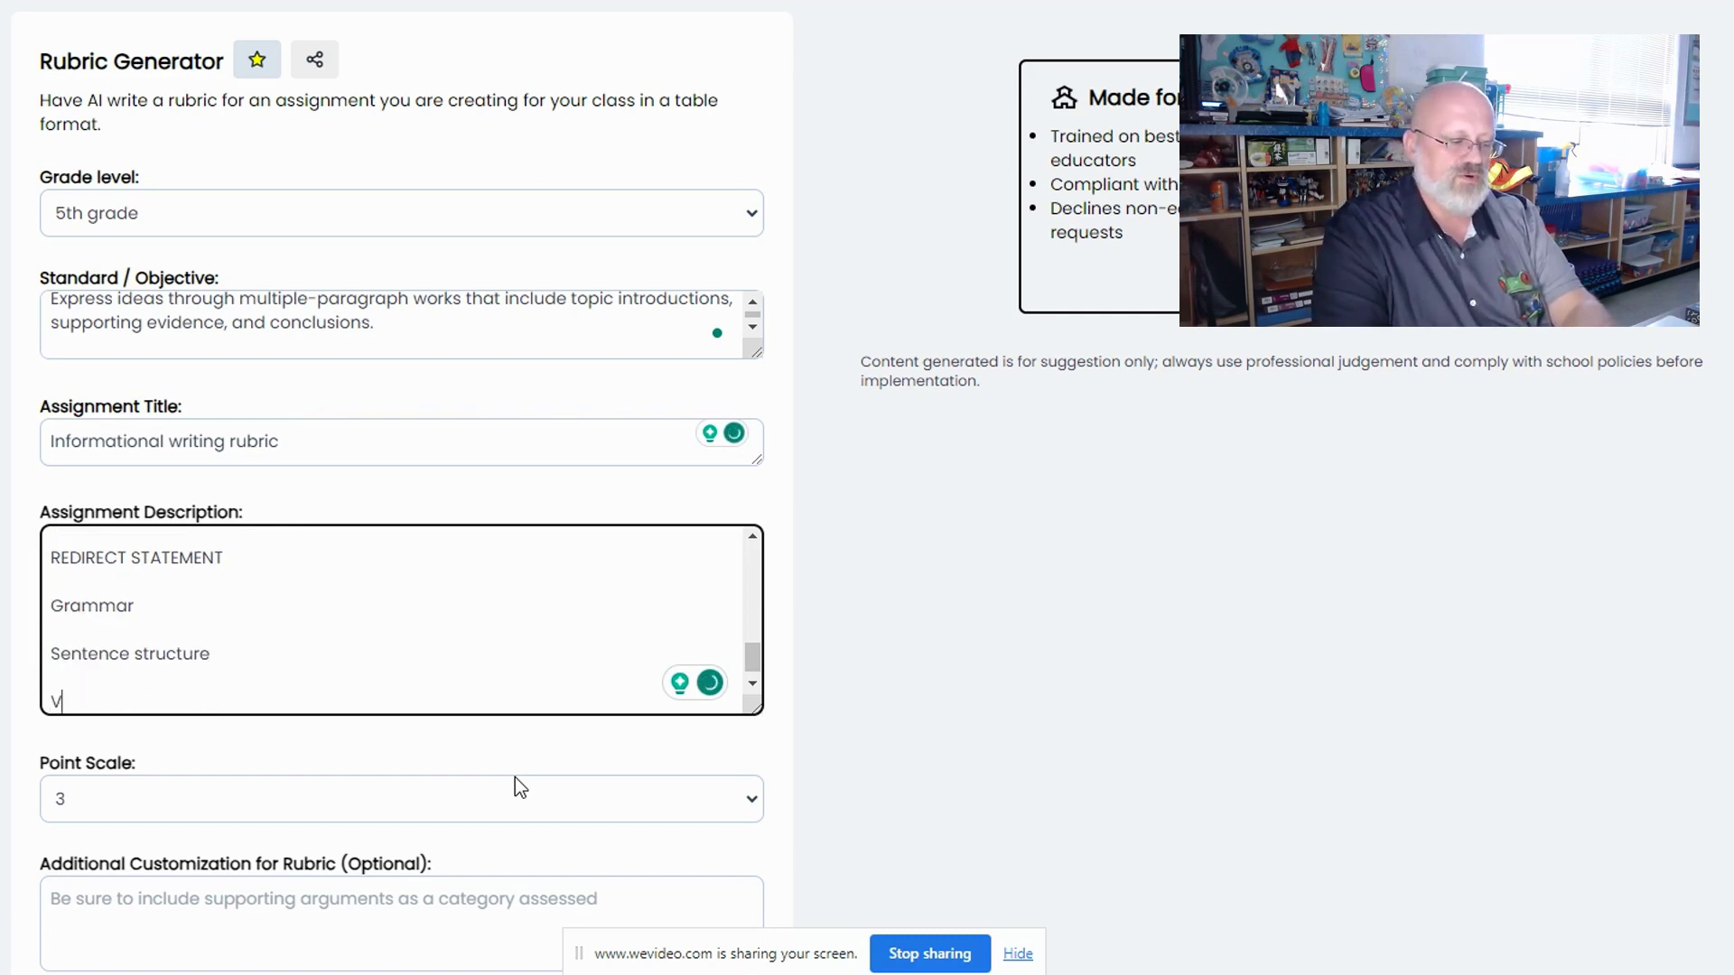
text(Vocabulary)
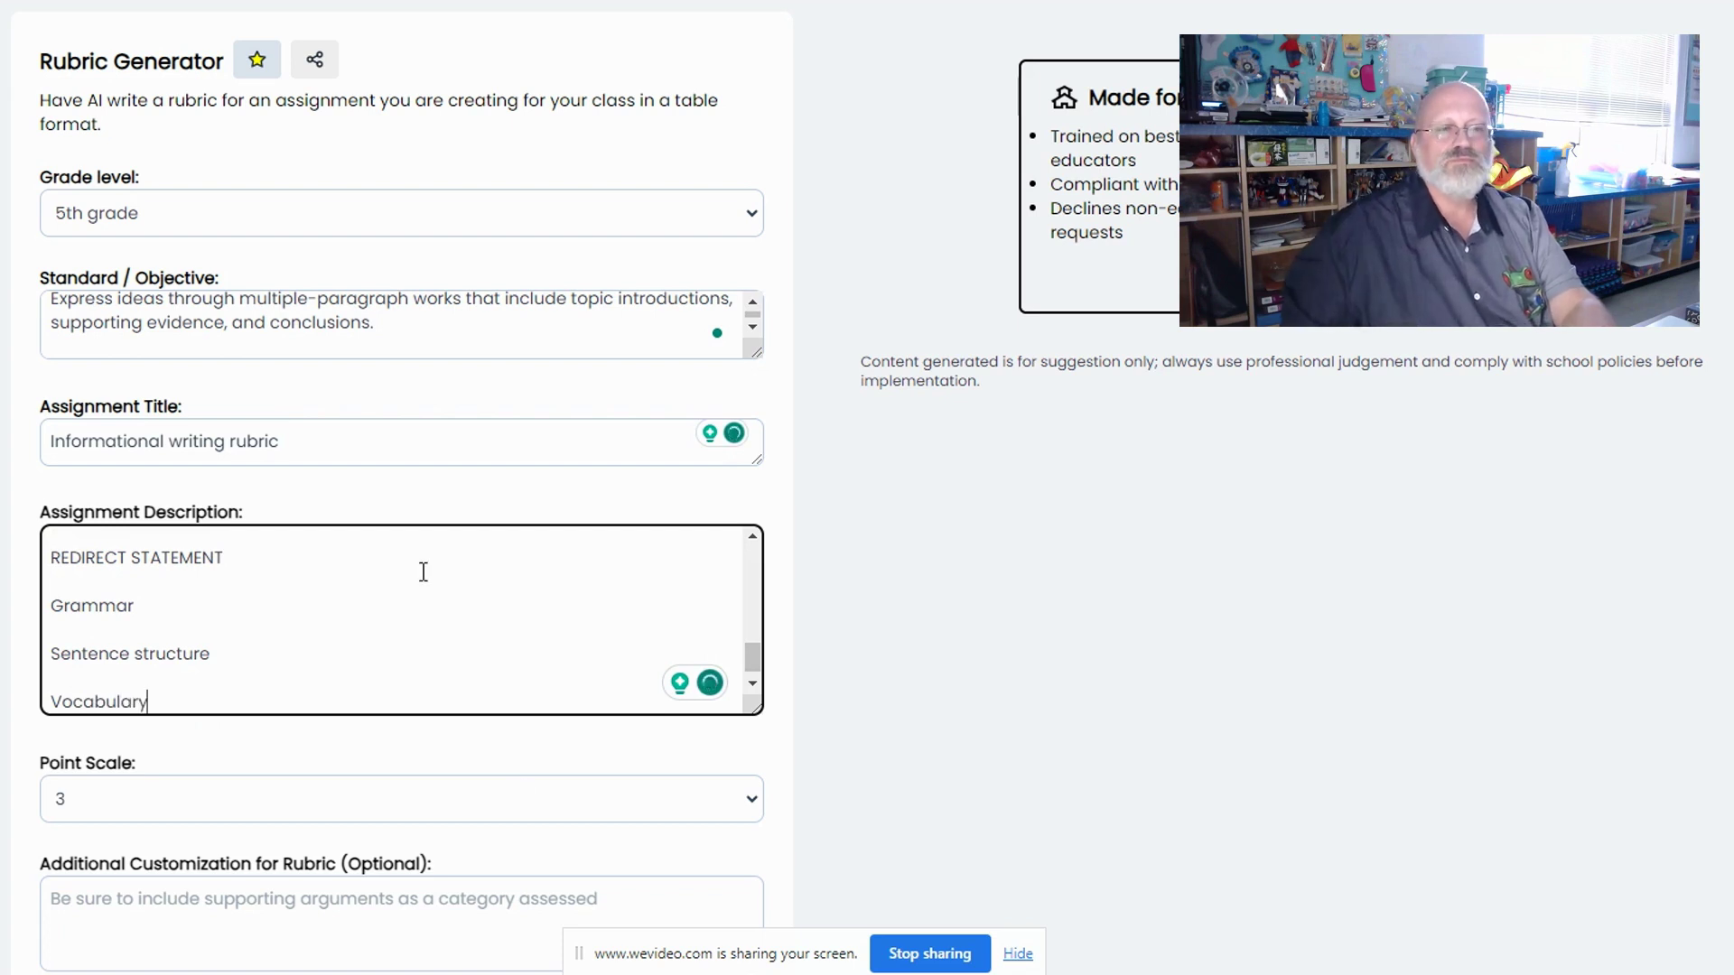
scroll(315, 663, down, 1)
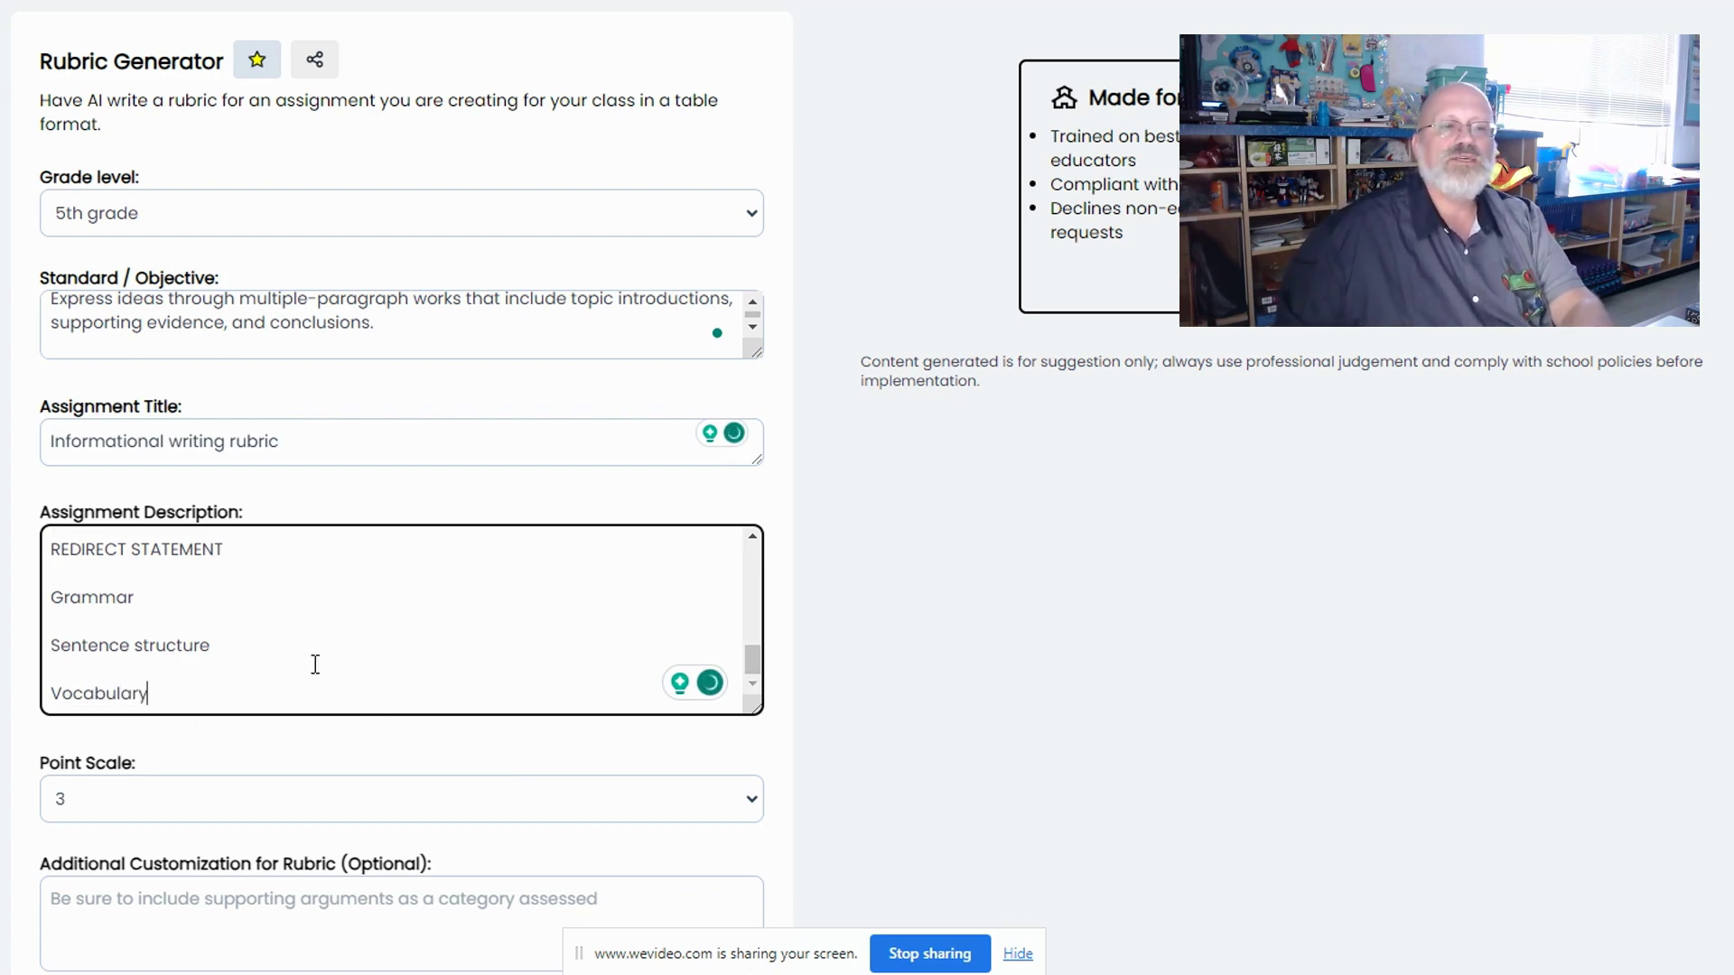
- Set the Point Scale to 5 and generate the rubric
click(750, 810)
scroll(219, 808, down, 1)
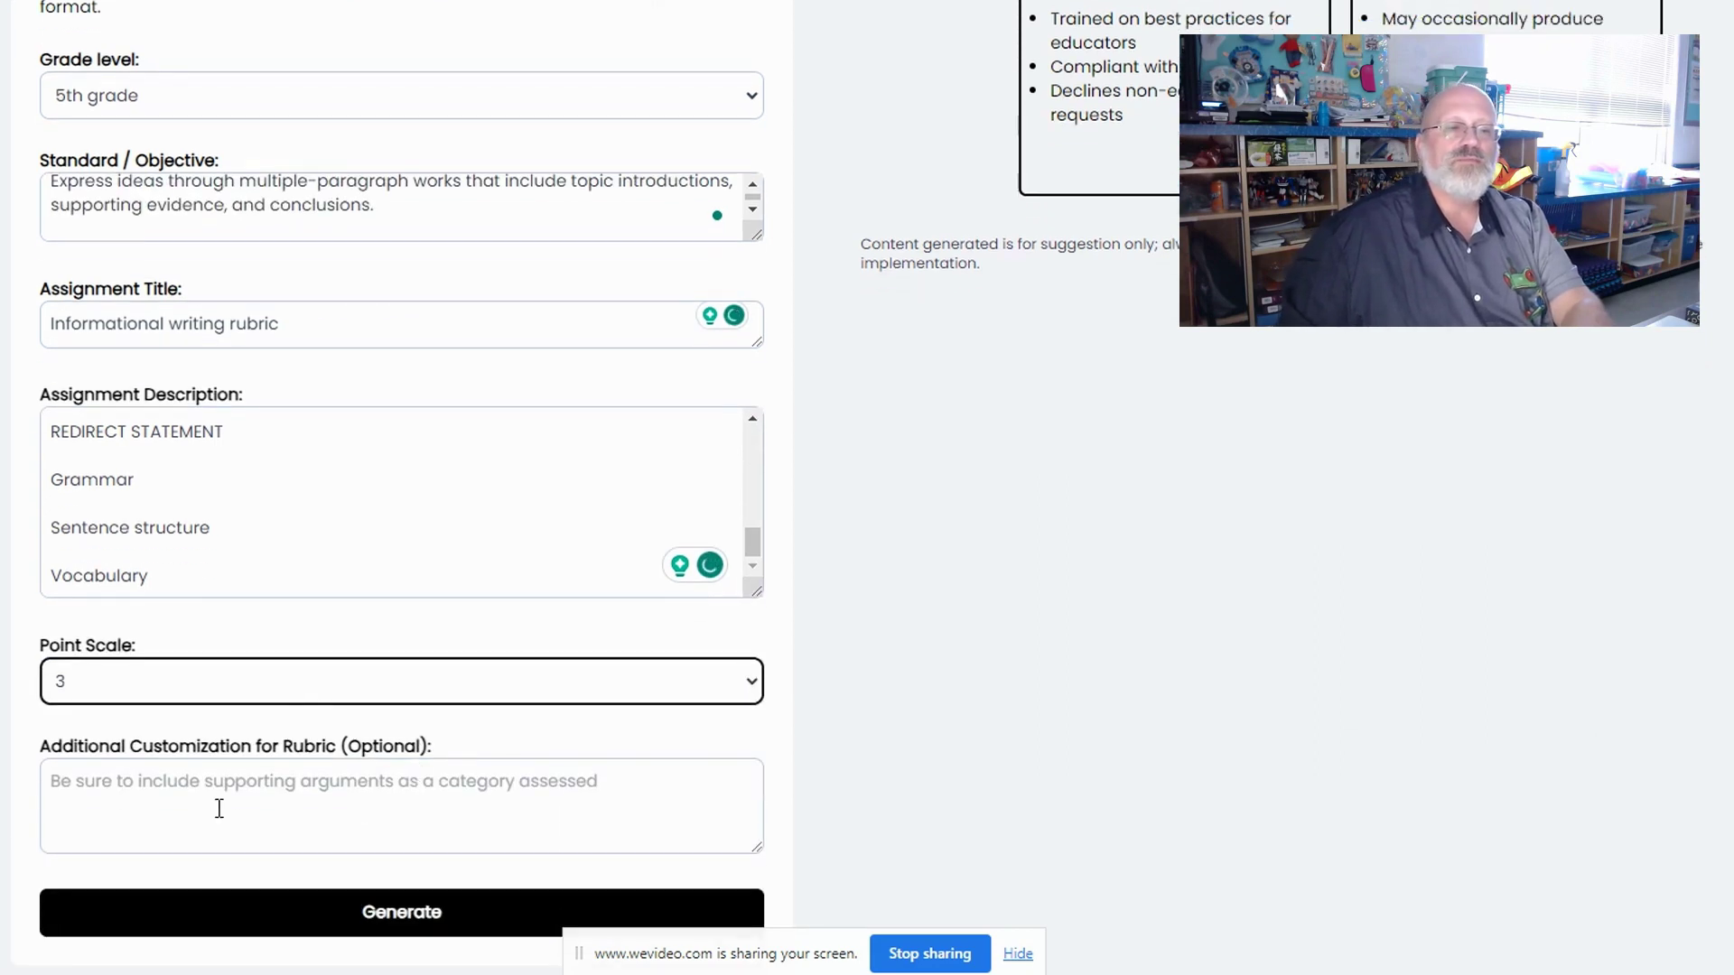
click(289, 684)
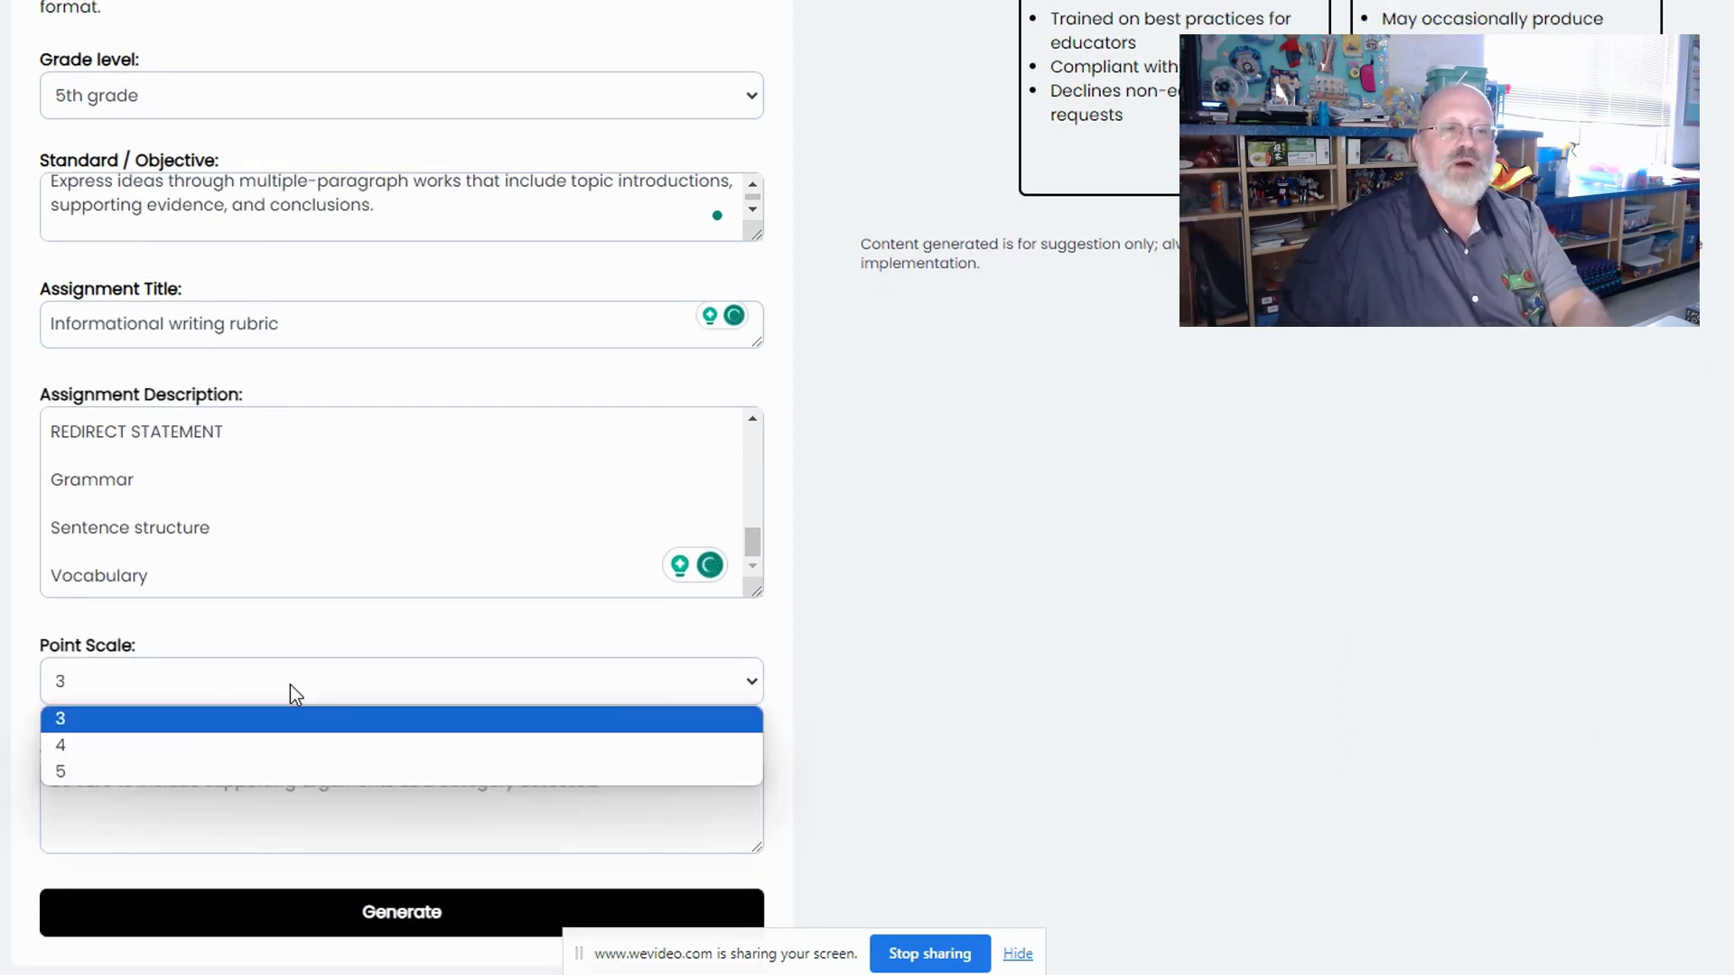
click(142, 767)
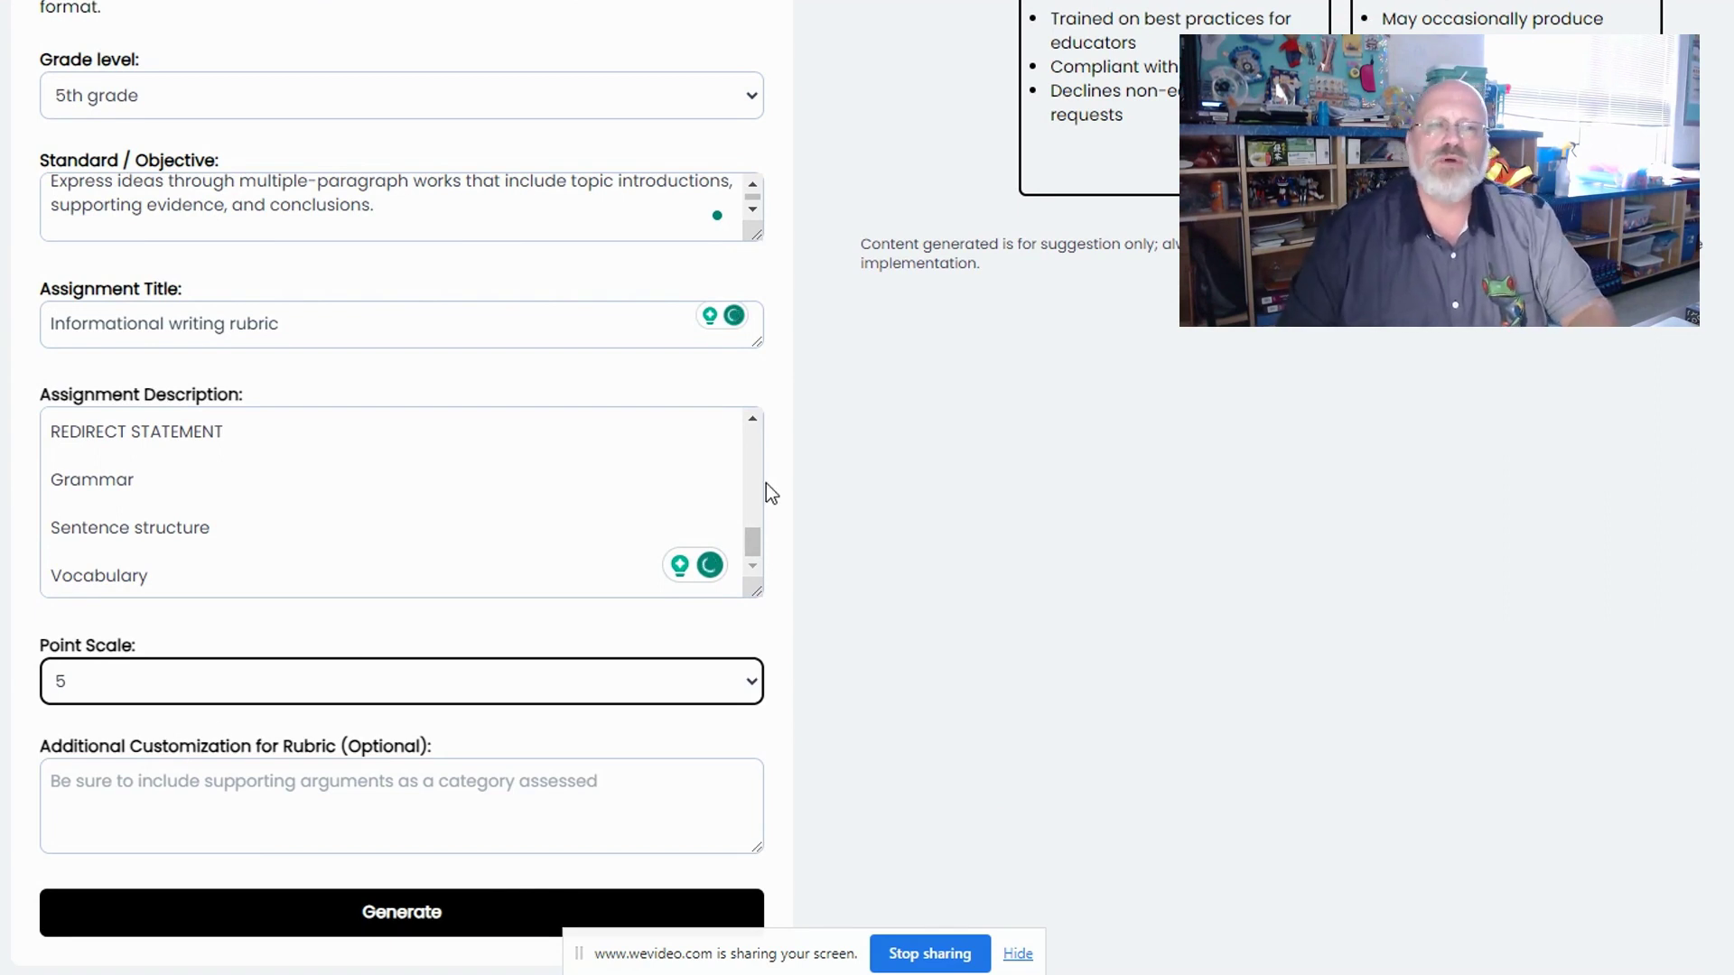
click(71, 787)
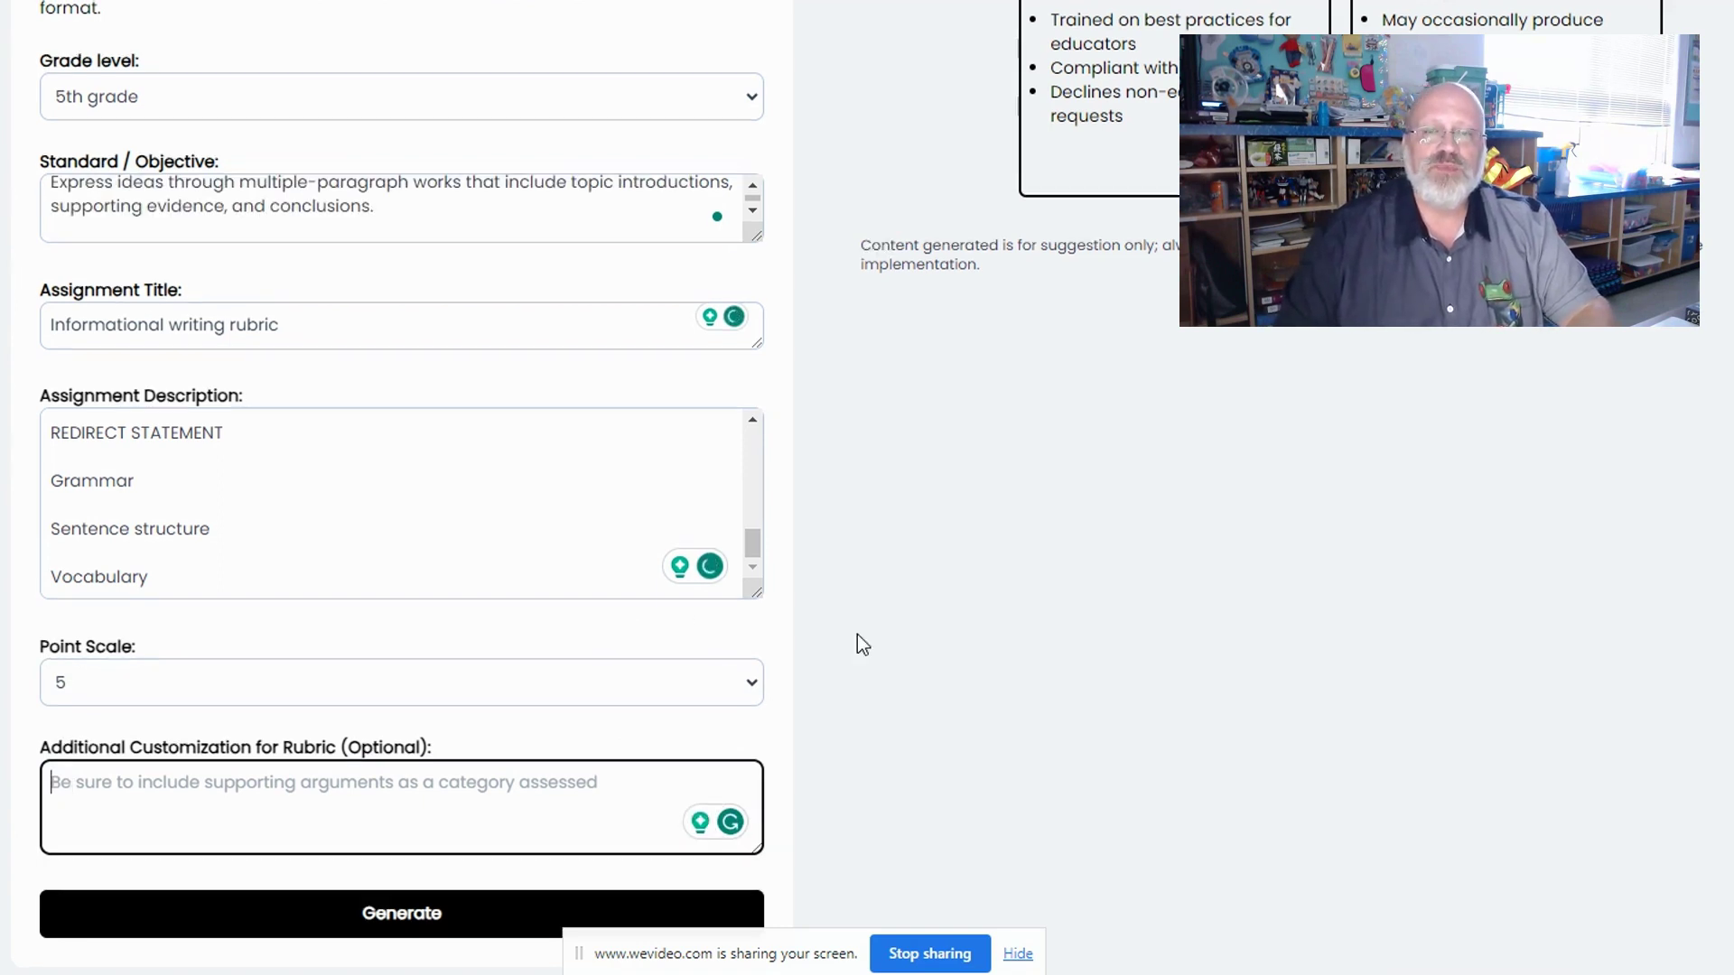
scroll(860, 643, up, 2)
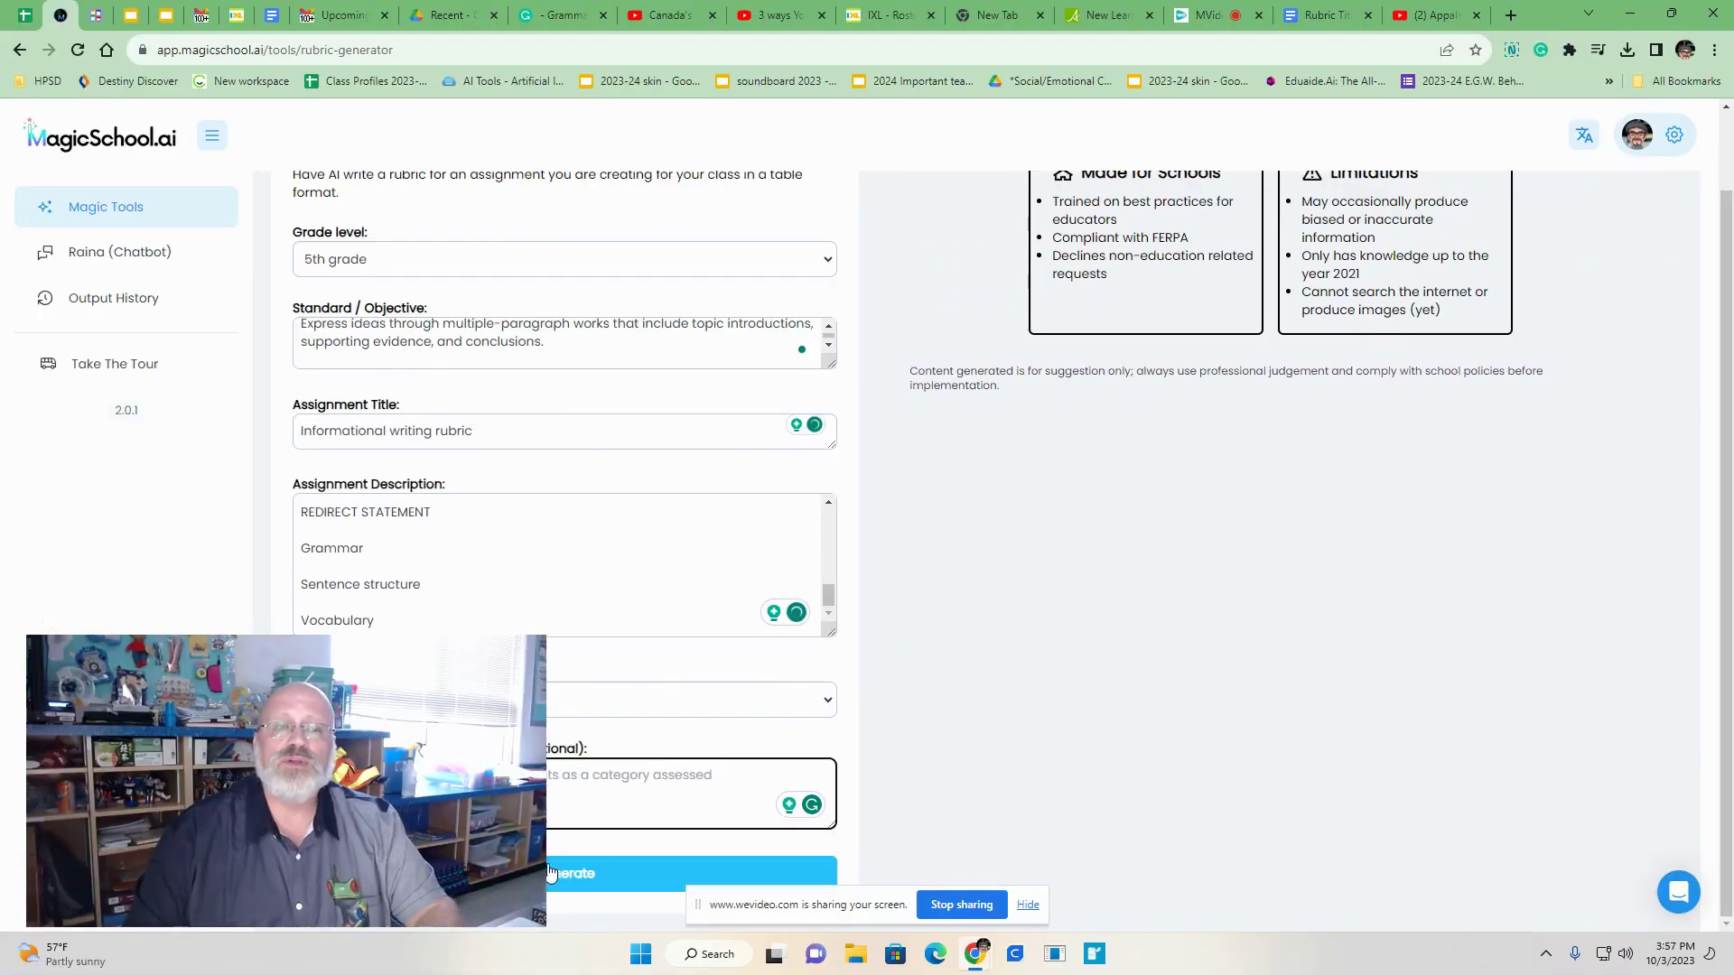
click(553, 874)
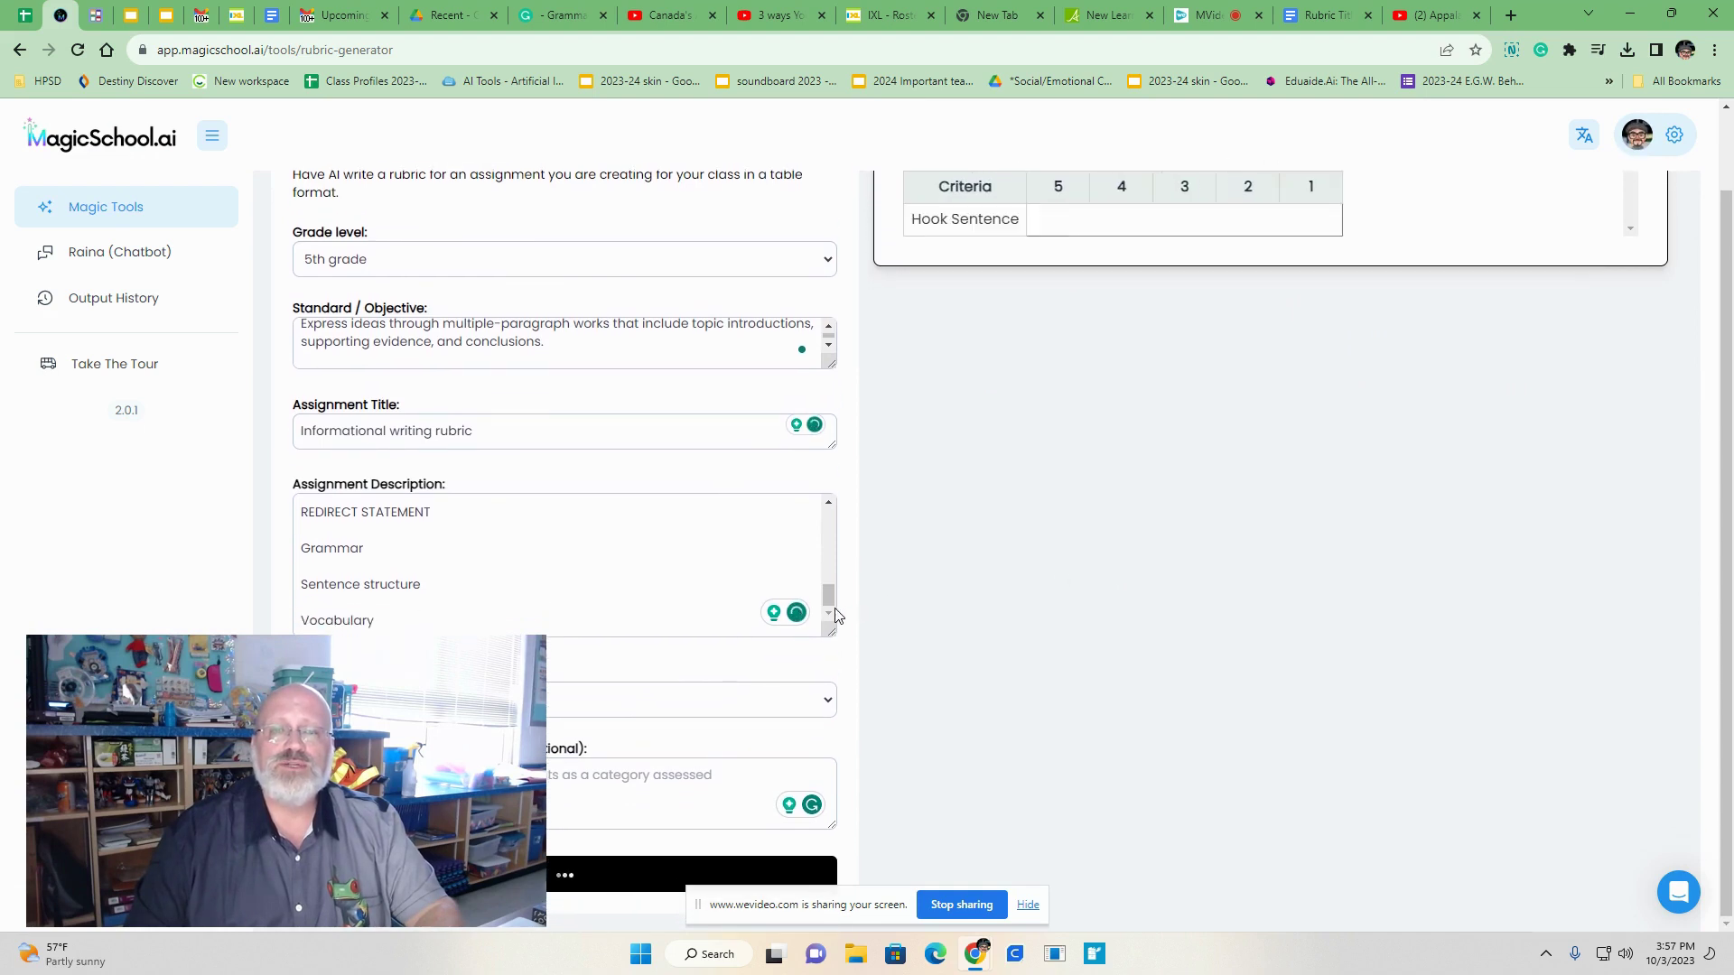
- Scroll through the generating rubric table from Hook Sentence down to the Vocabulary row
scroll(837, 612, up, 3)
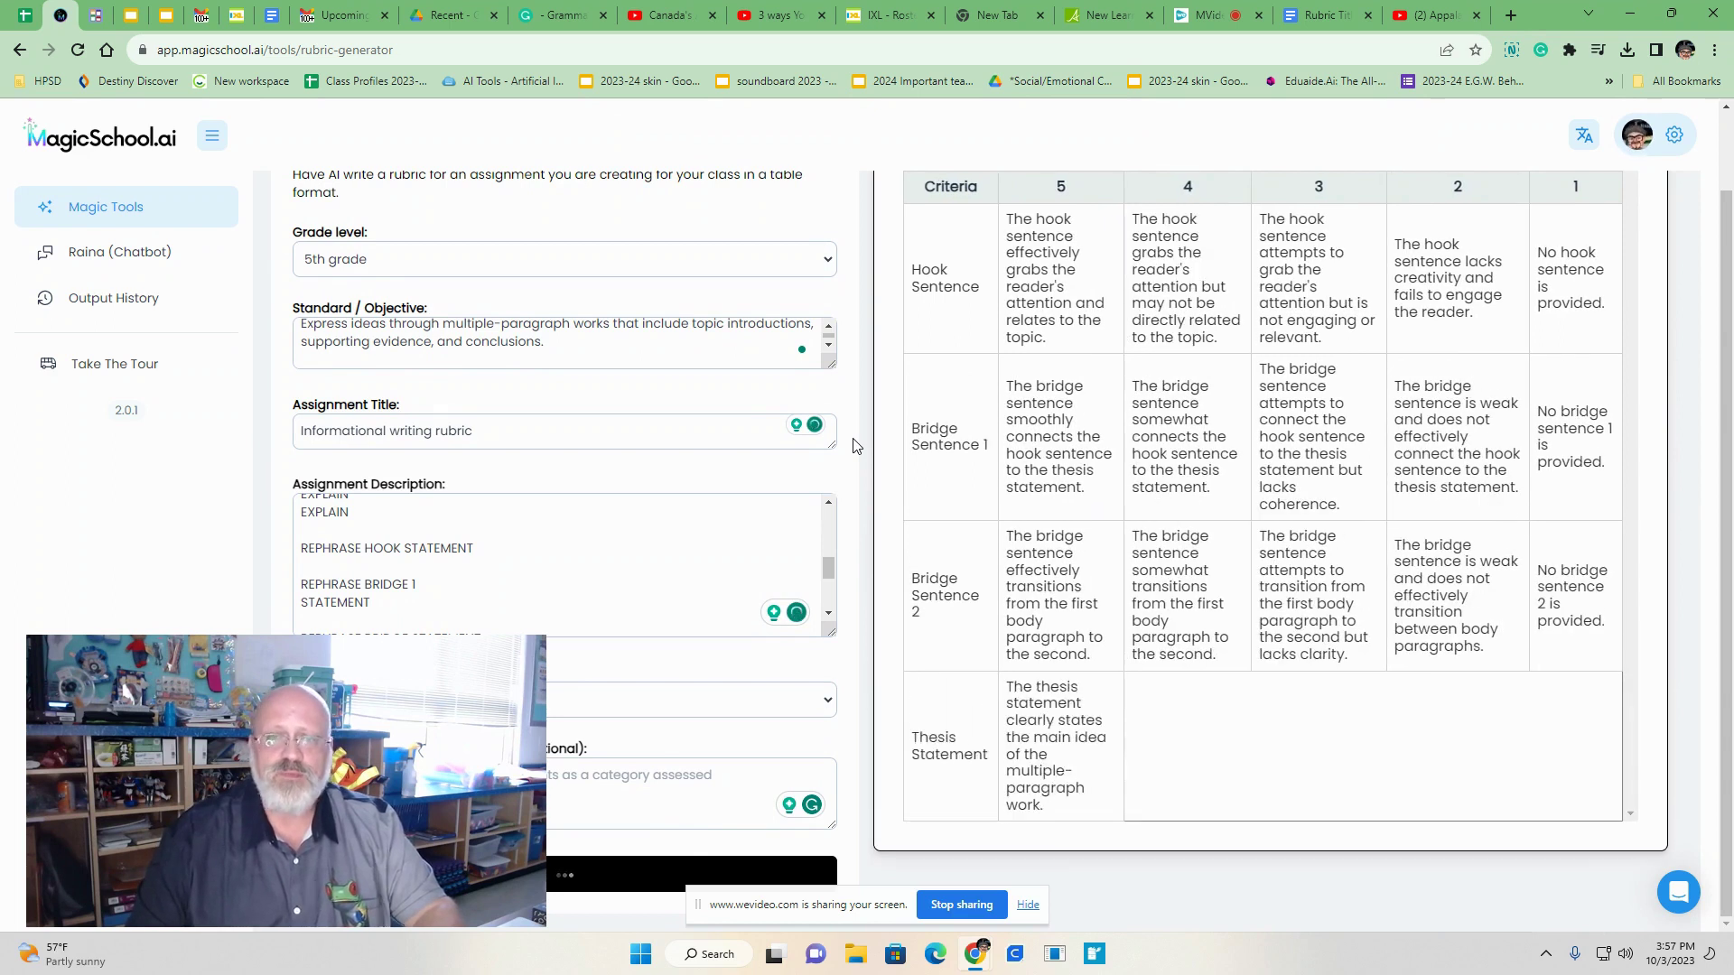
scroll(855, 445, down, 1)
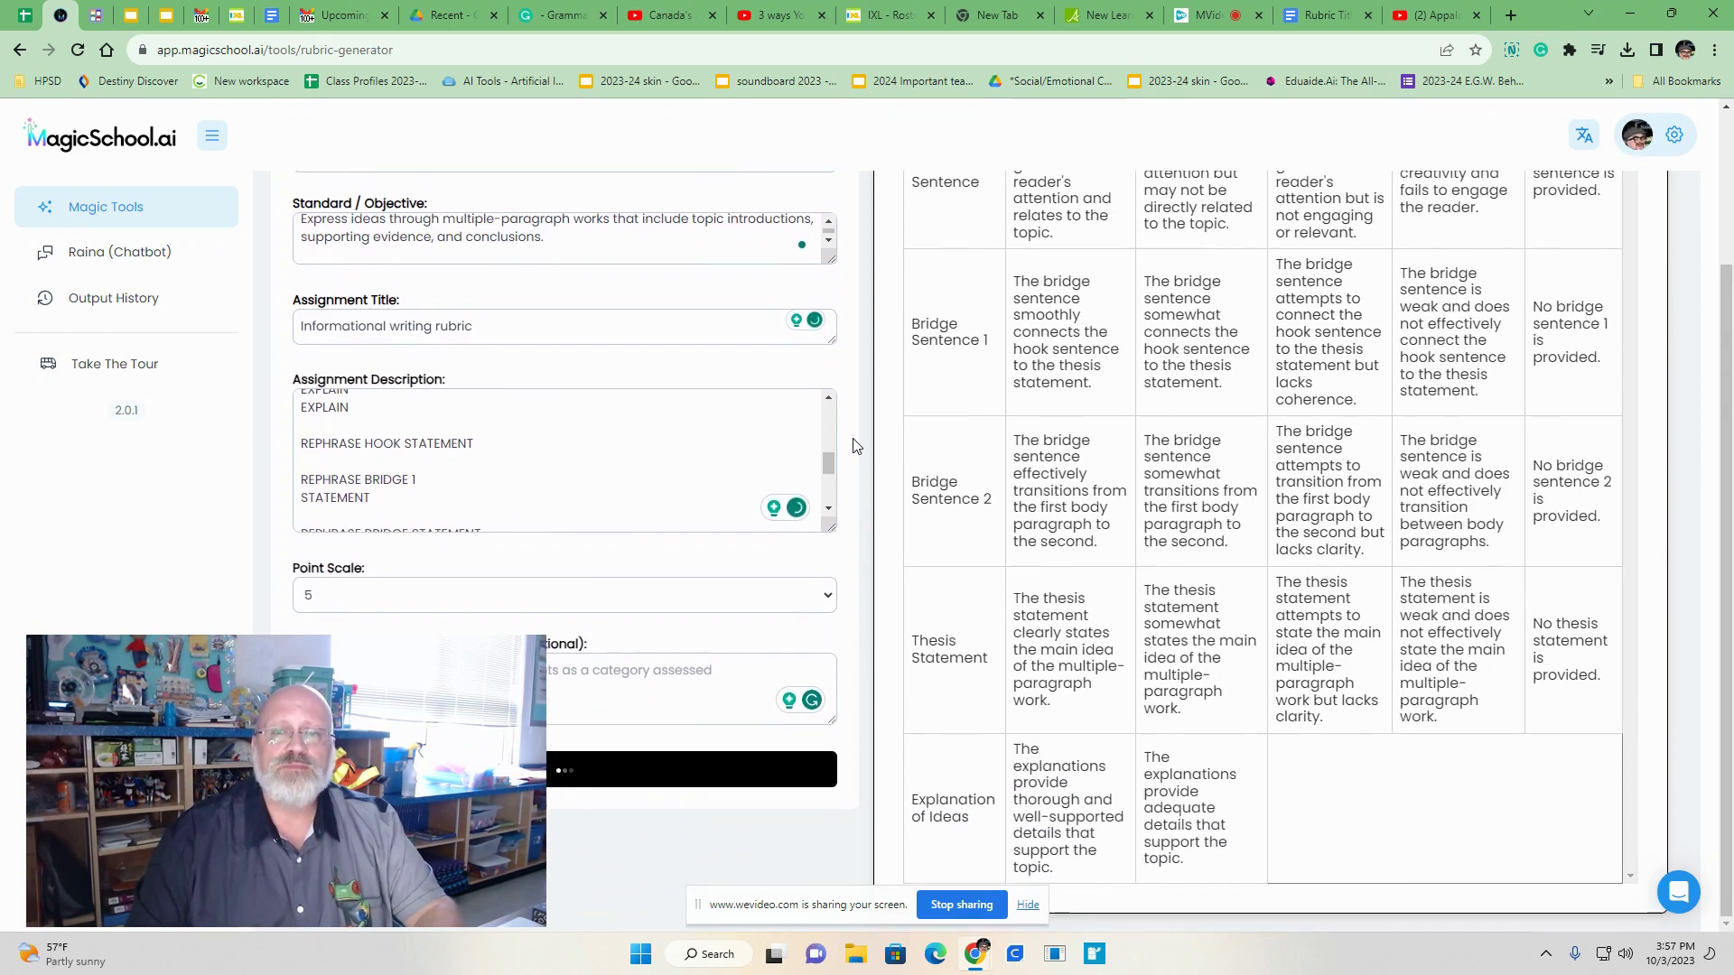
scroll(856, 445, down, 2)
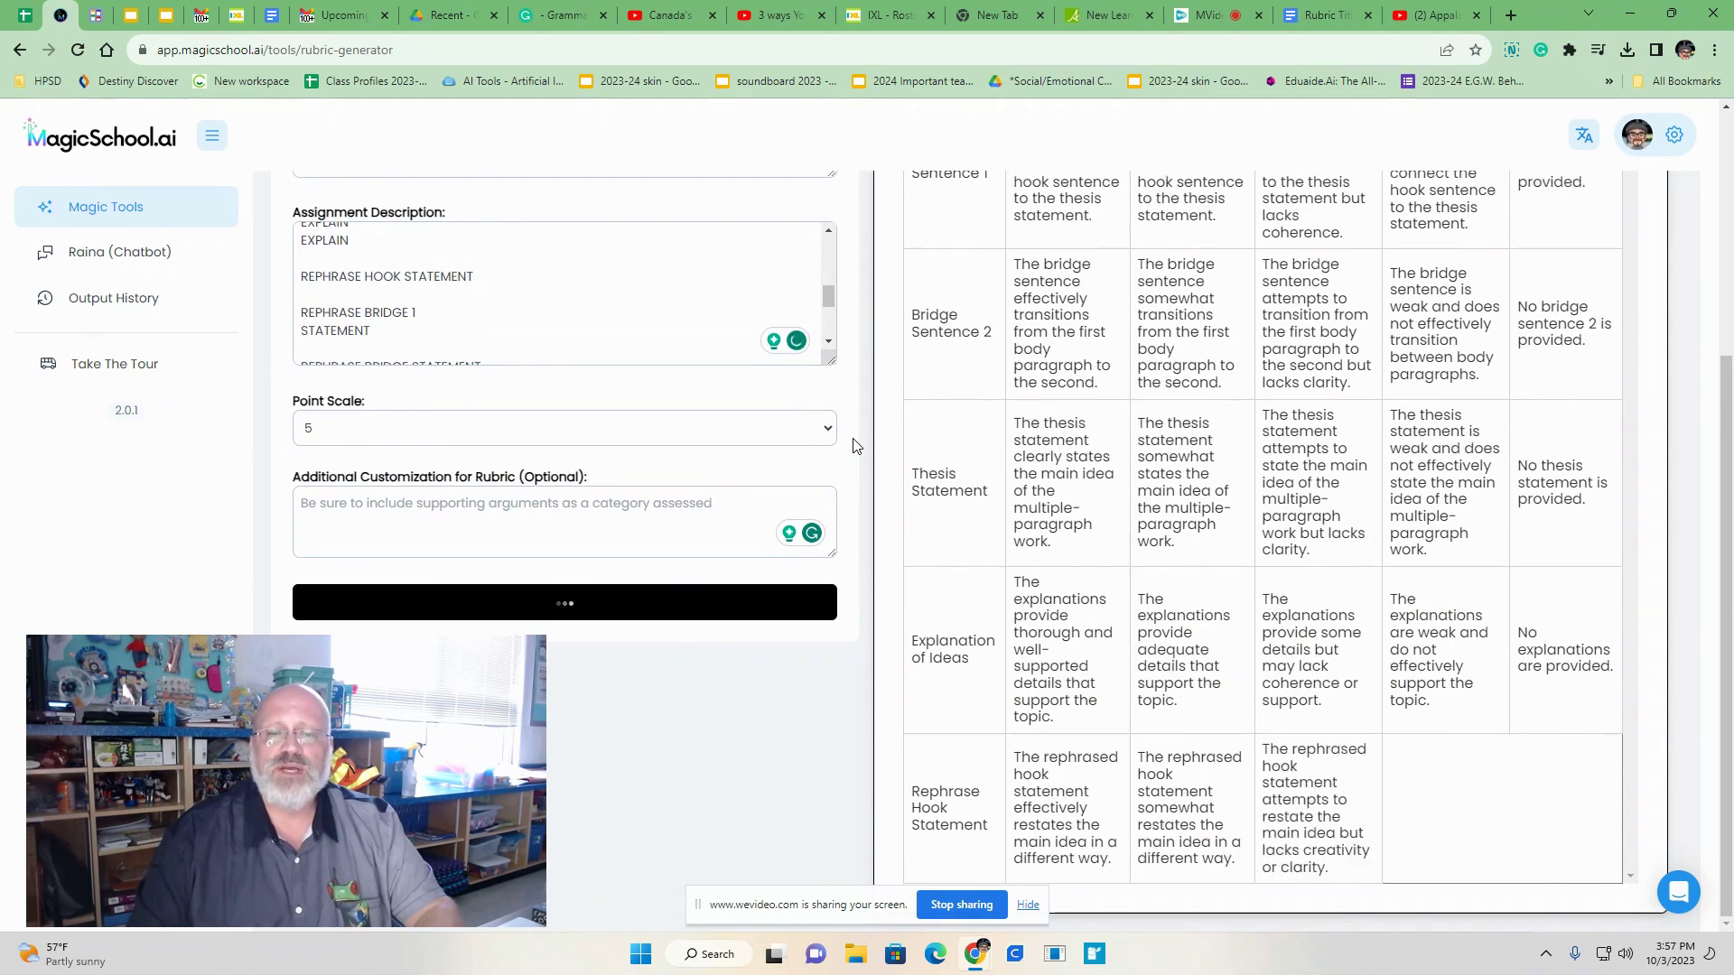
scroll(856, 445, down, 2)
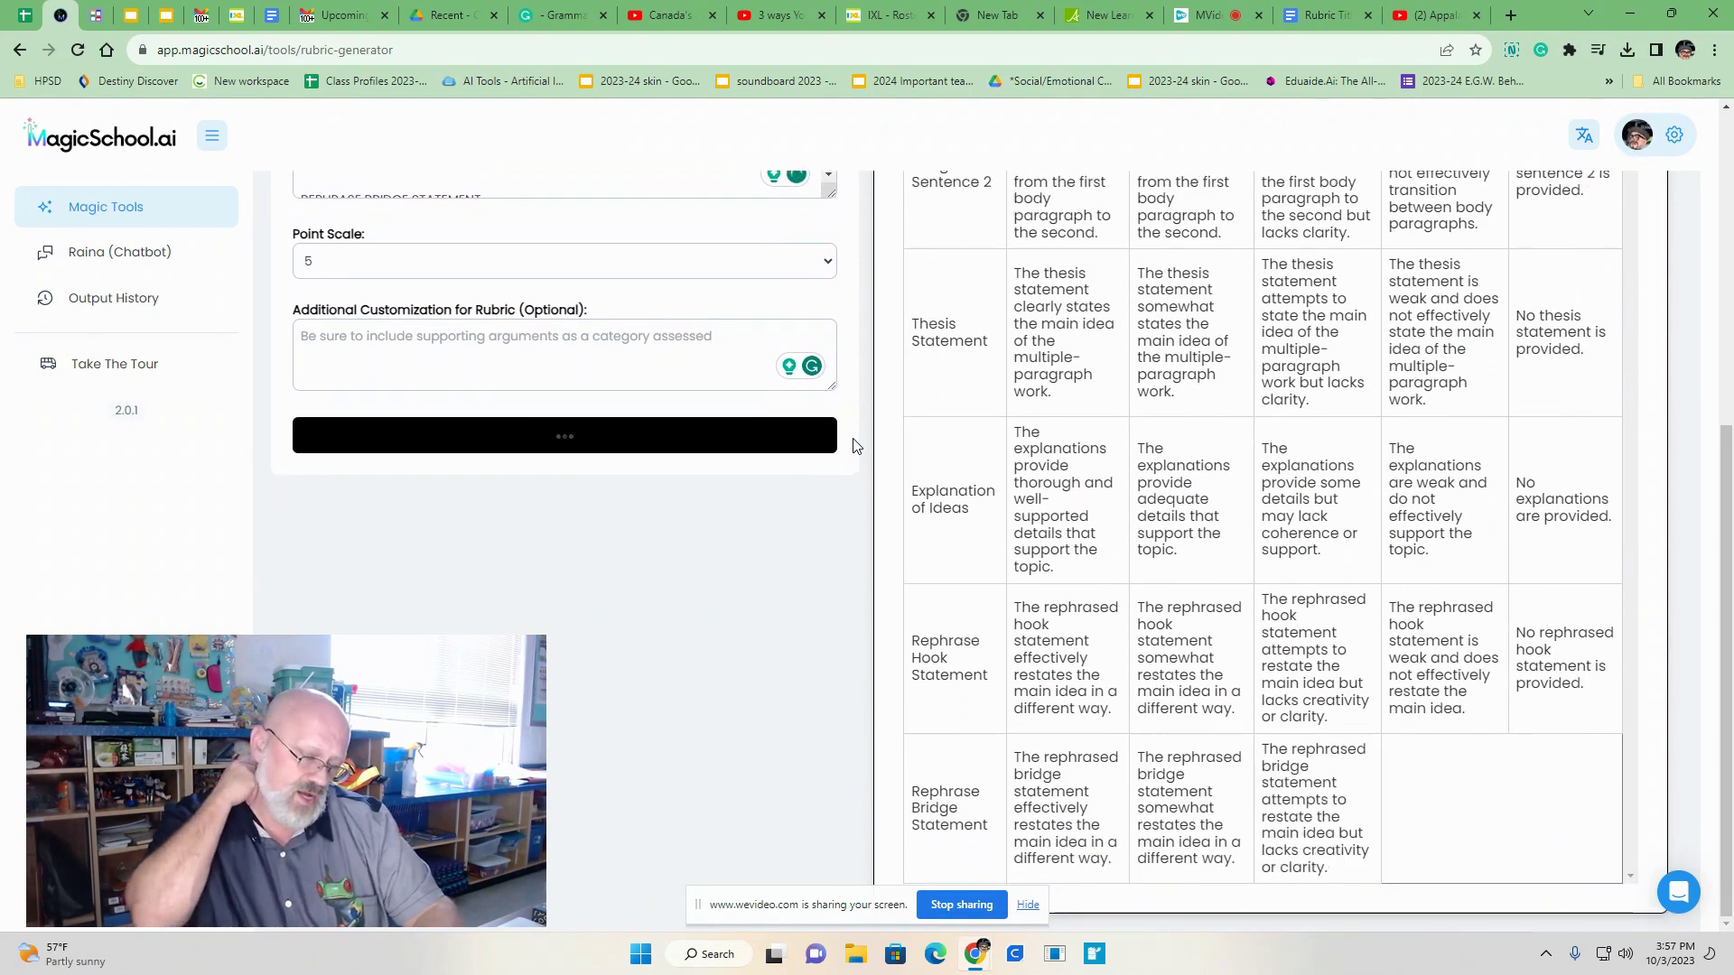
scroll(856, 445, down, 2)
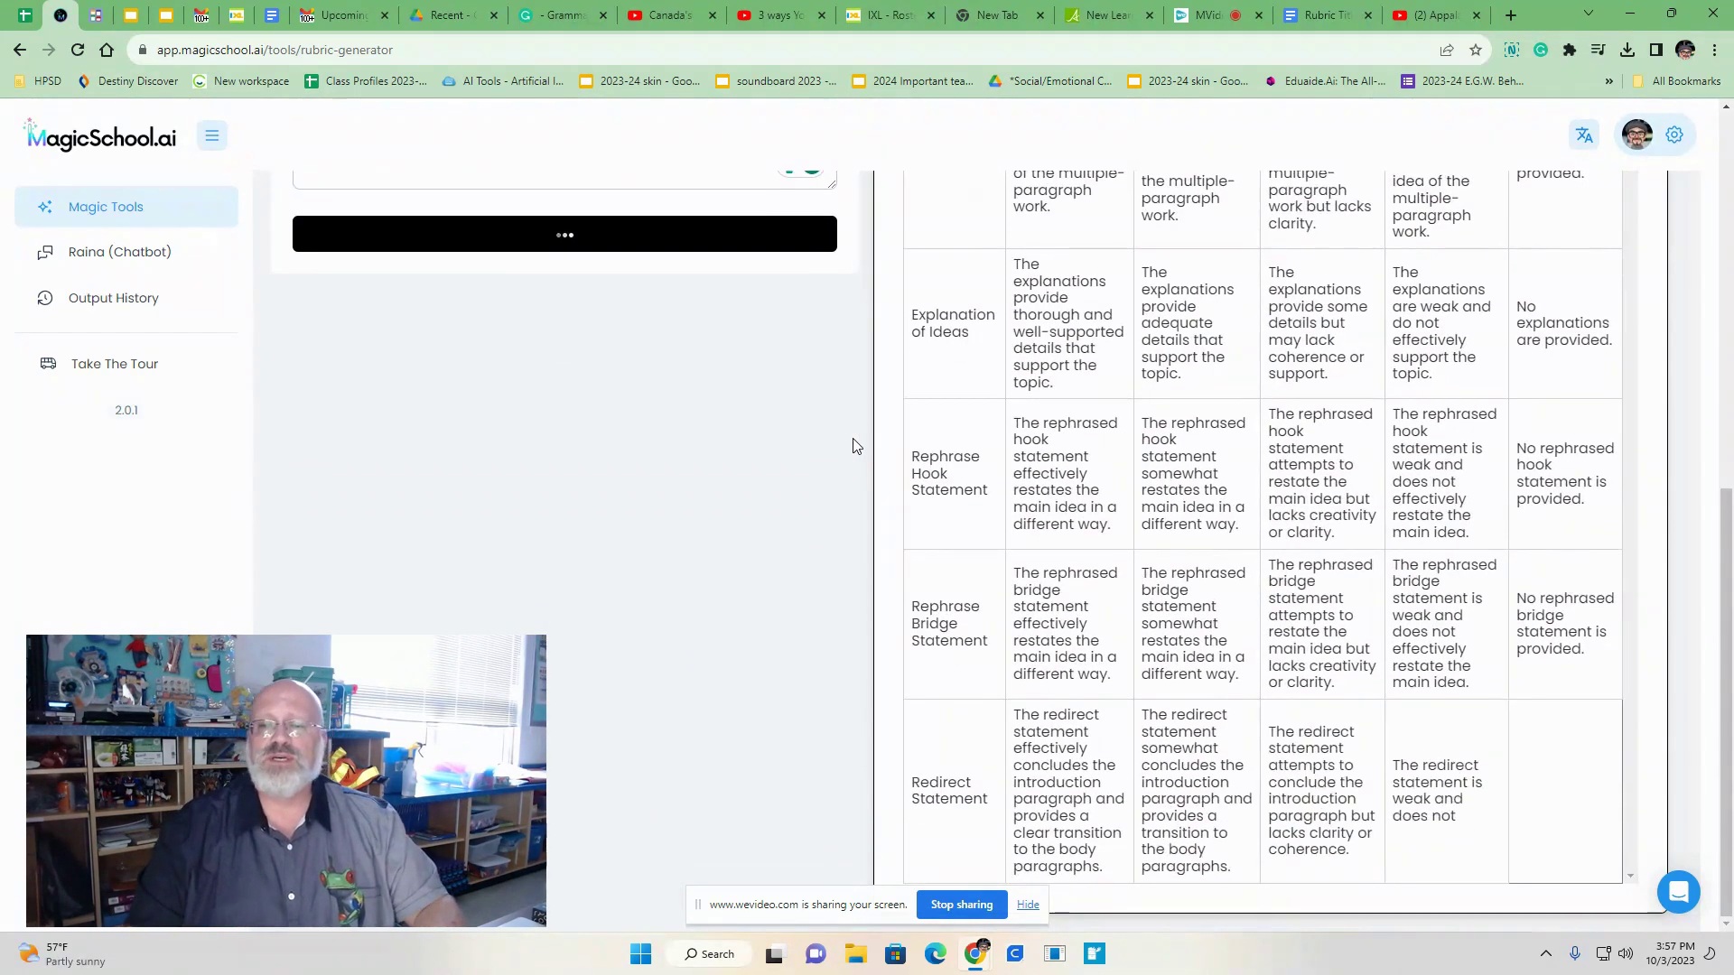
scroll(856, 445, down, 2)
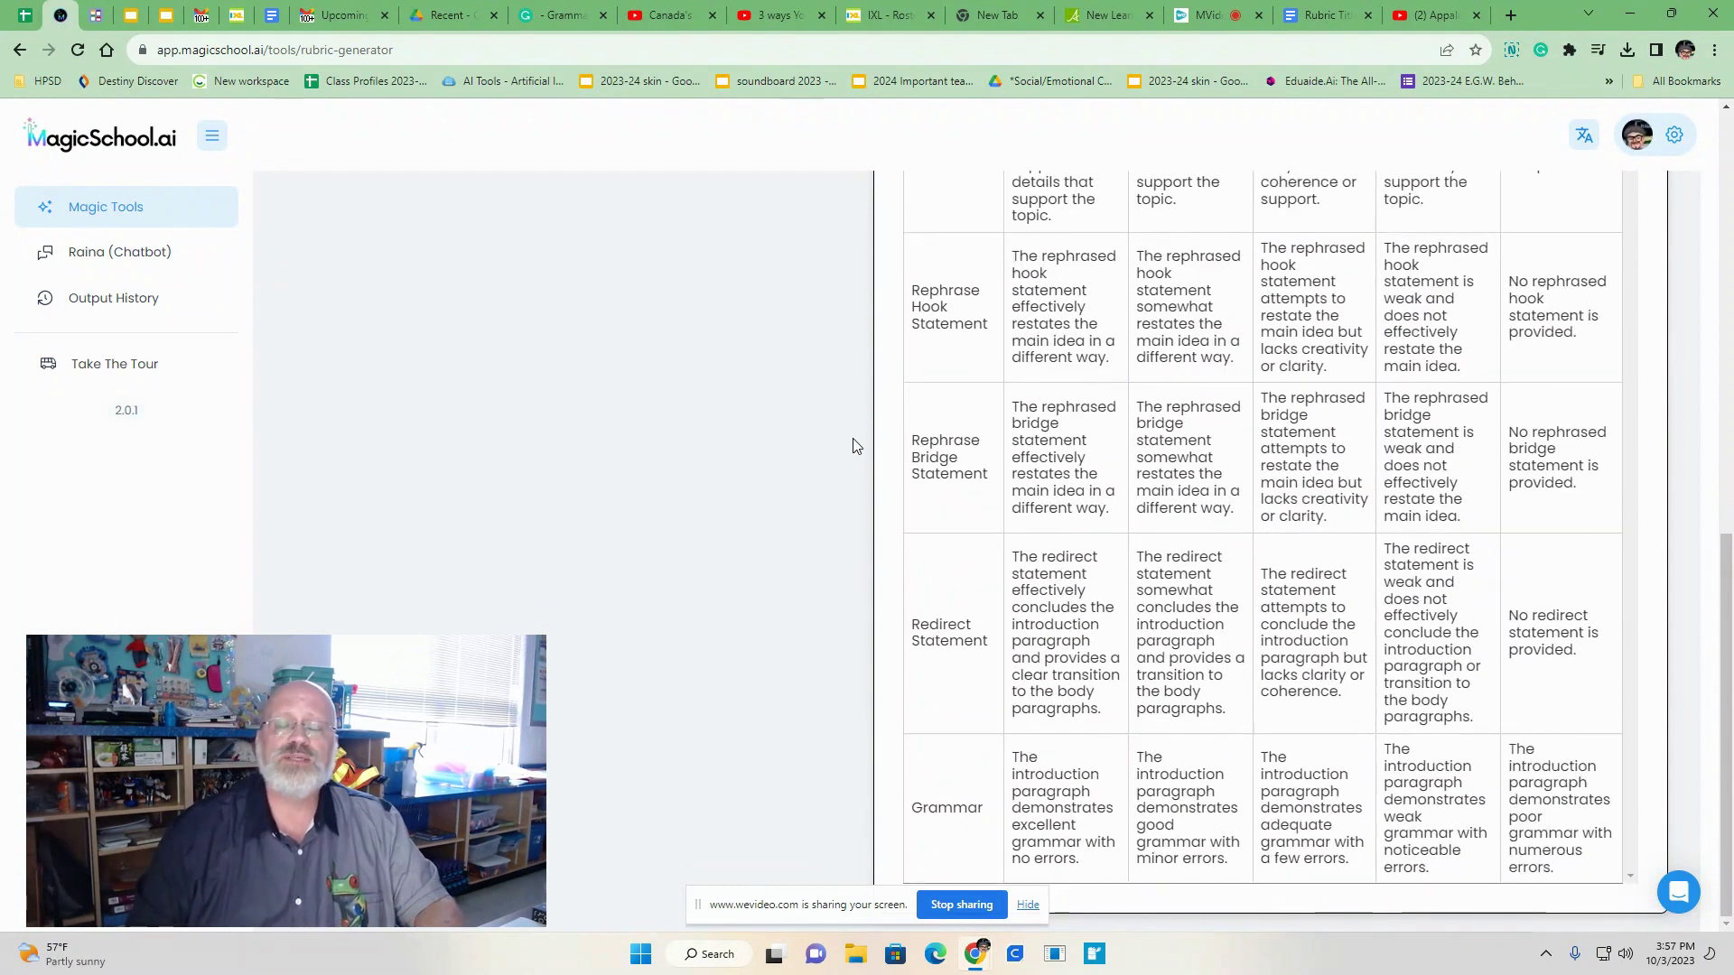
scroll(856, 445, down, 2)
scroll(856, 445, down, 2)
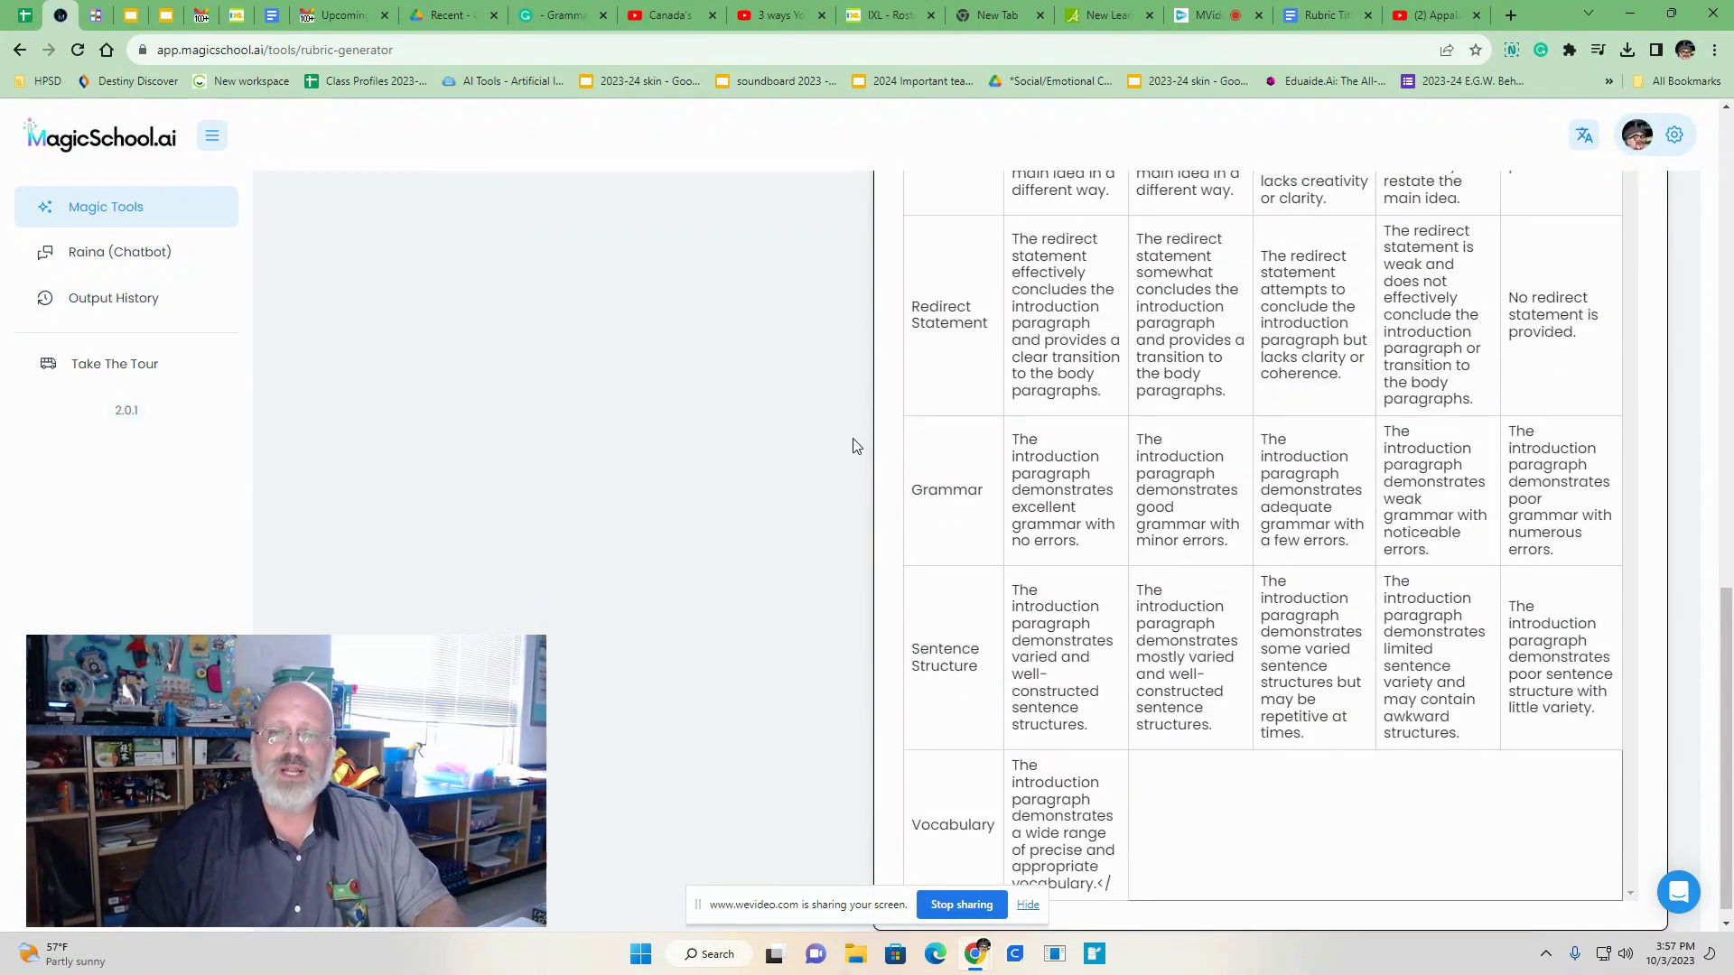
scroll(856, 445, down, 2)
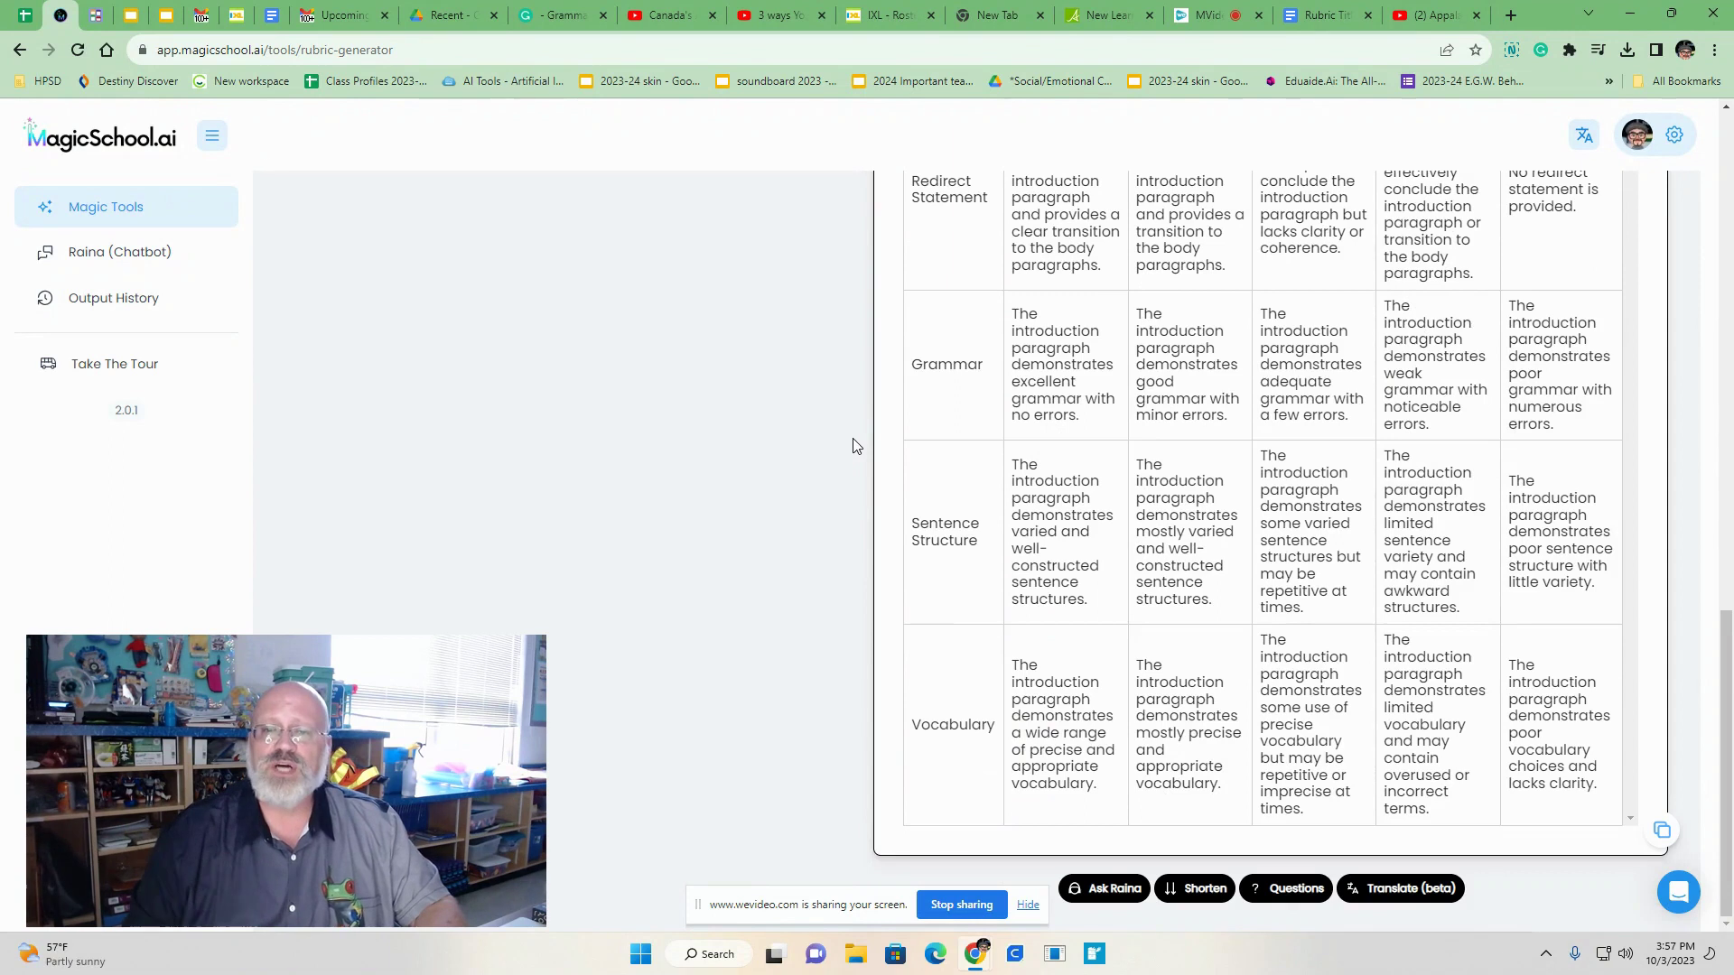
scroll(1168, 496, up, 10)
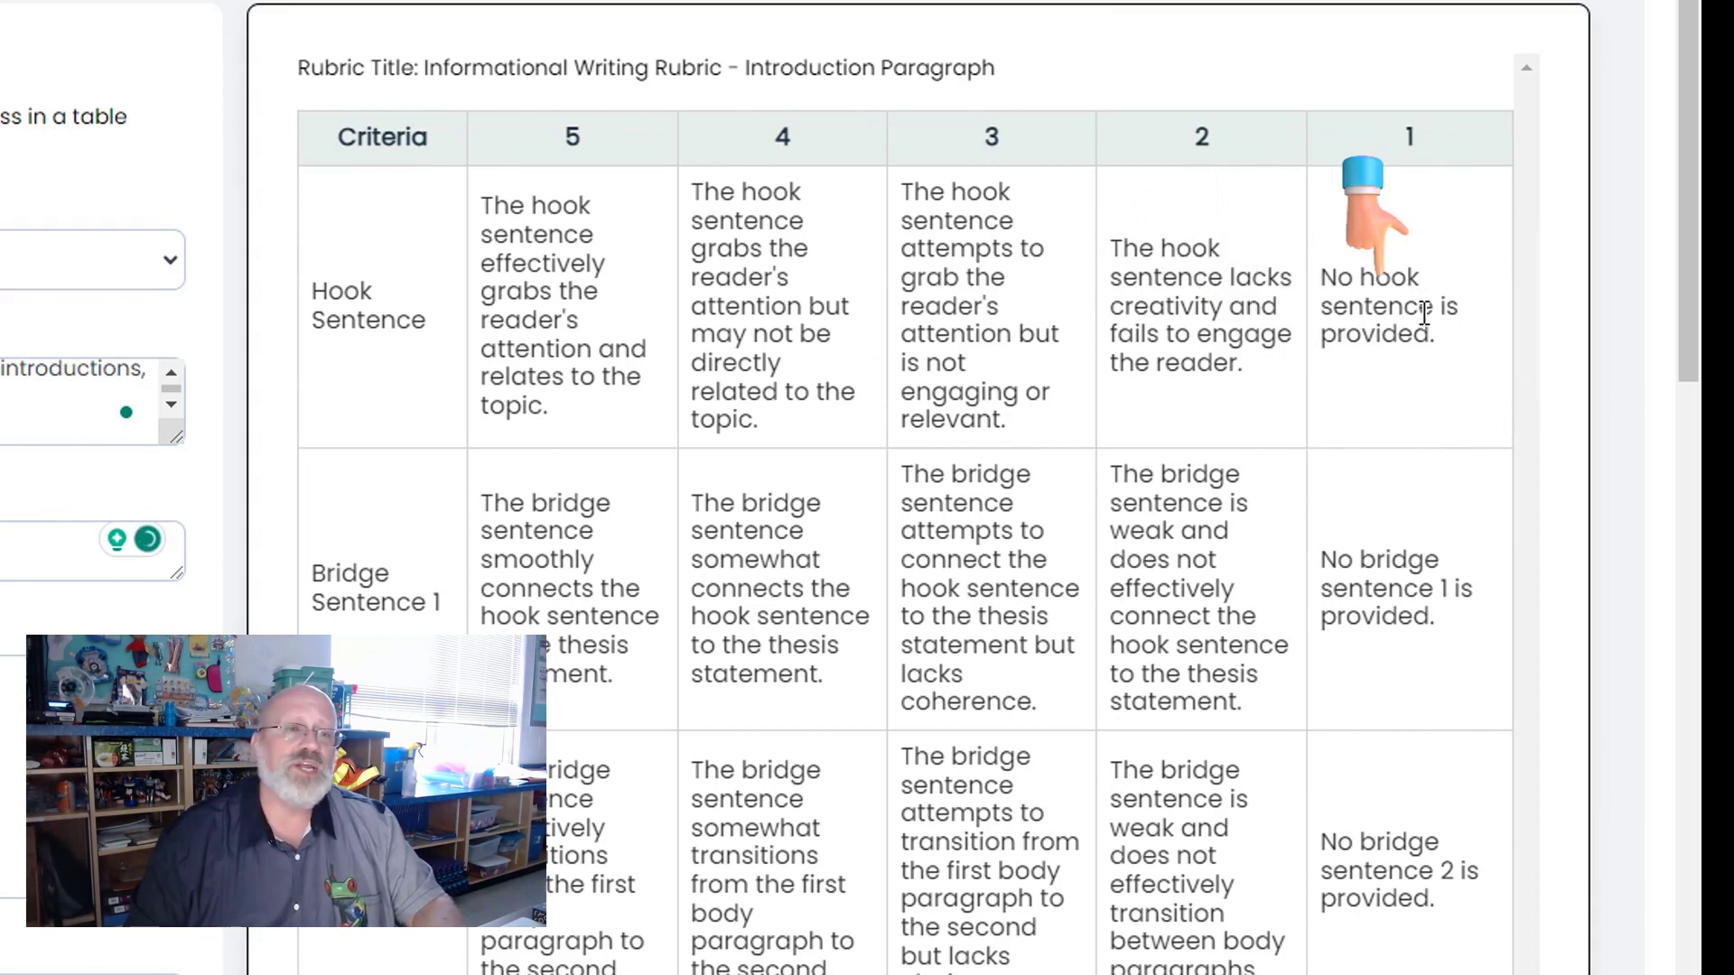
- Copy the informational writing rubric table, ending with the Vocabulary row, to the clipboard
scroll(632, 528, down, 15)
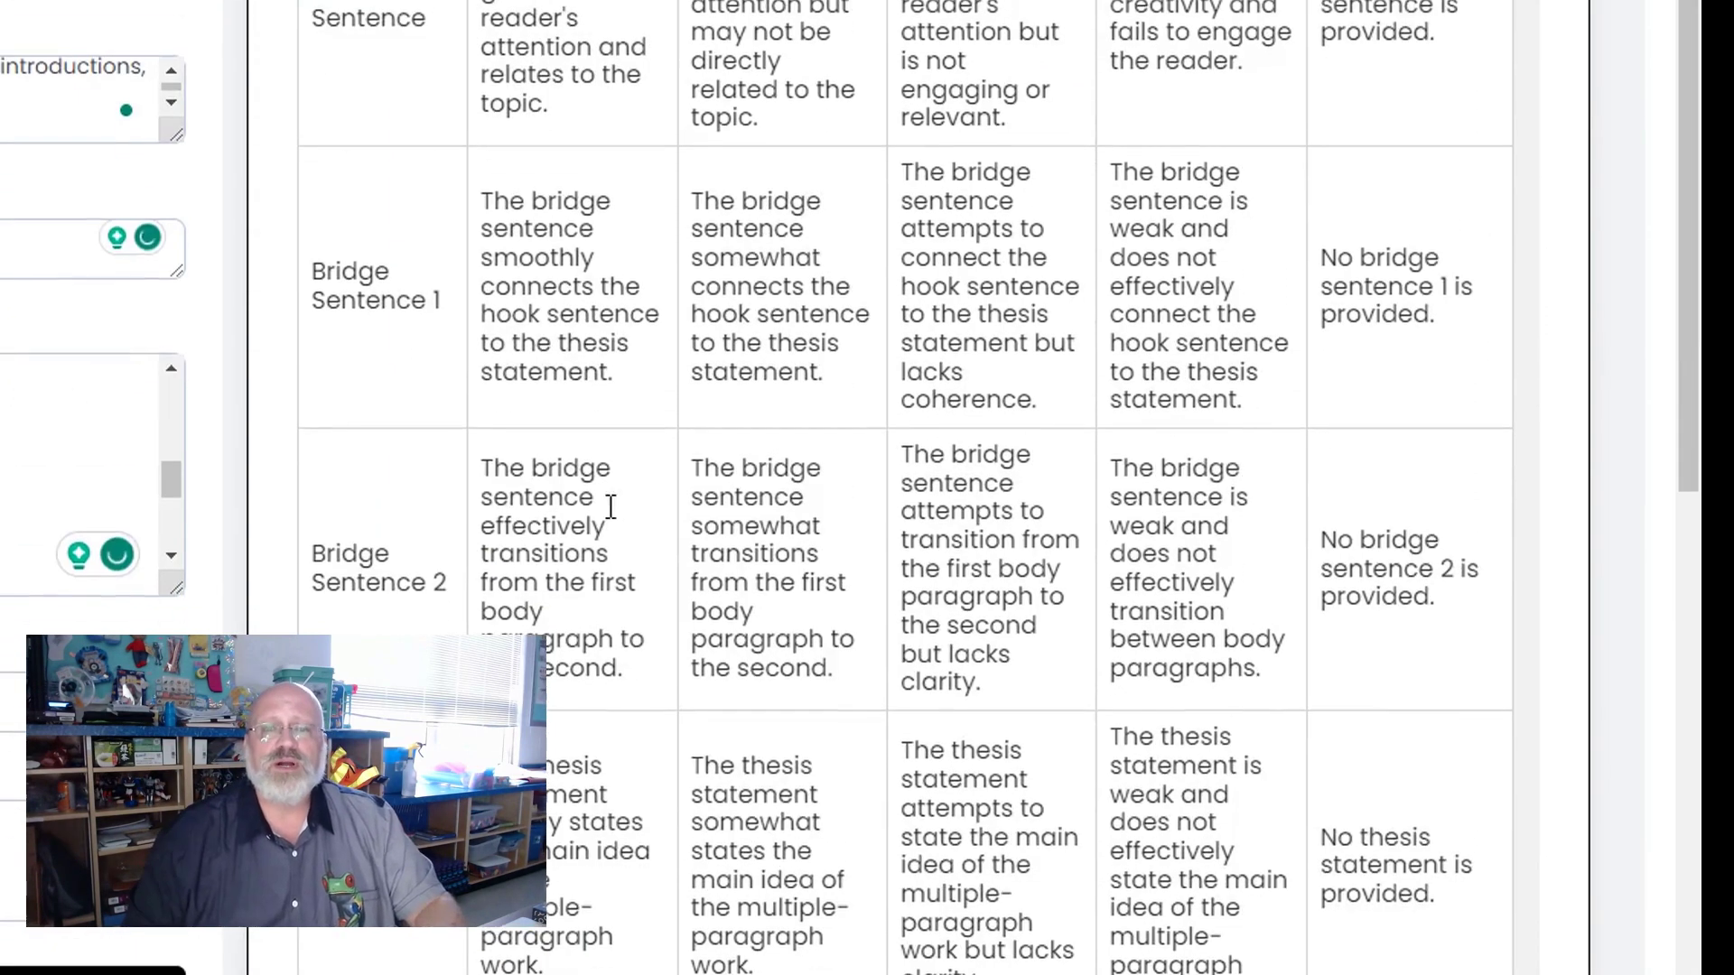
scroll(630, 517, down, 5)
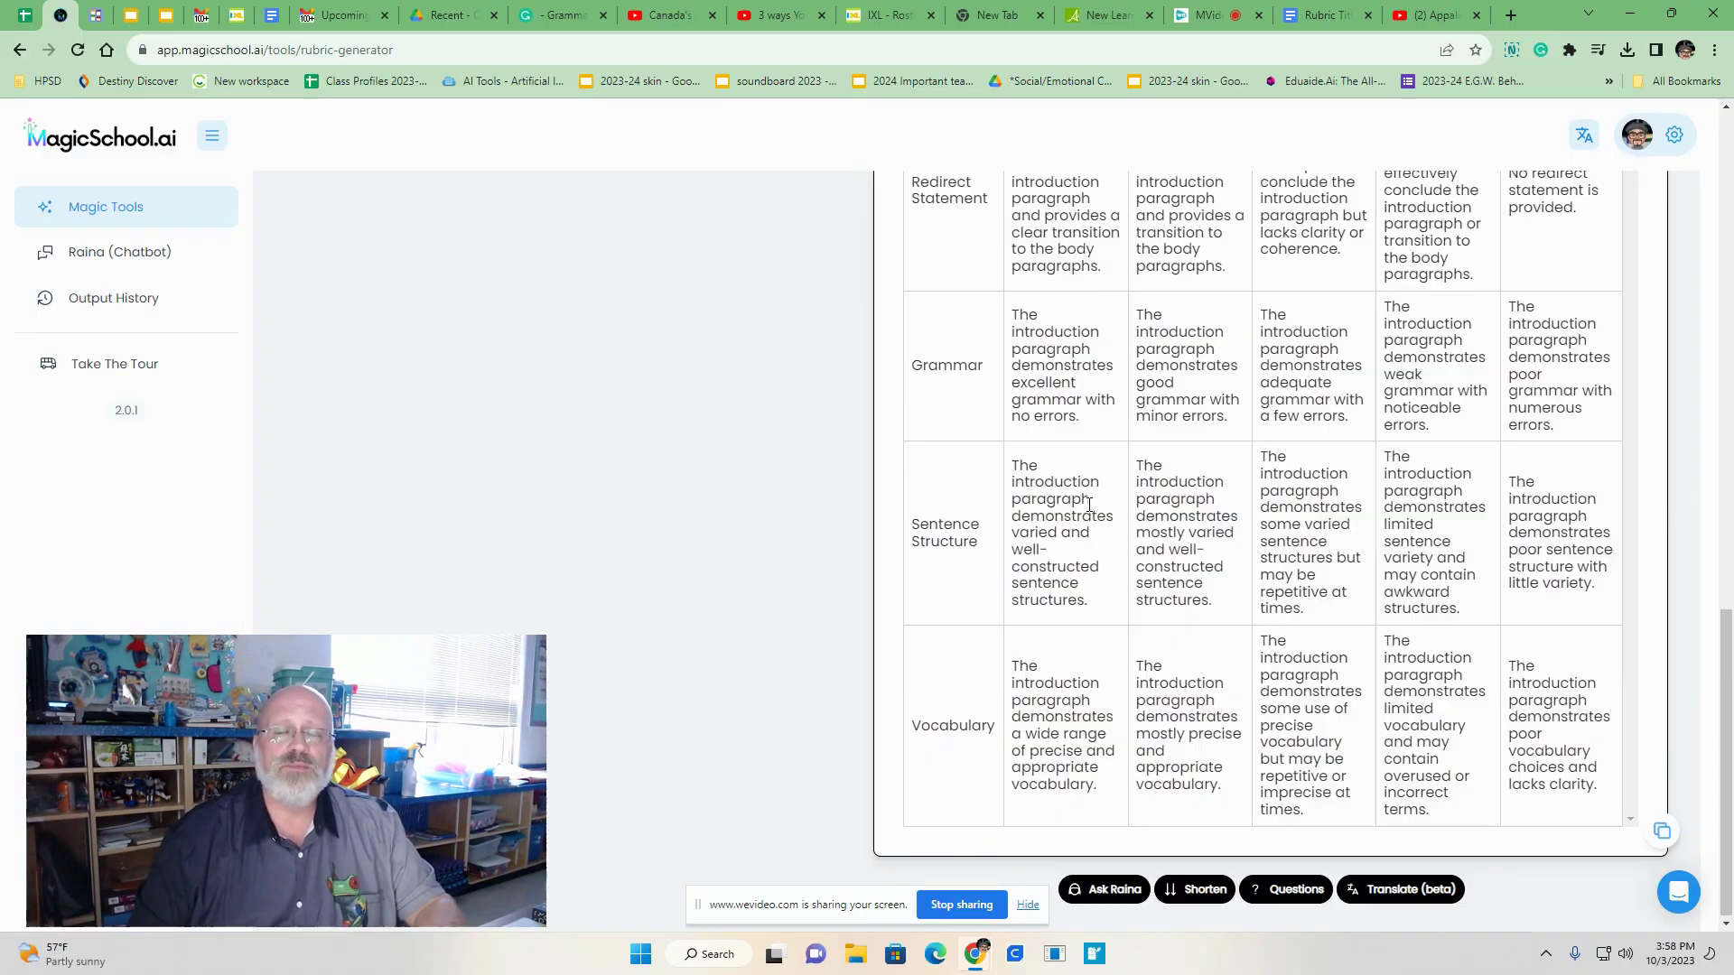
click(1660, 832)
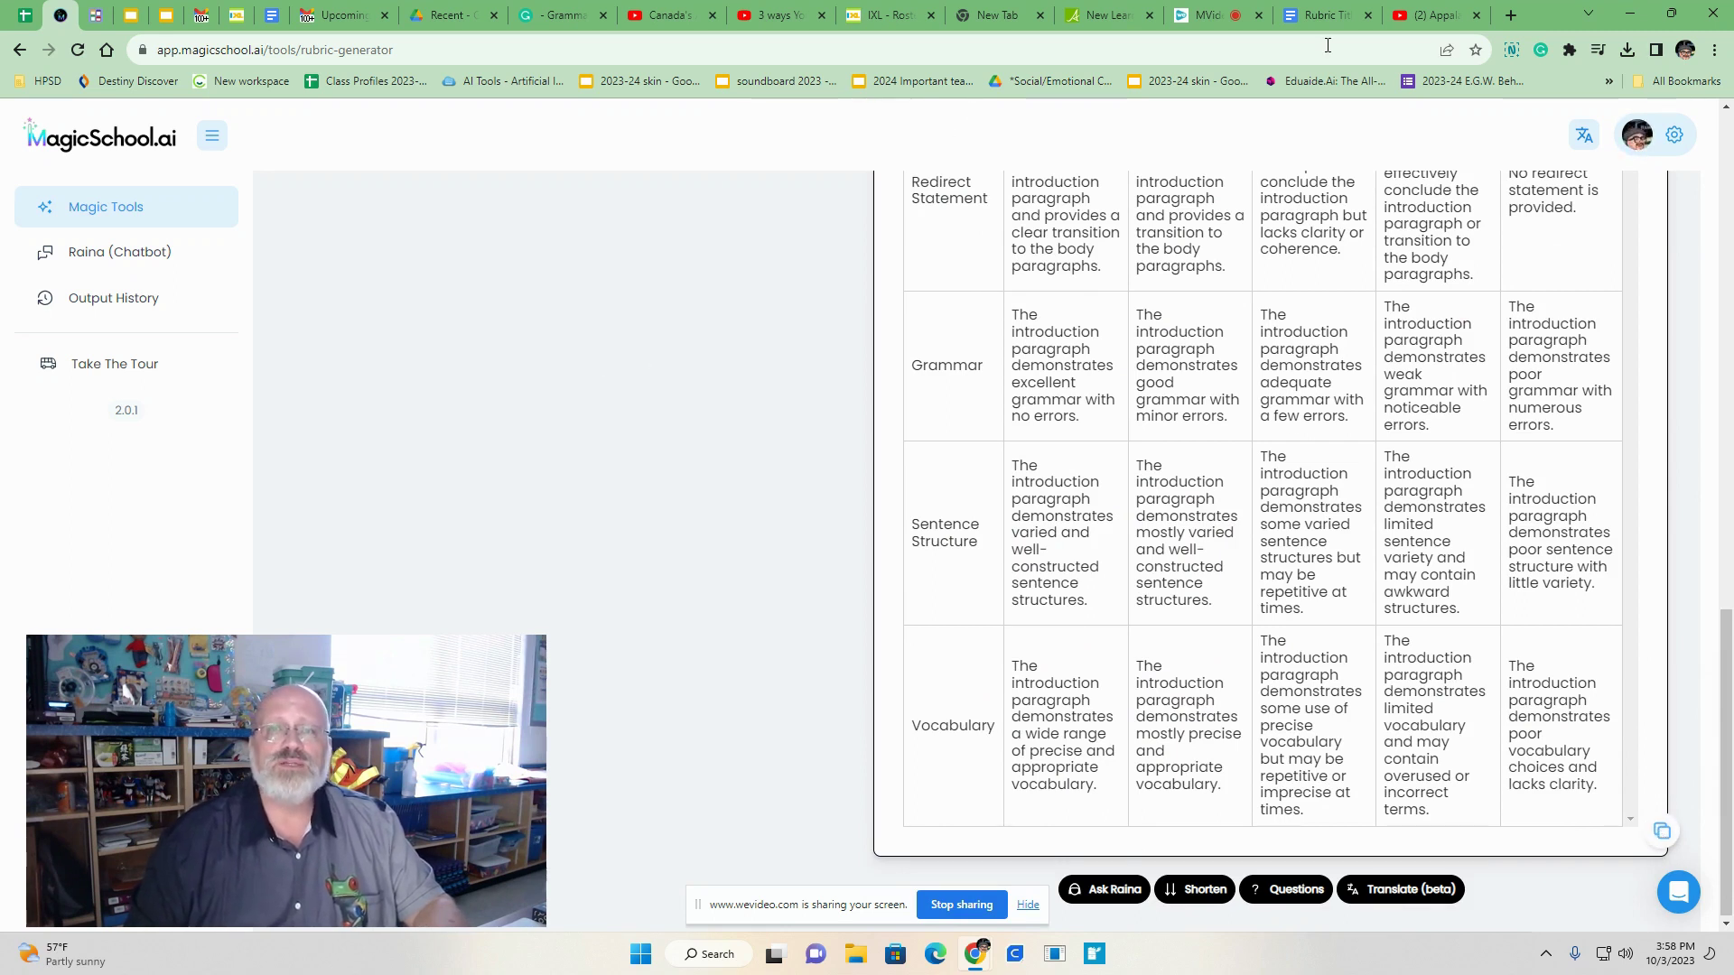
- In the Google Doc, add three blank lines below the pasted rubric table
click(1300, 18)
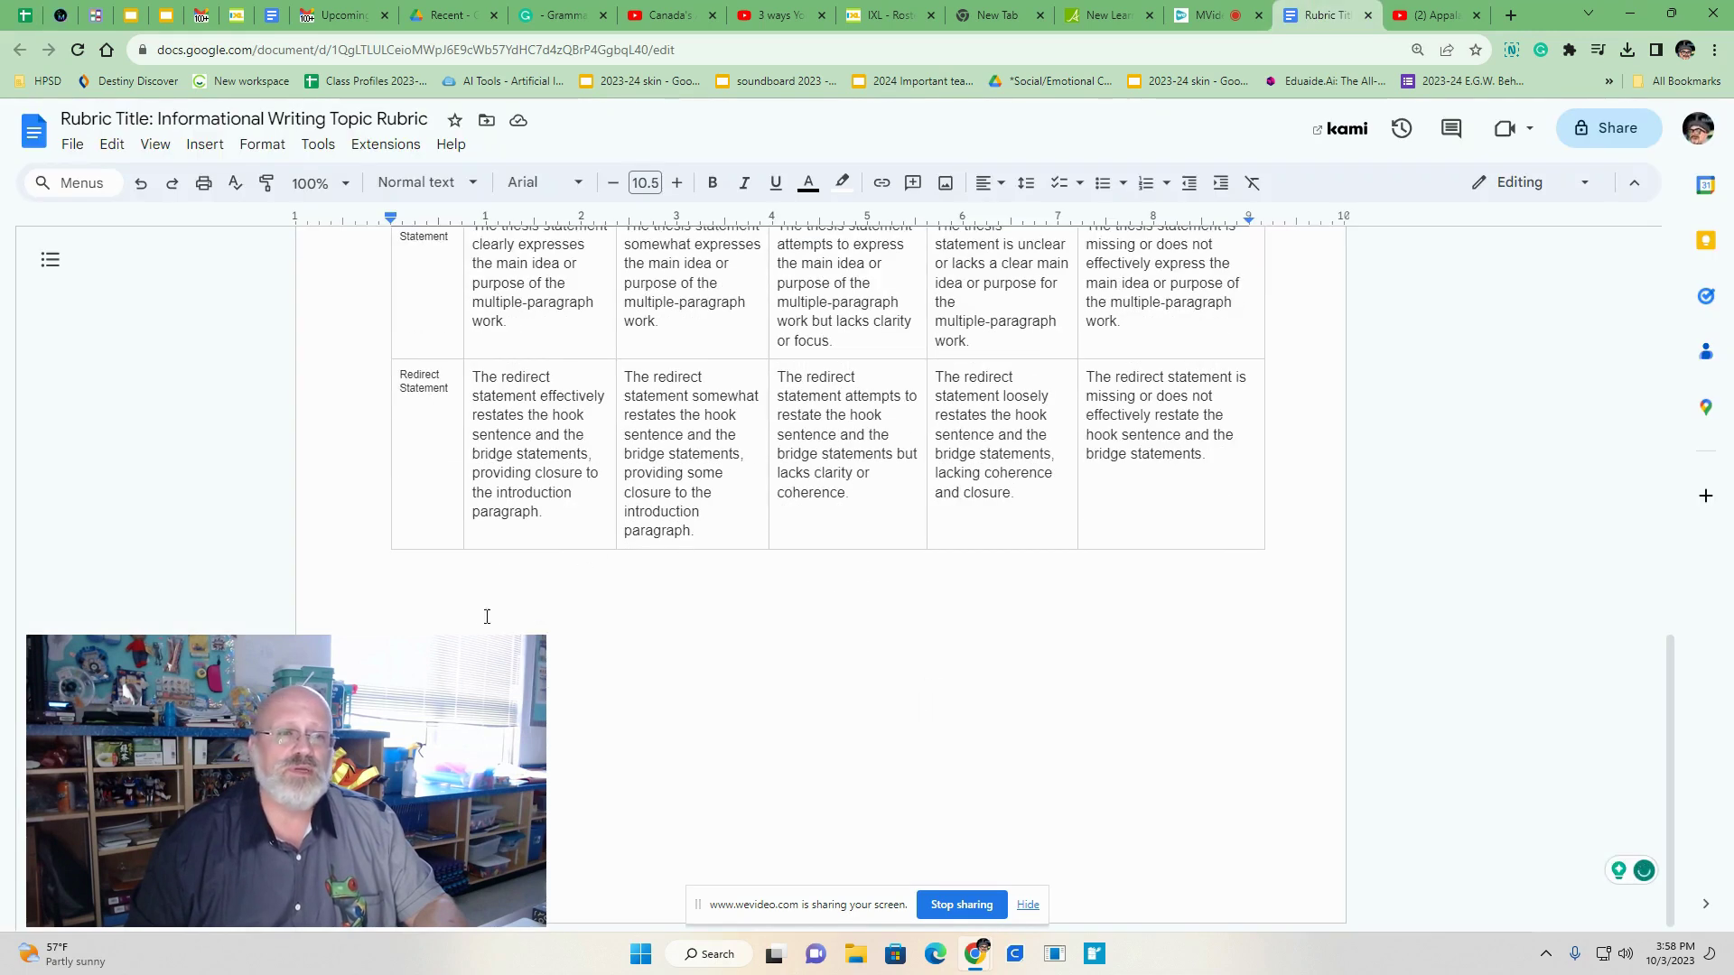
click(441, 595)
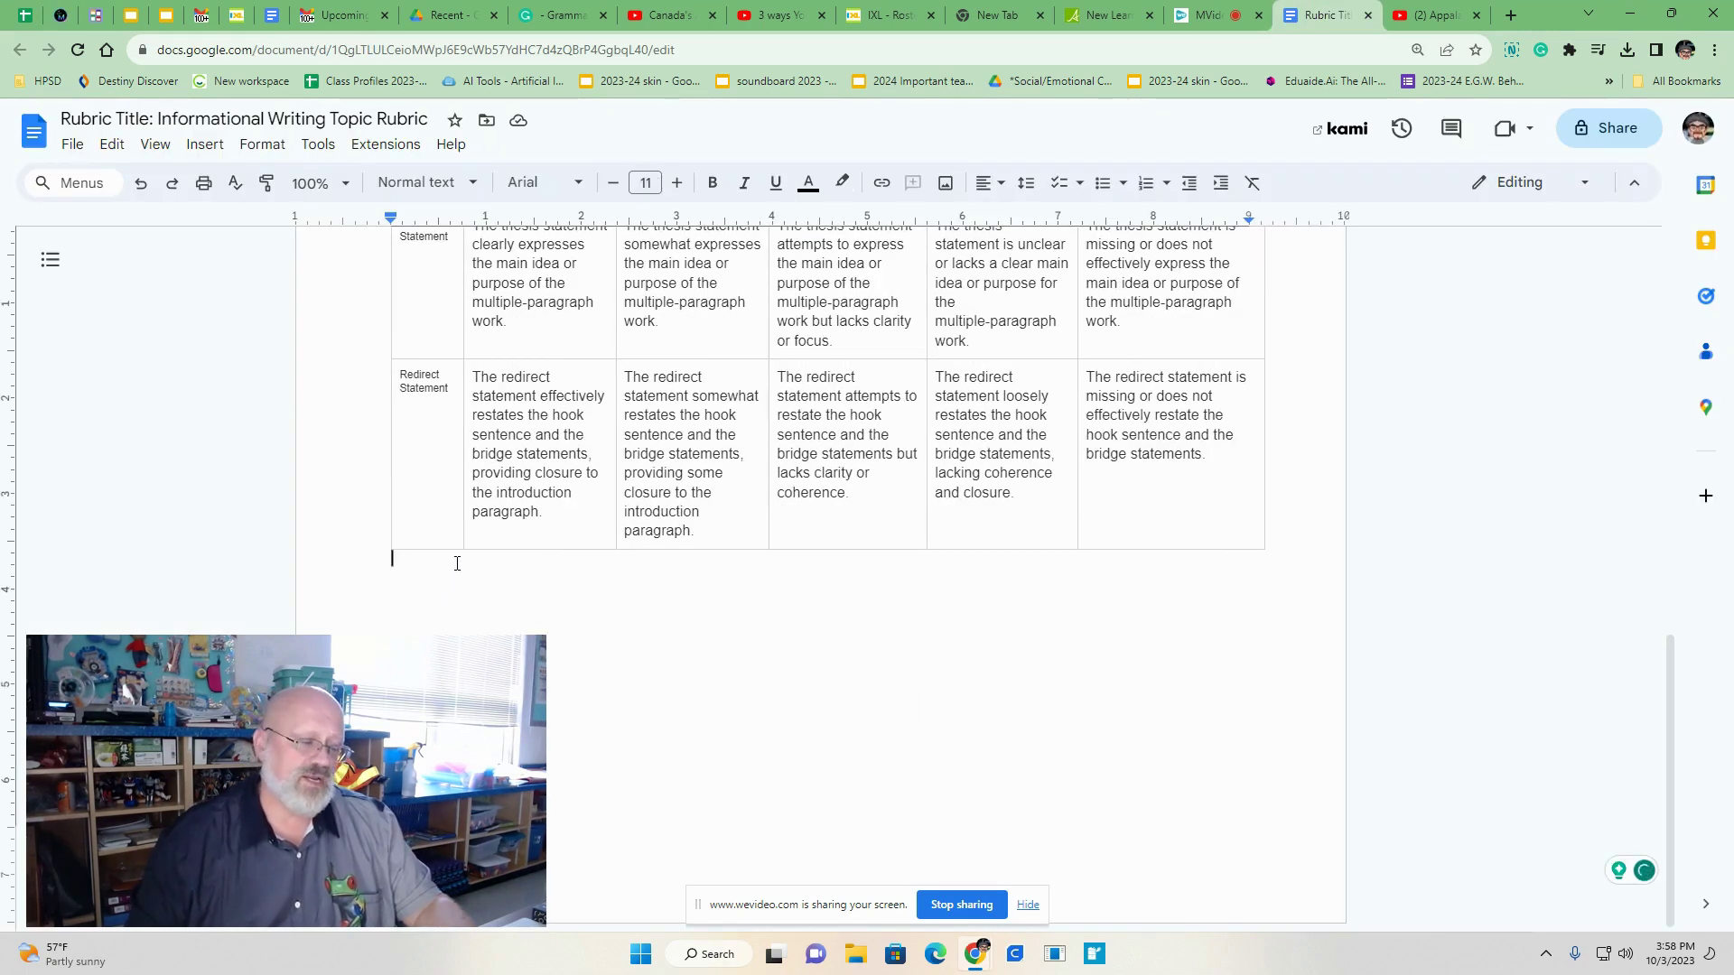
key(Return)
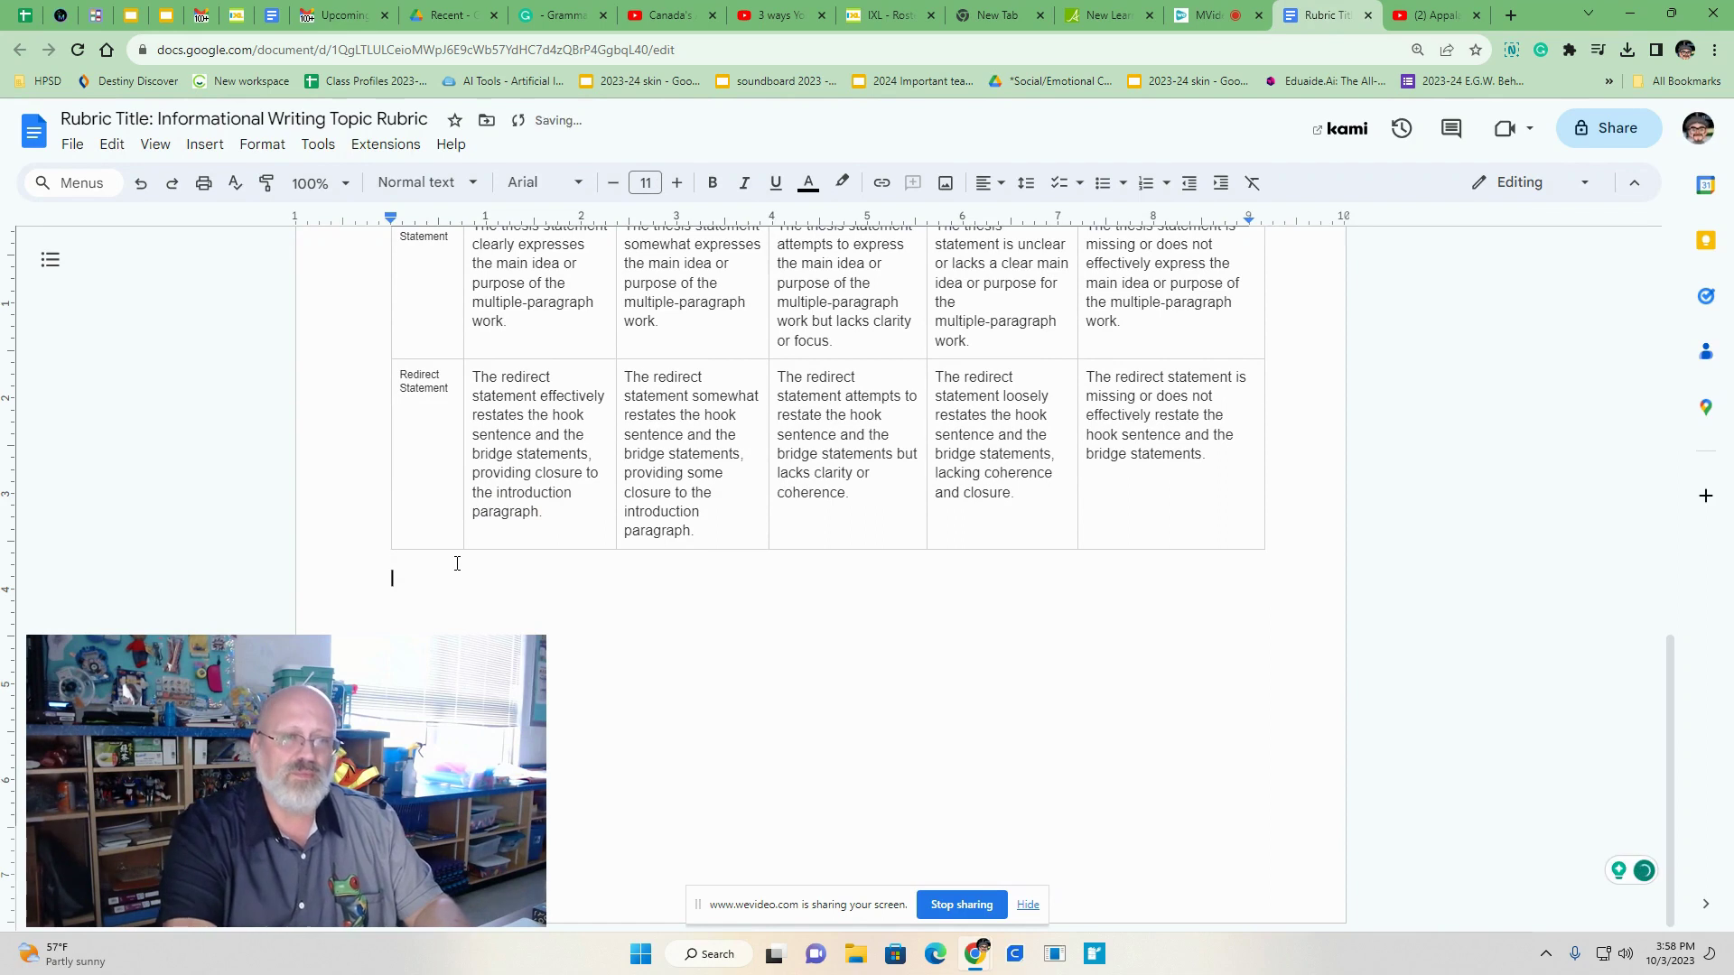
key(Return)
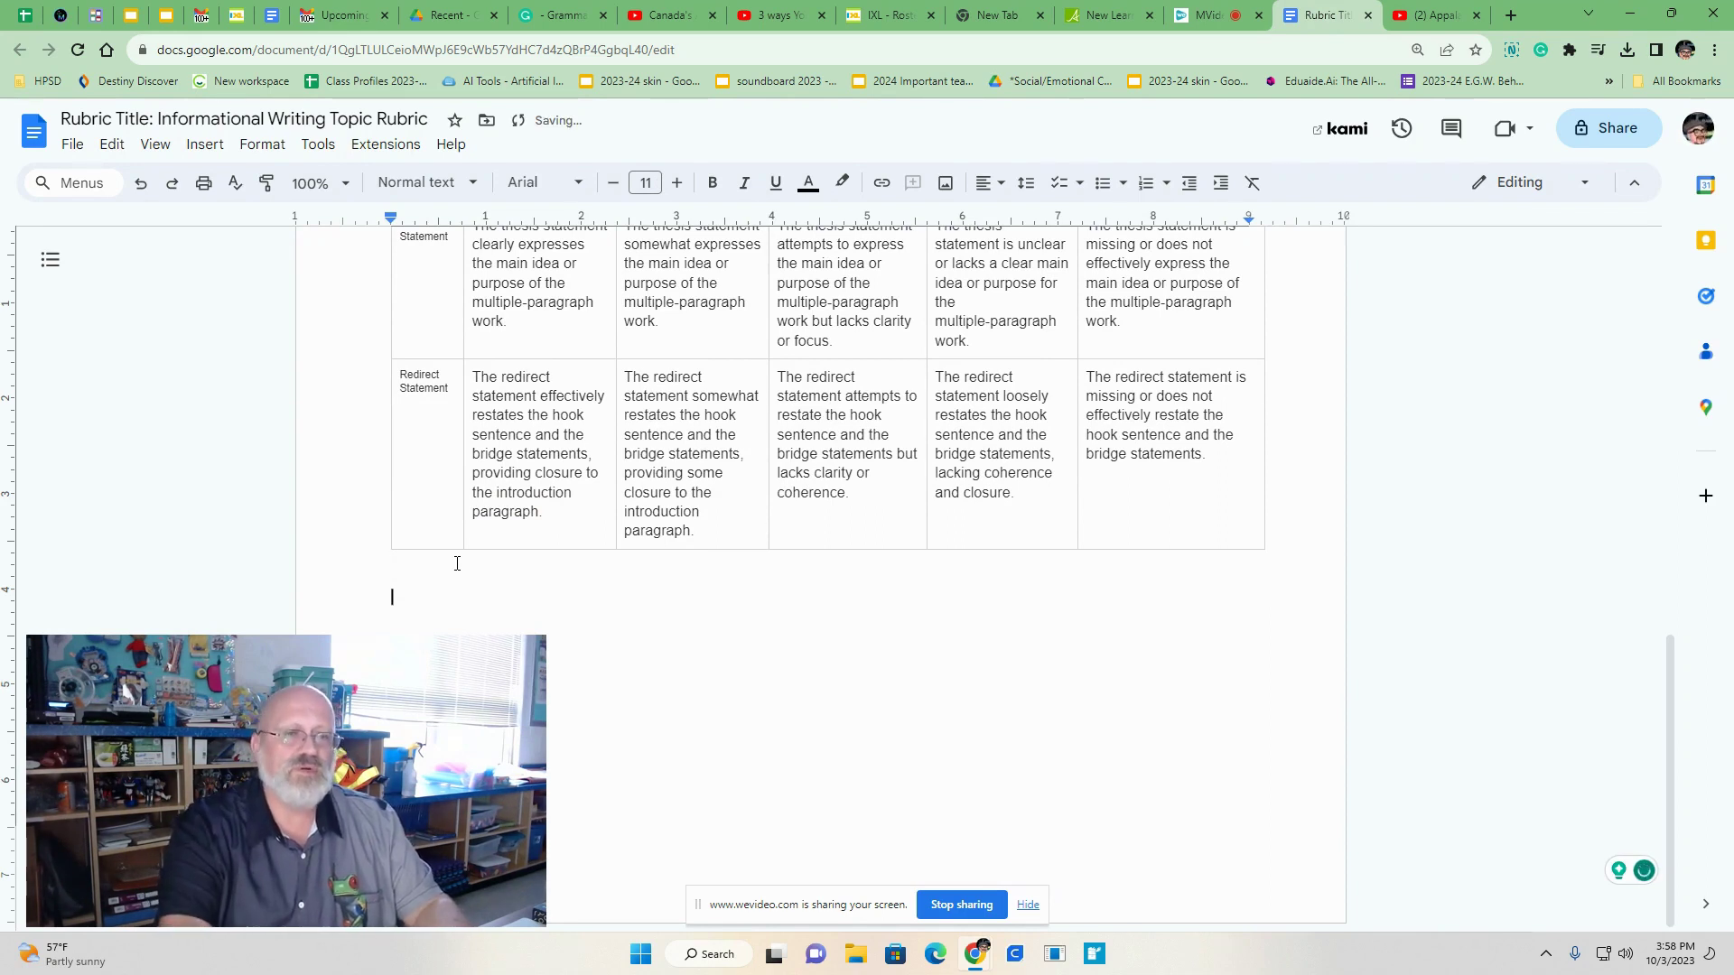
key(Return)
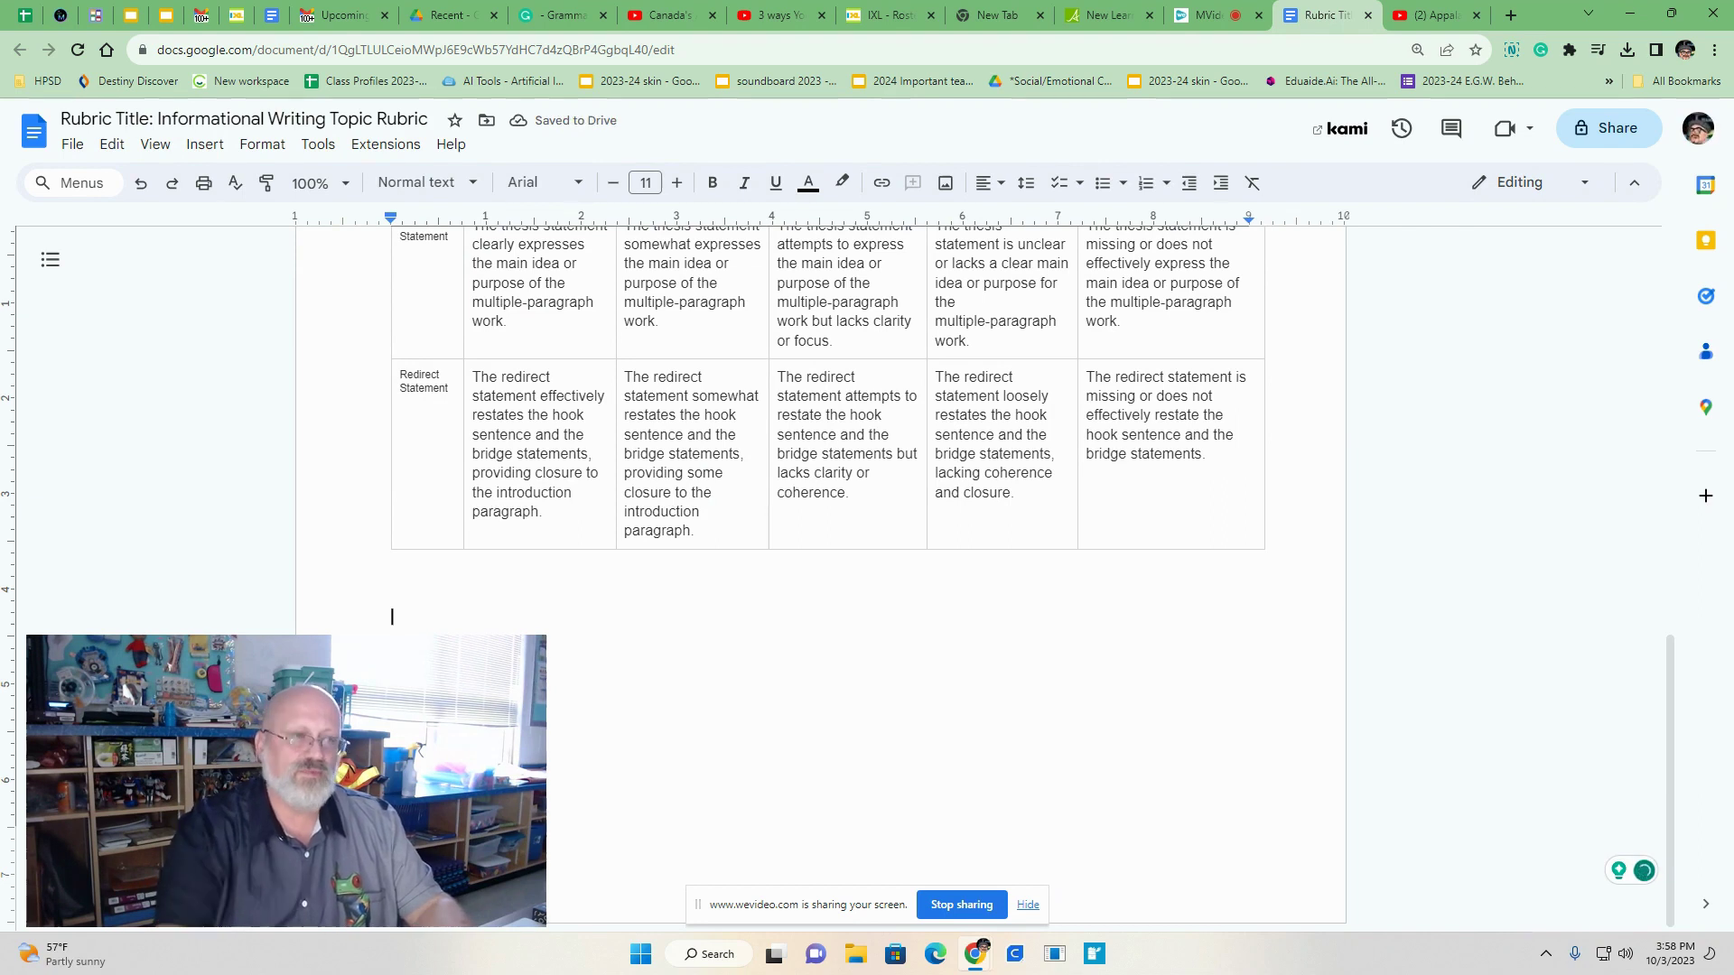
- Insert a page break to start a blank third page
click(112, 144)
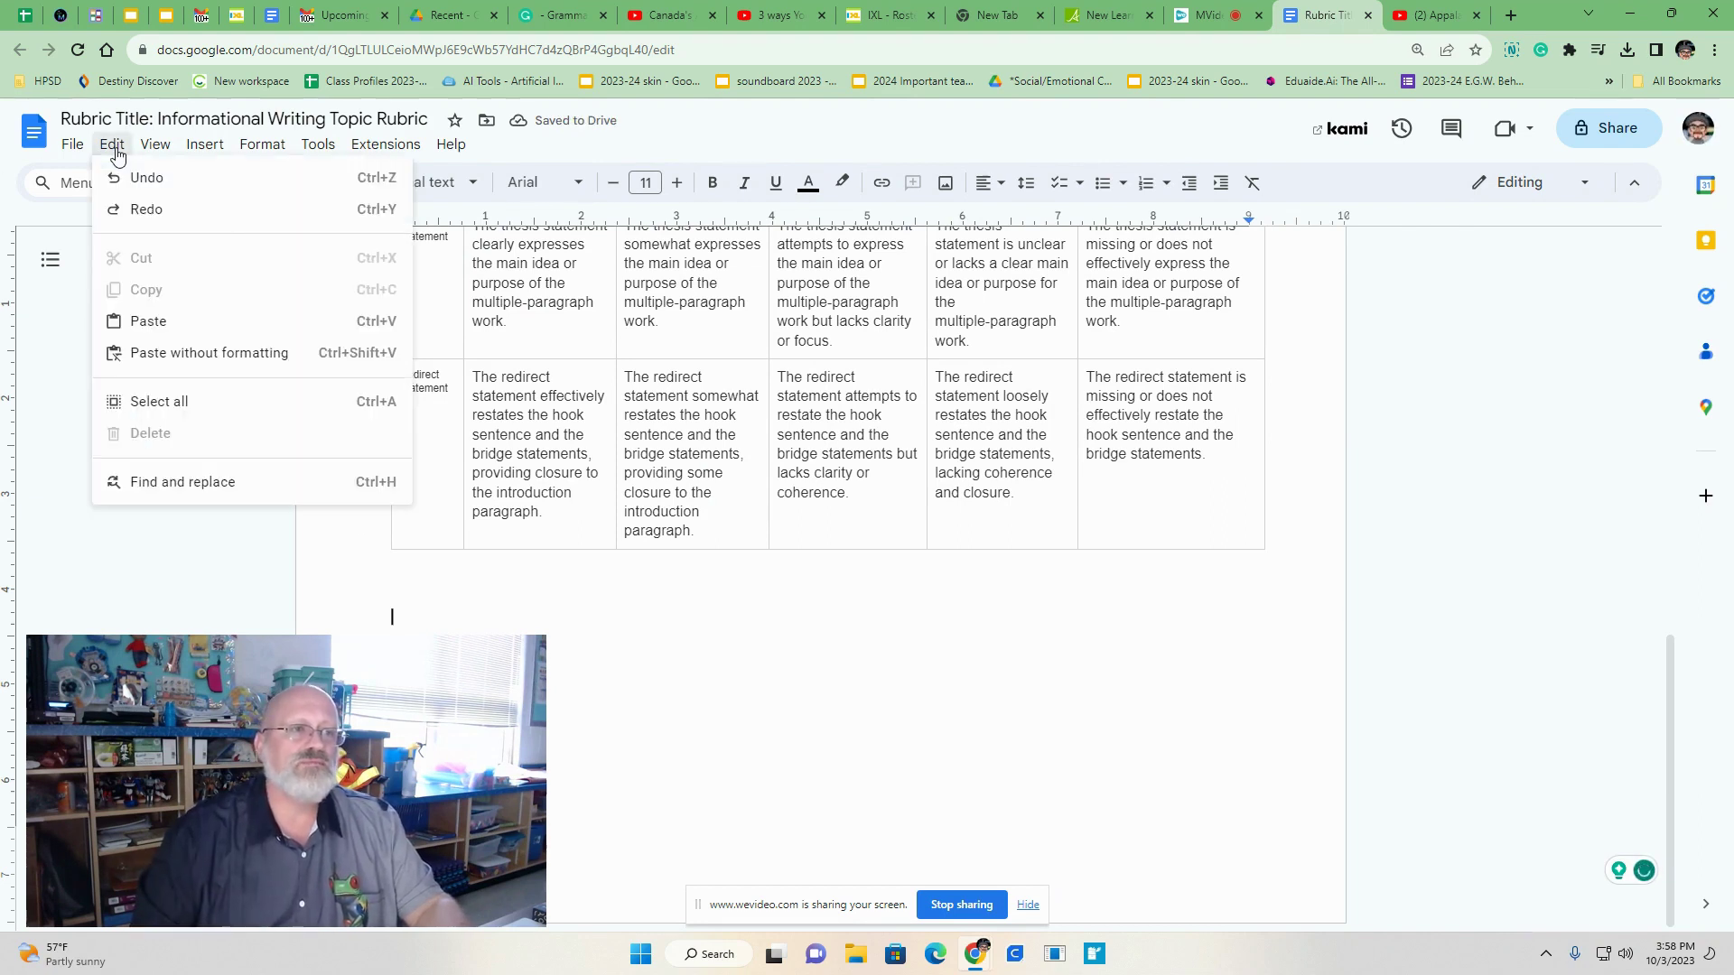
mouse_move(157, 160)
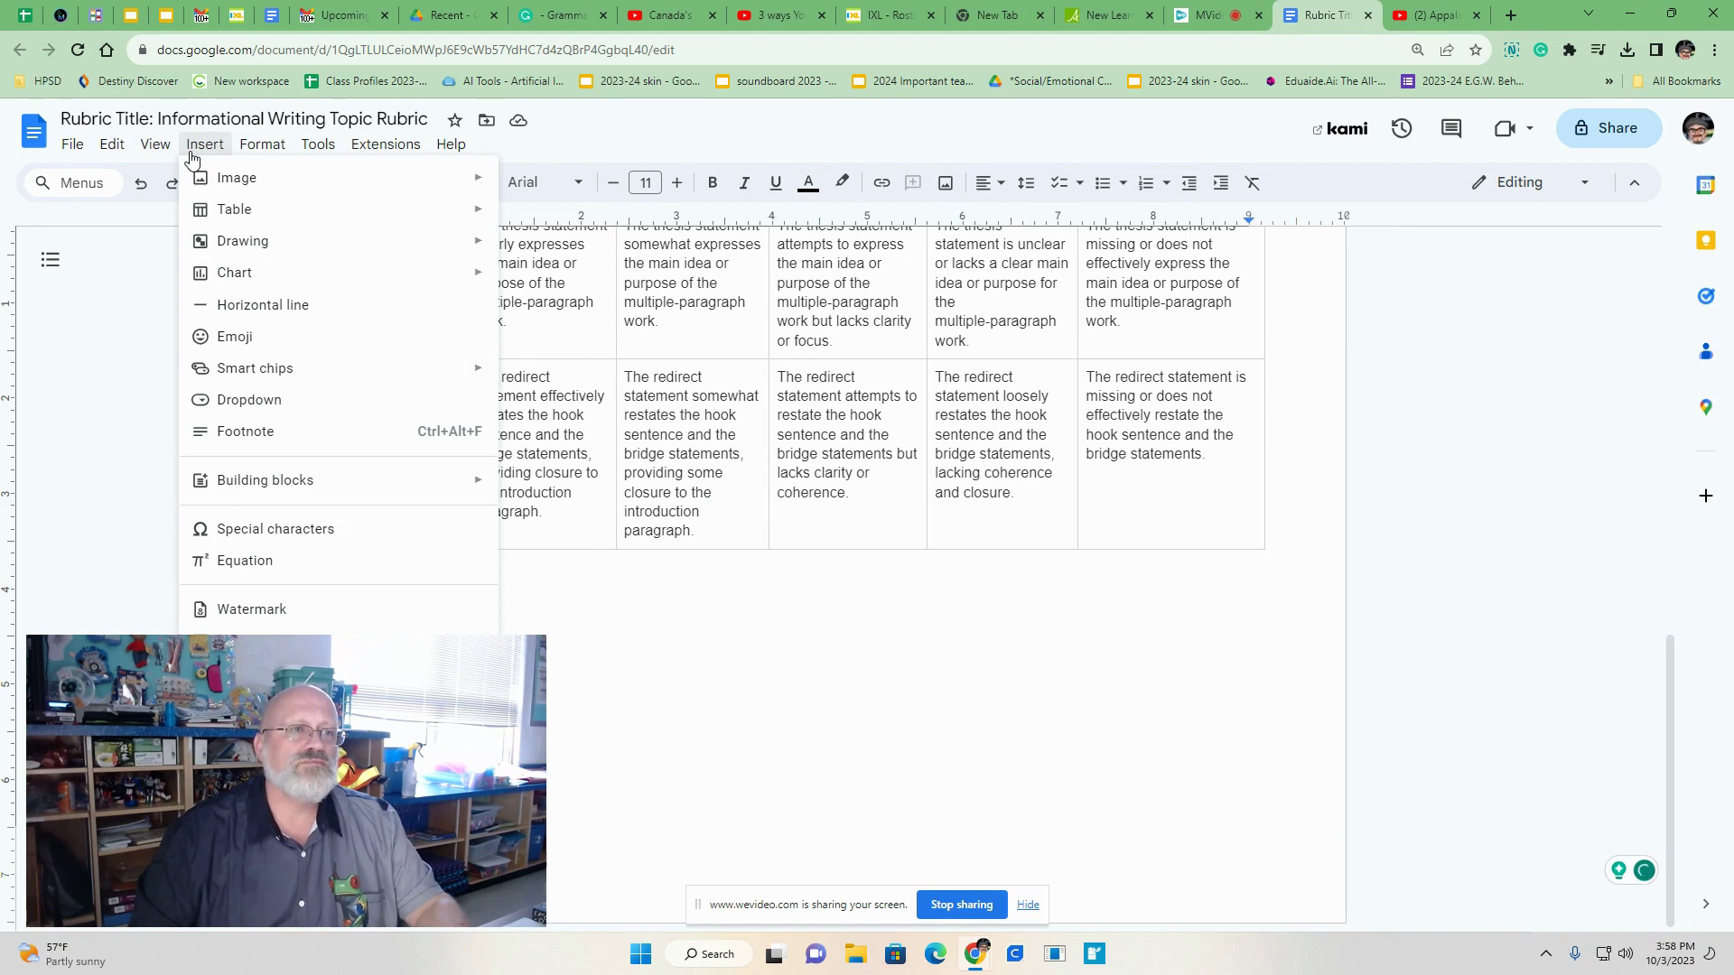
mouse_move(297, 689)
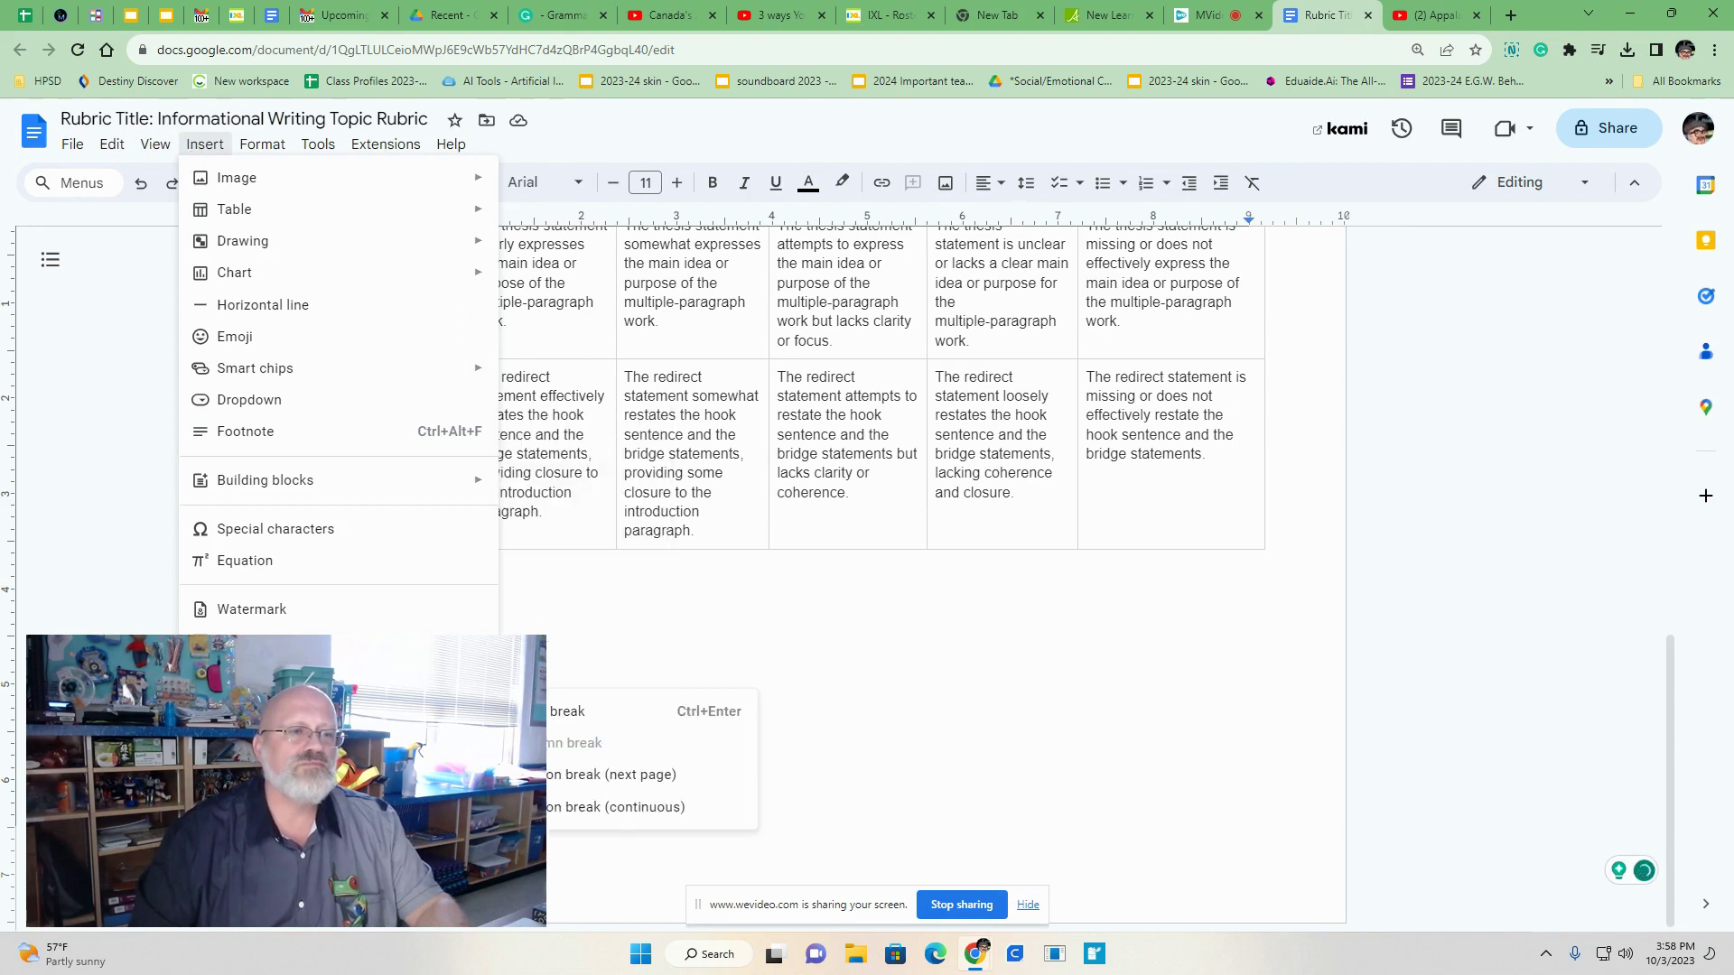
click(556, 714)
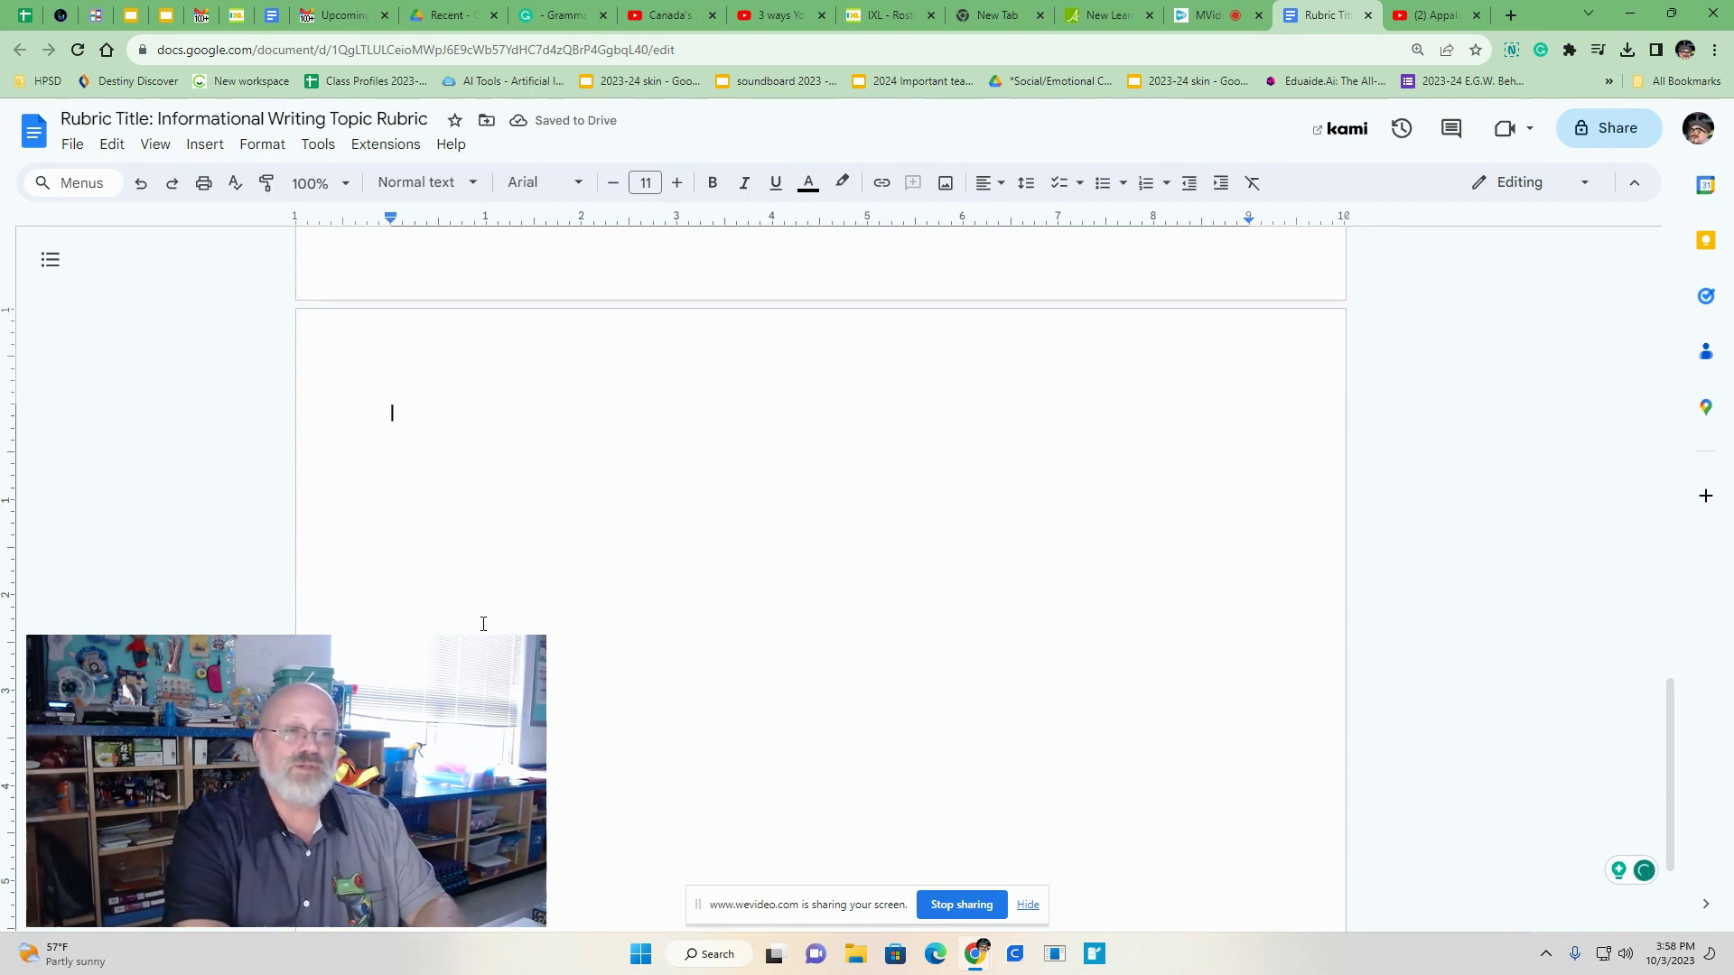
- Paste the Introduction Paragraph rubric table, scored 5 to 1, onto the new page and review it up to its title
key(ctrl+v)
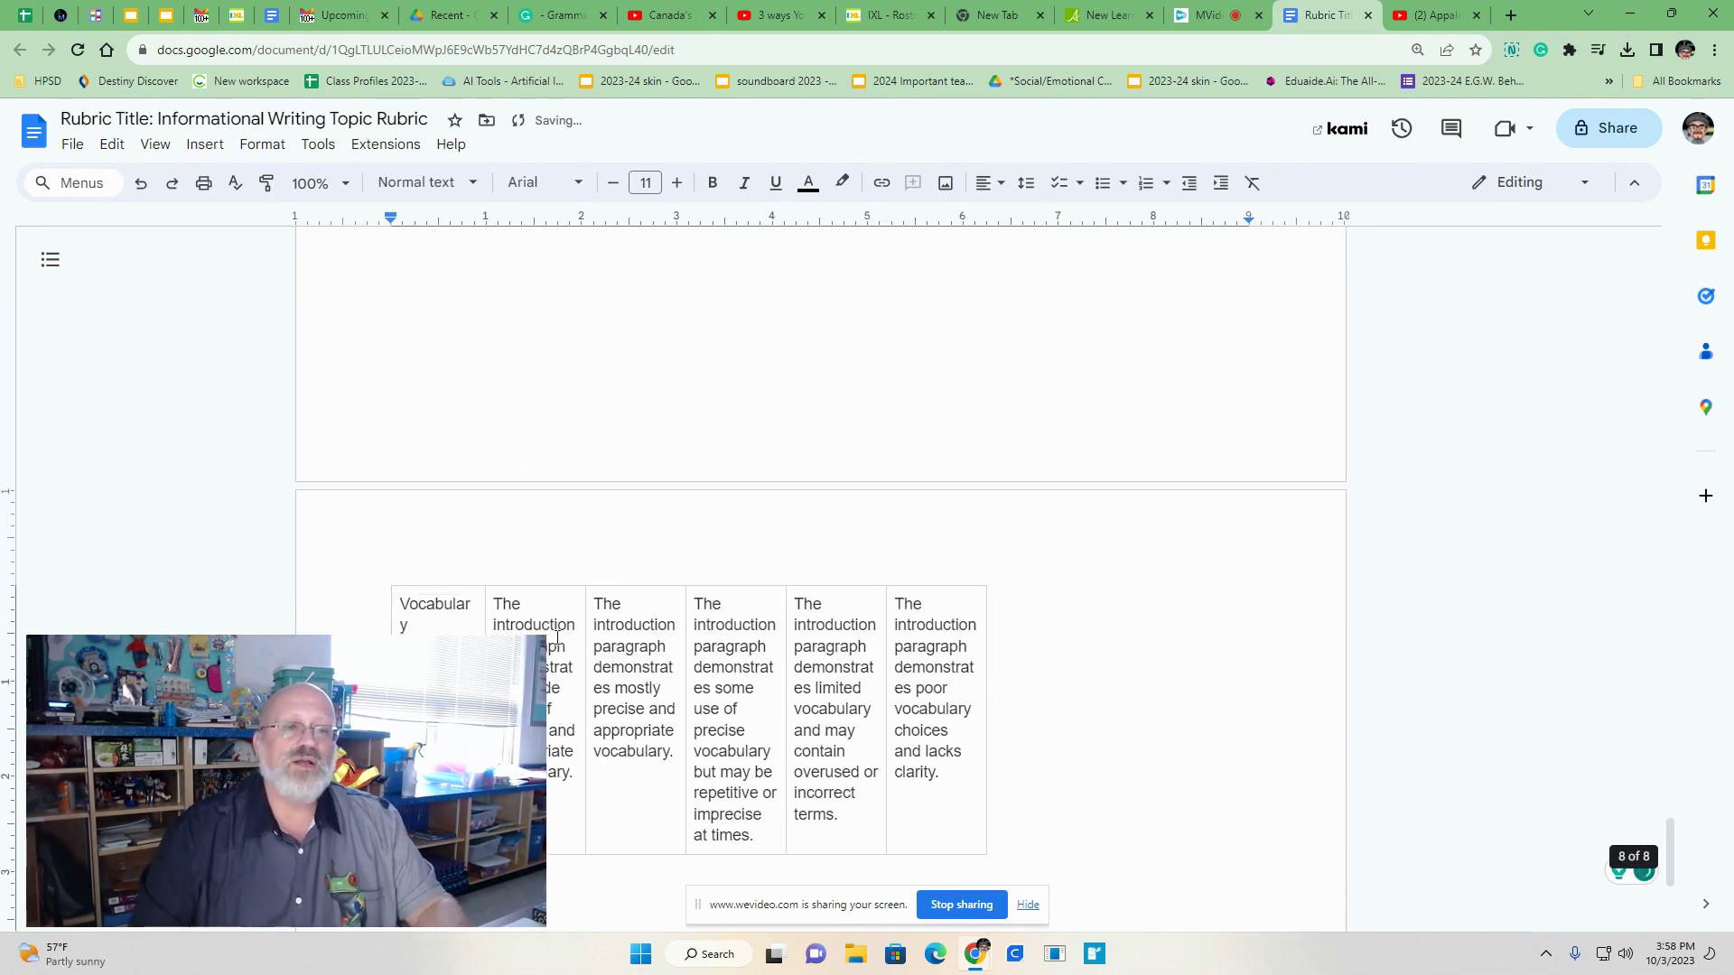
scroll(977, 666, up, 10)
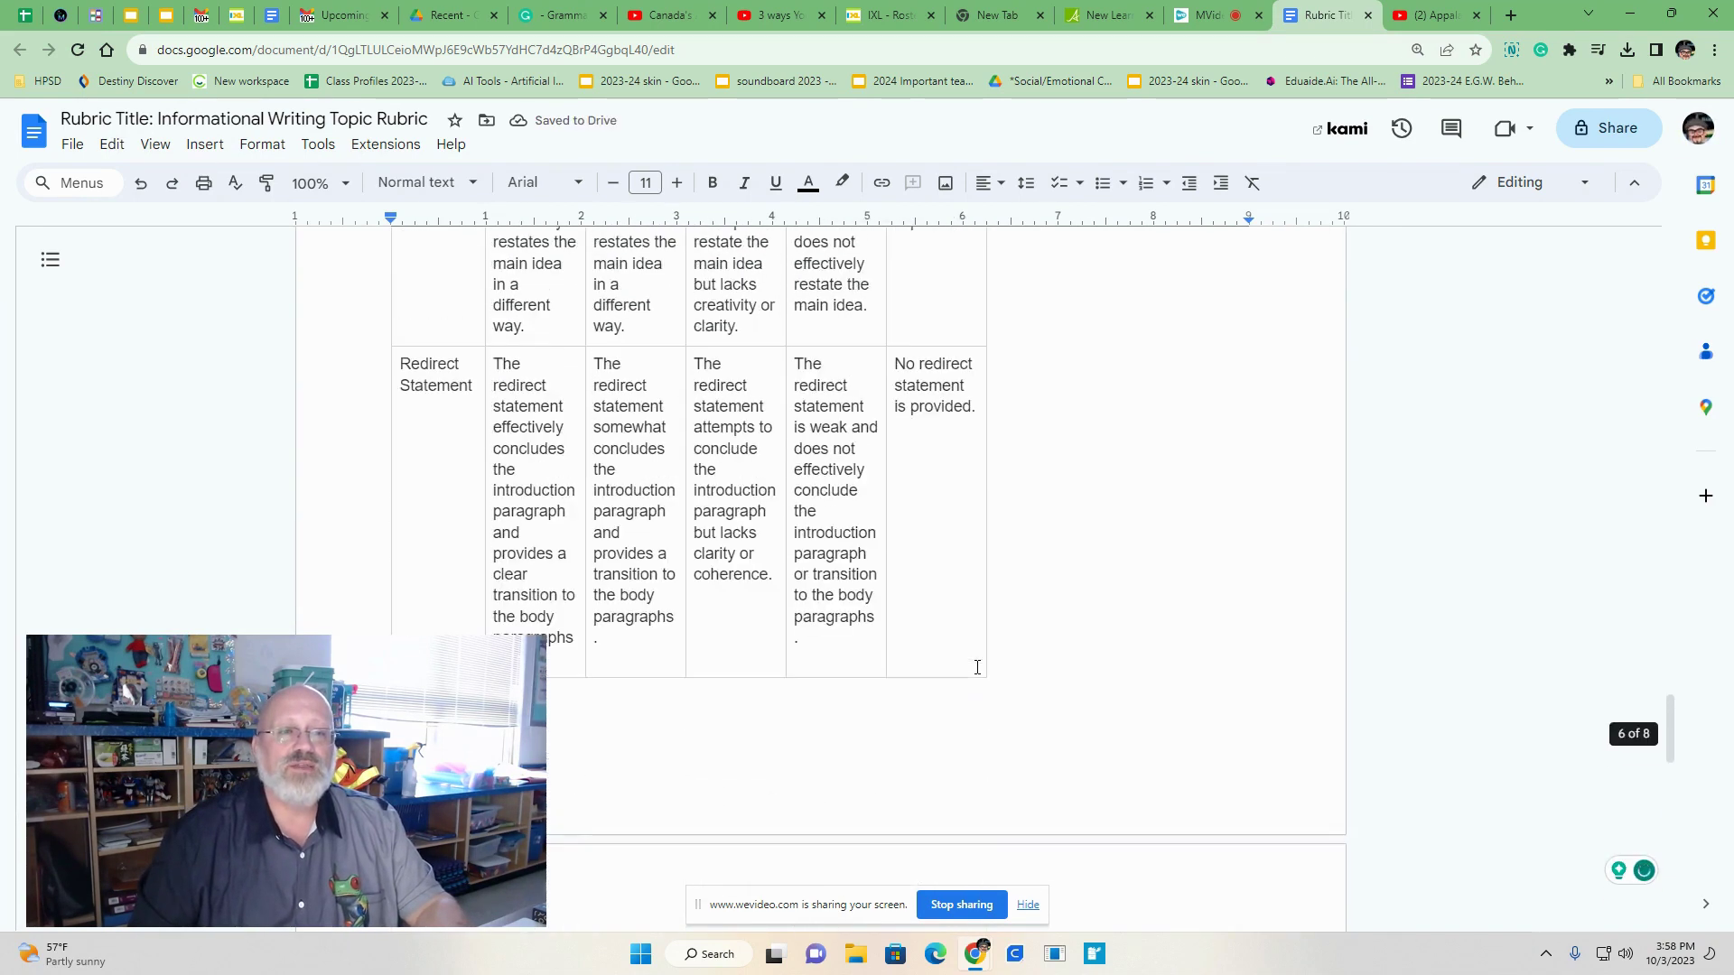
scroll(977, 667, up, 10)
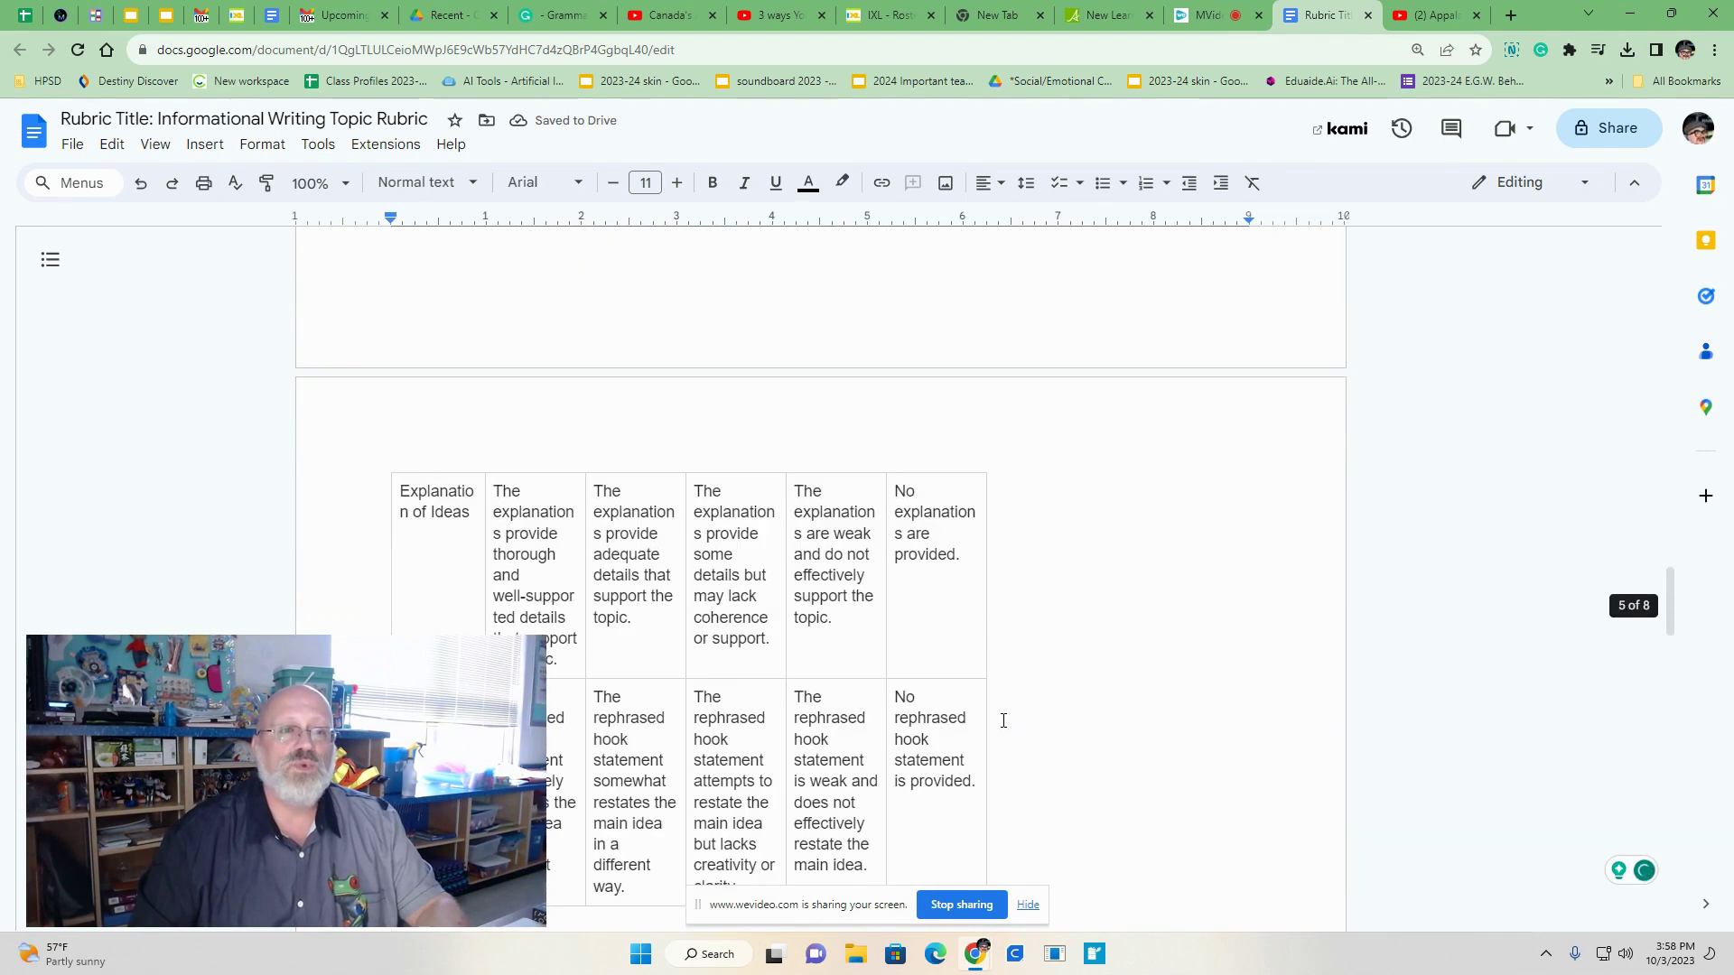
scroll(1003, 719, up, 10)
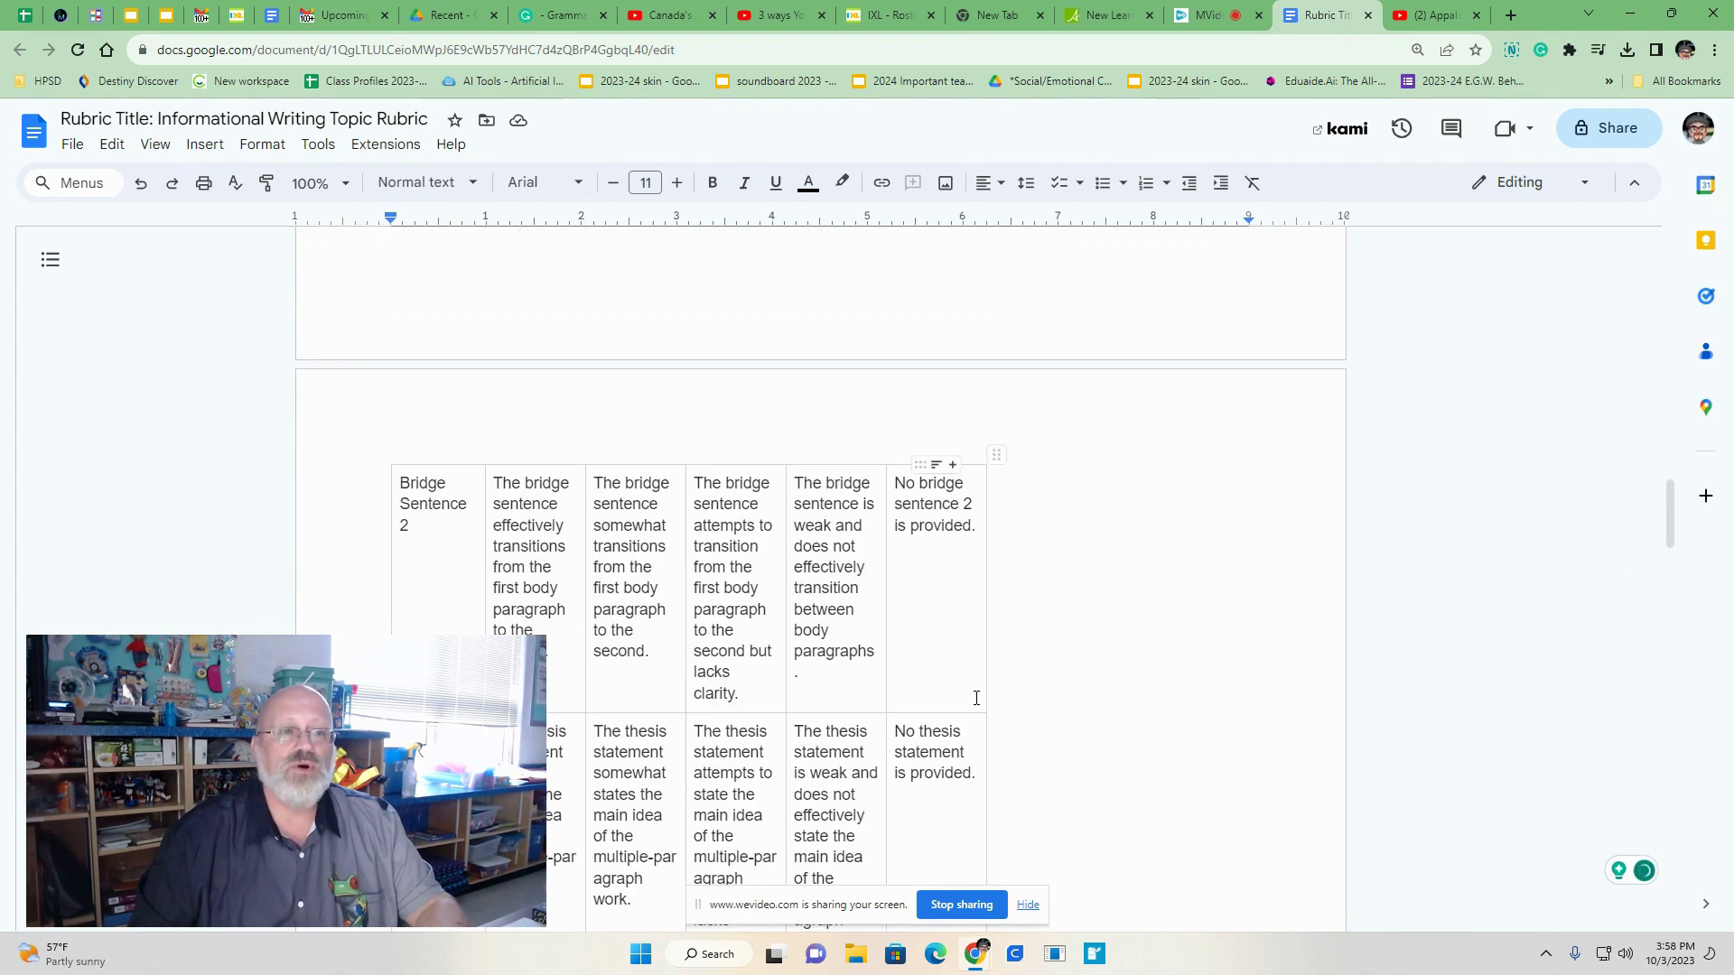
scroll(976, 698, up, 7)
scroll(999, 611, down, 3)
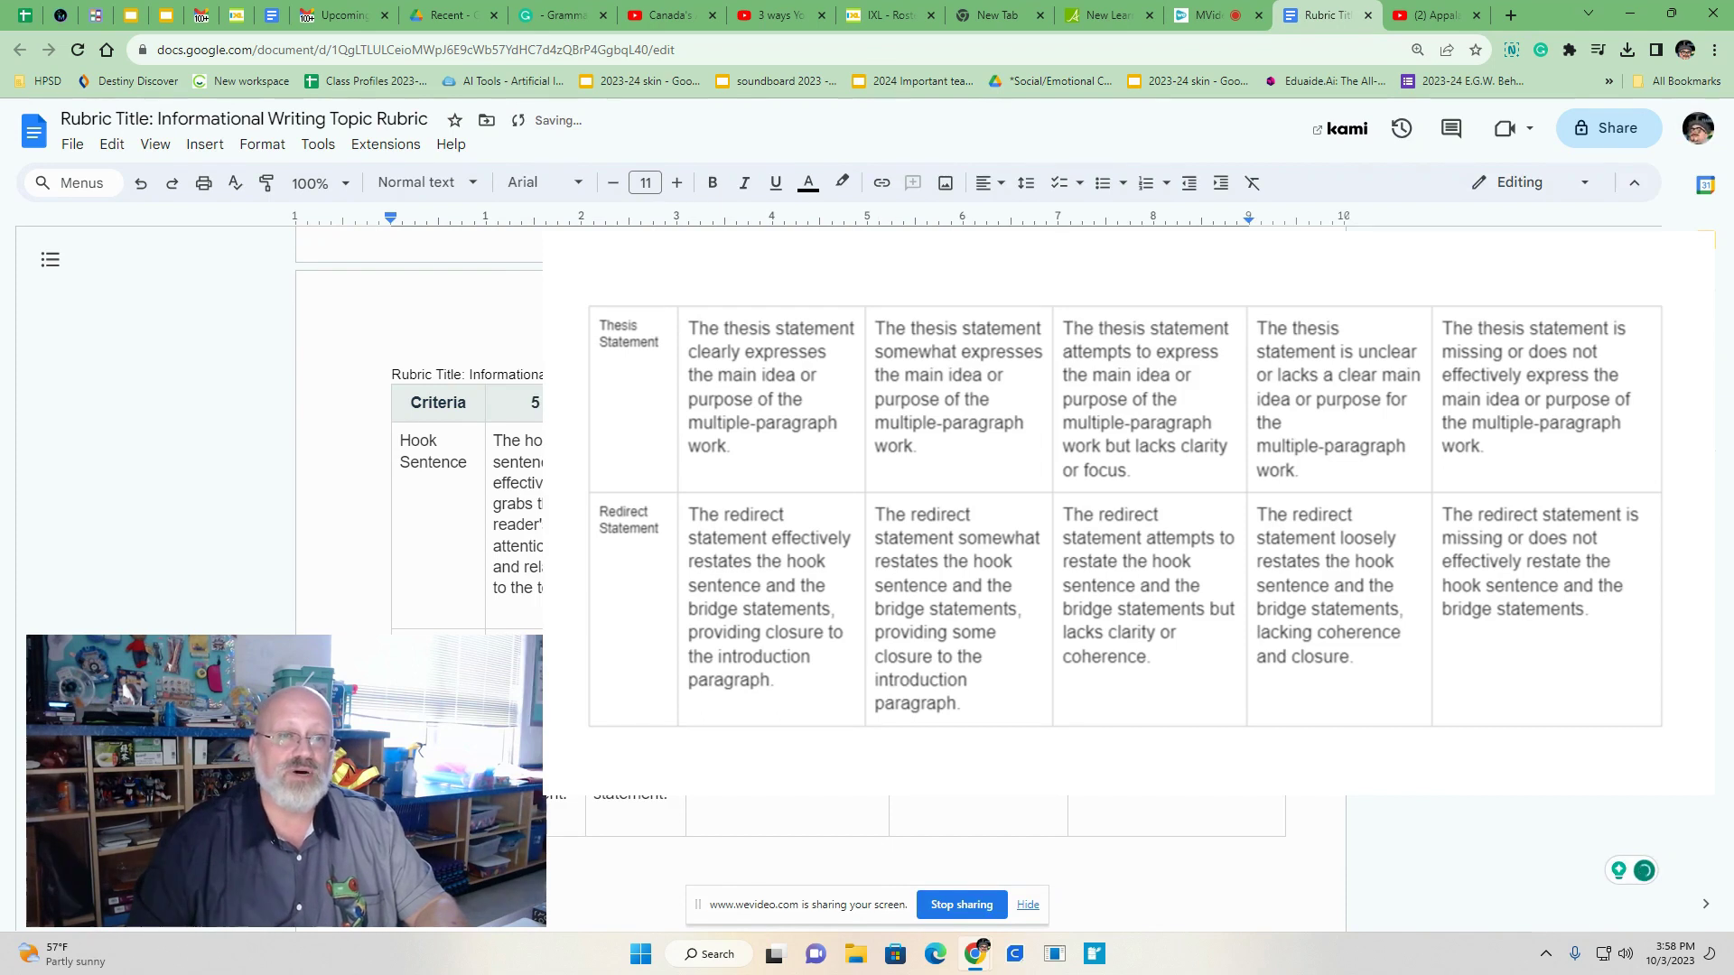
key(BackSpace)
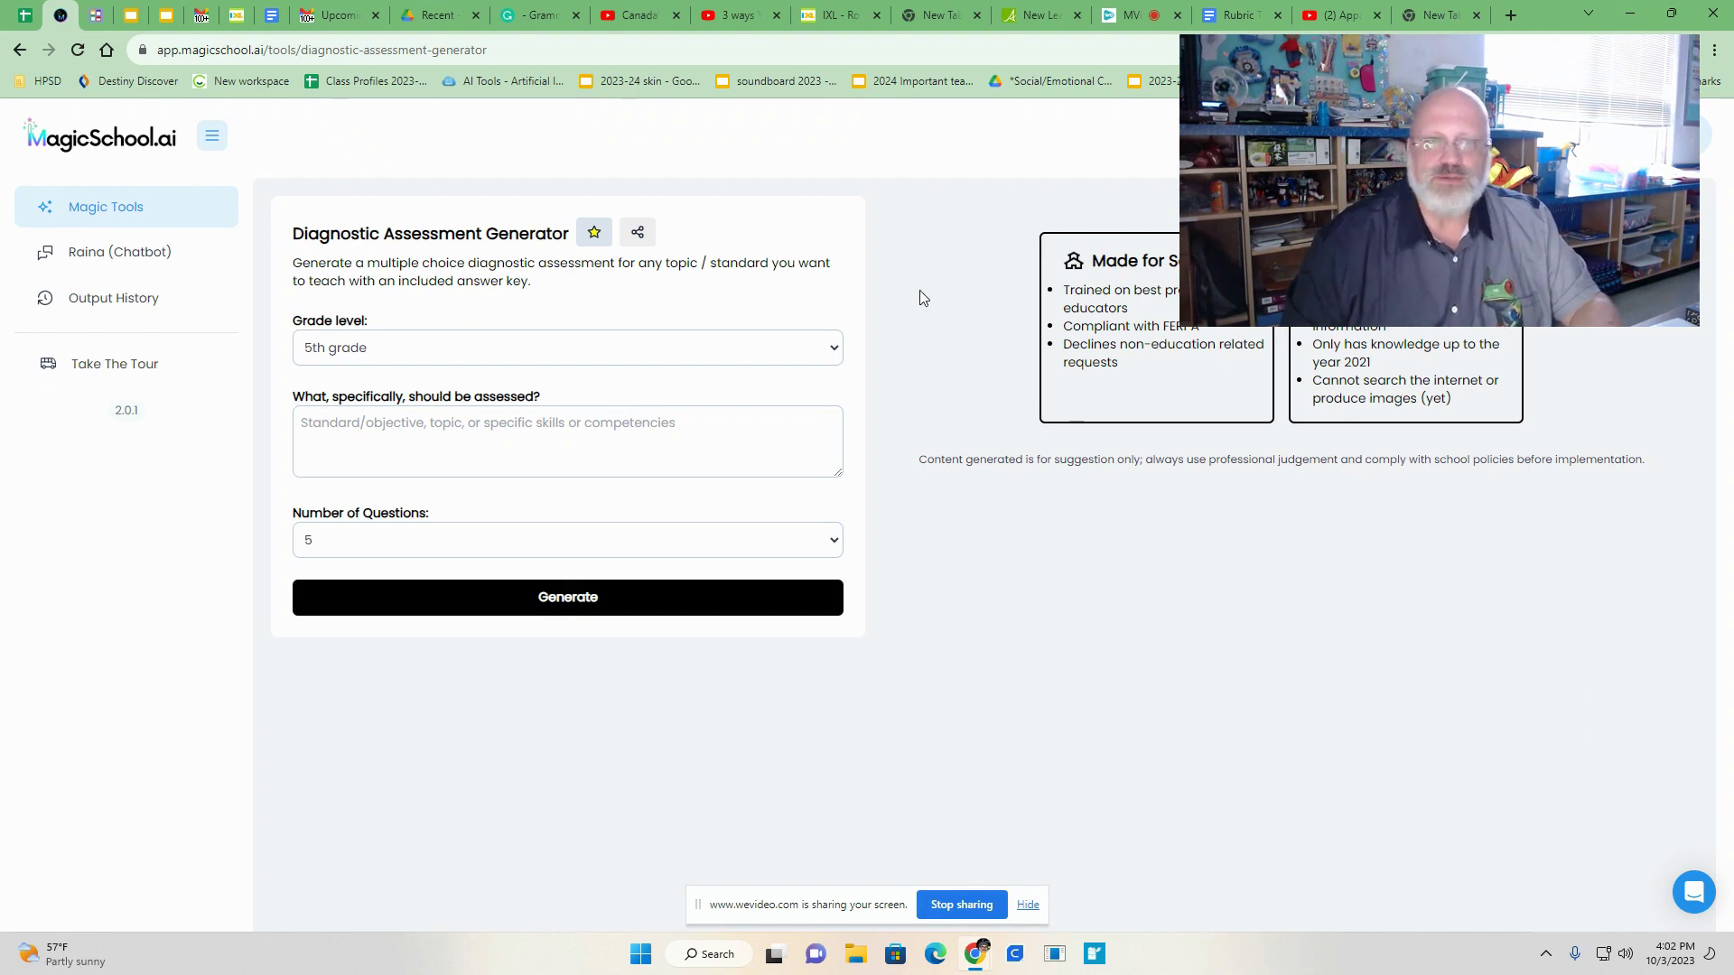
- Select the Grade 5 place-value Skills & Procedures statements on LearnAlberta, then return to MagicSchool
click(1033, 15)
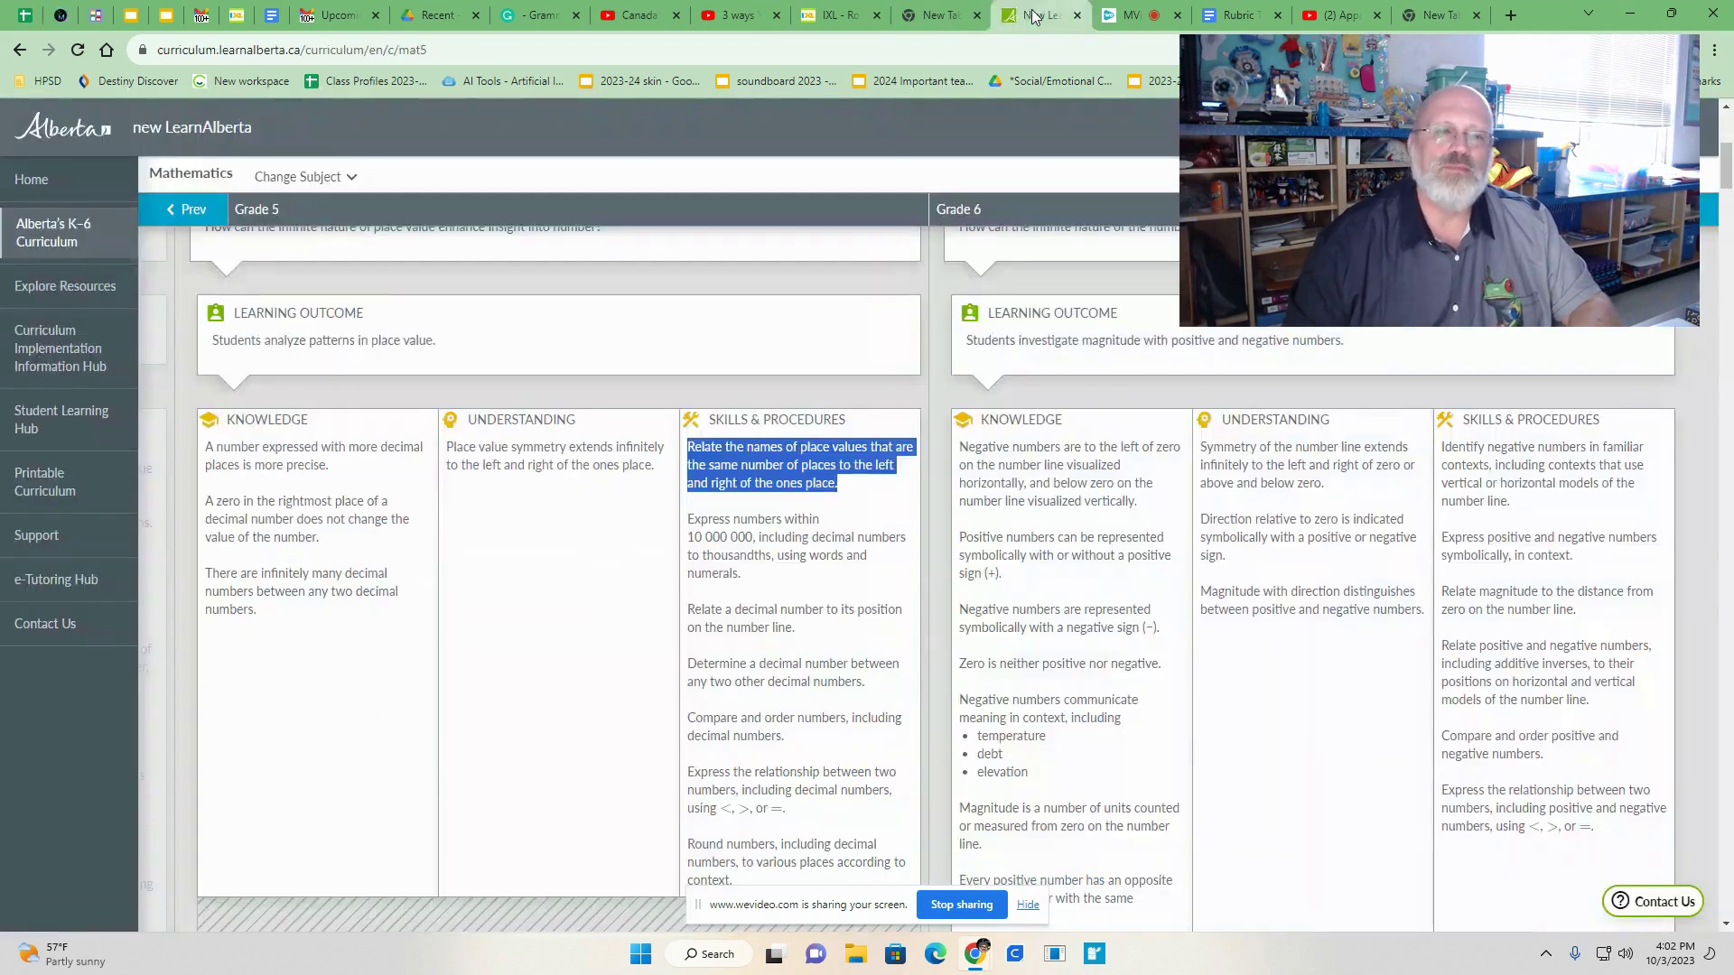
click(799, 526)
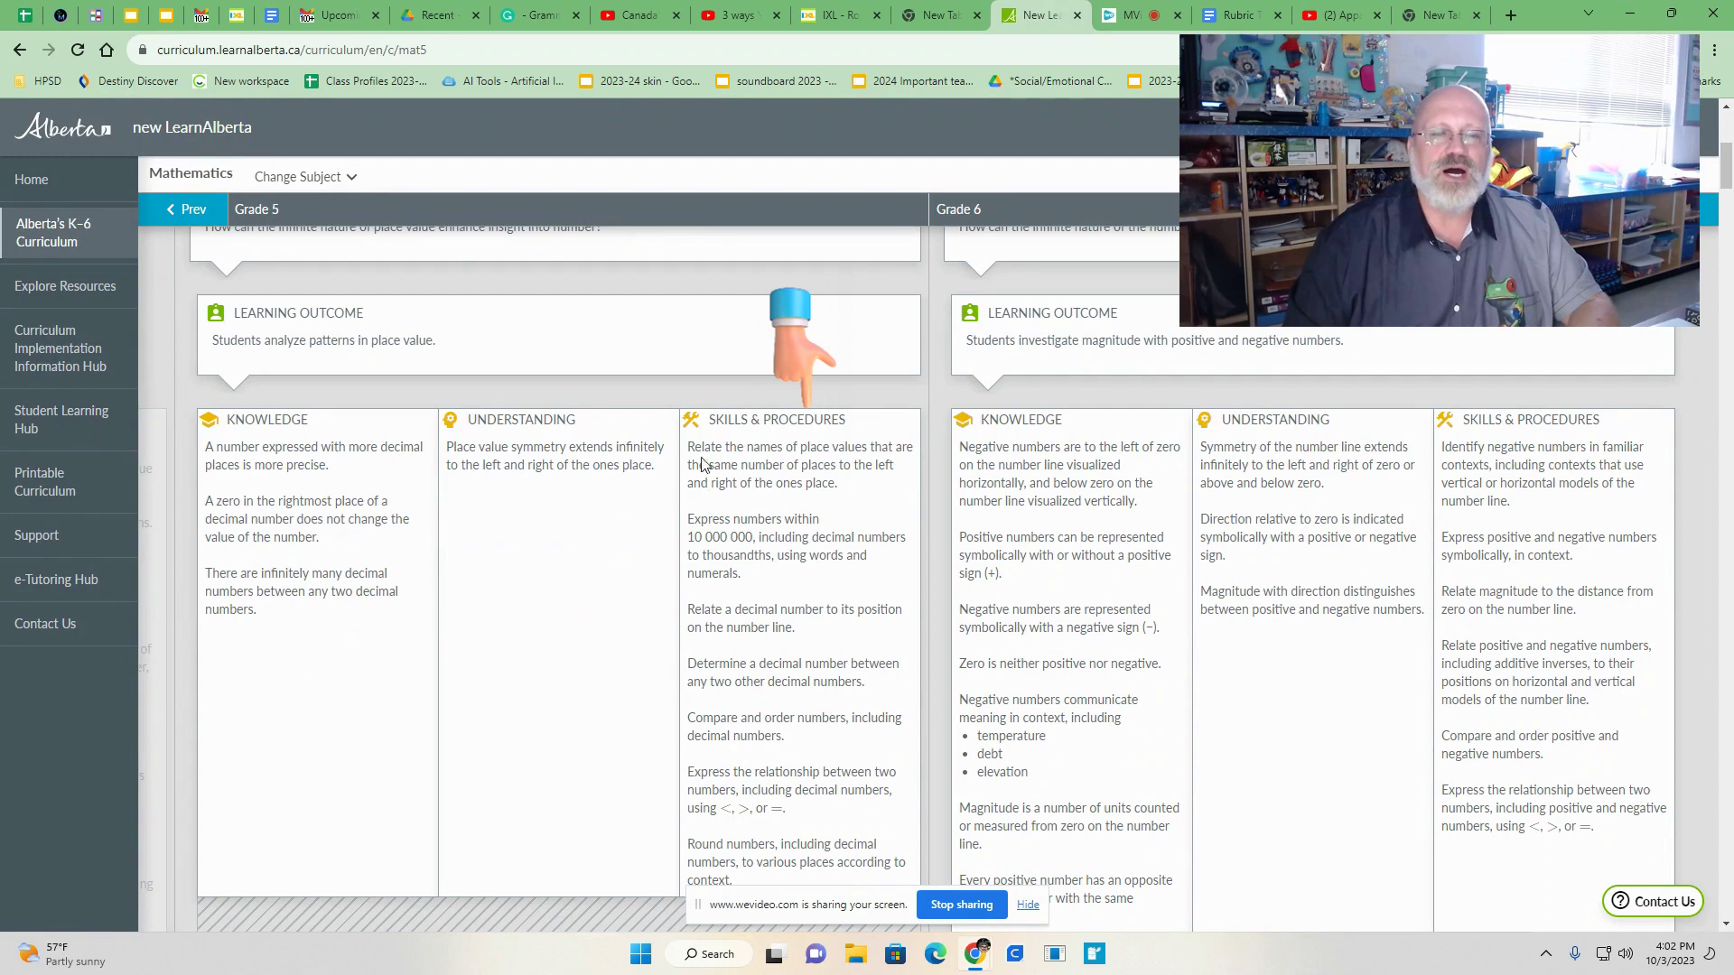
drag(690, 454, 811, 792)
scroll(795, 704, down, 1)
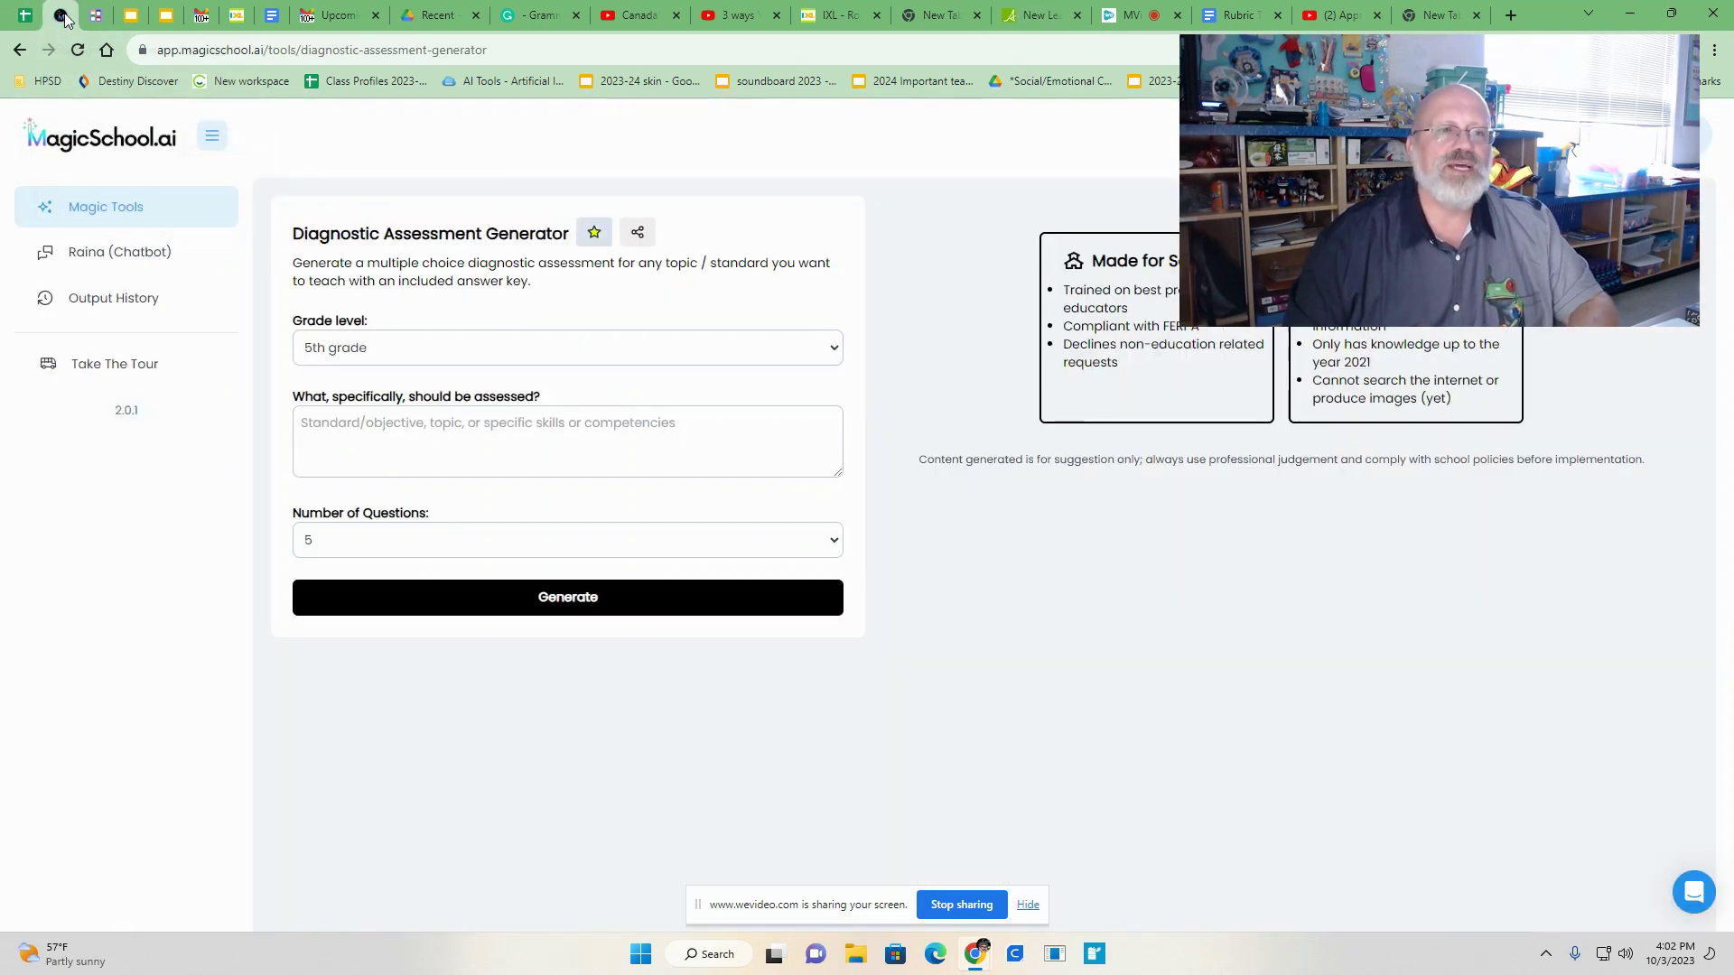
click(61, 14)
- Paste the Grade 5 place-value outcomes into 'What should be assessed?' and choose 15 questions
click(299, 437)
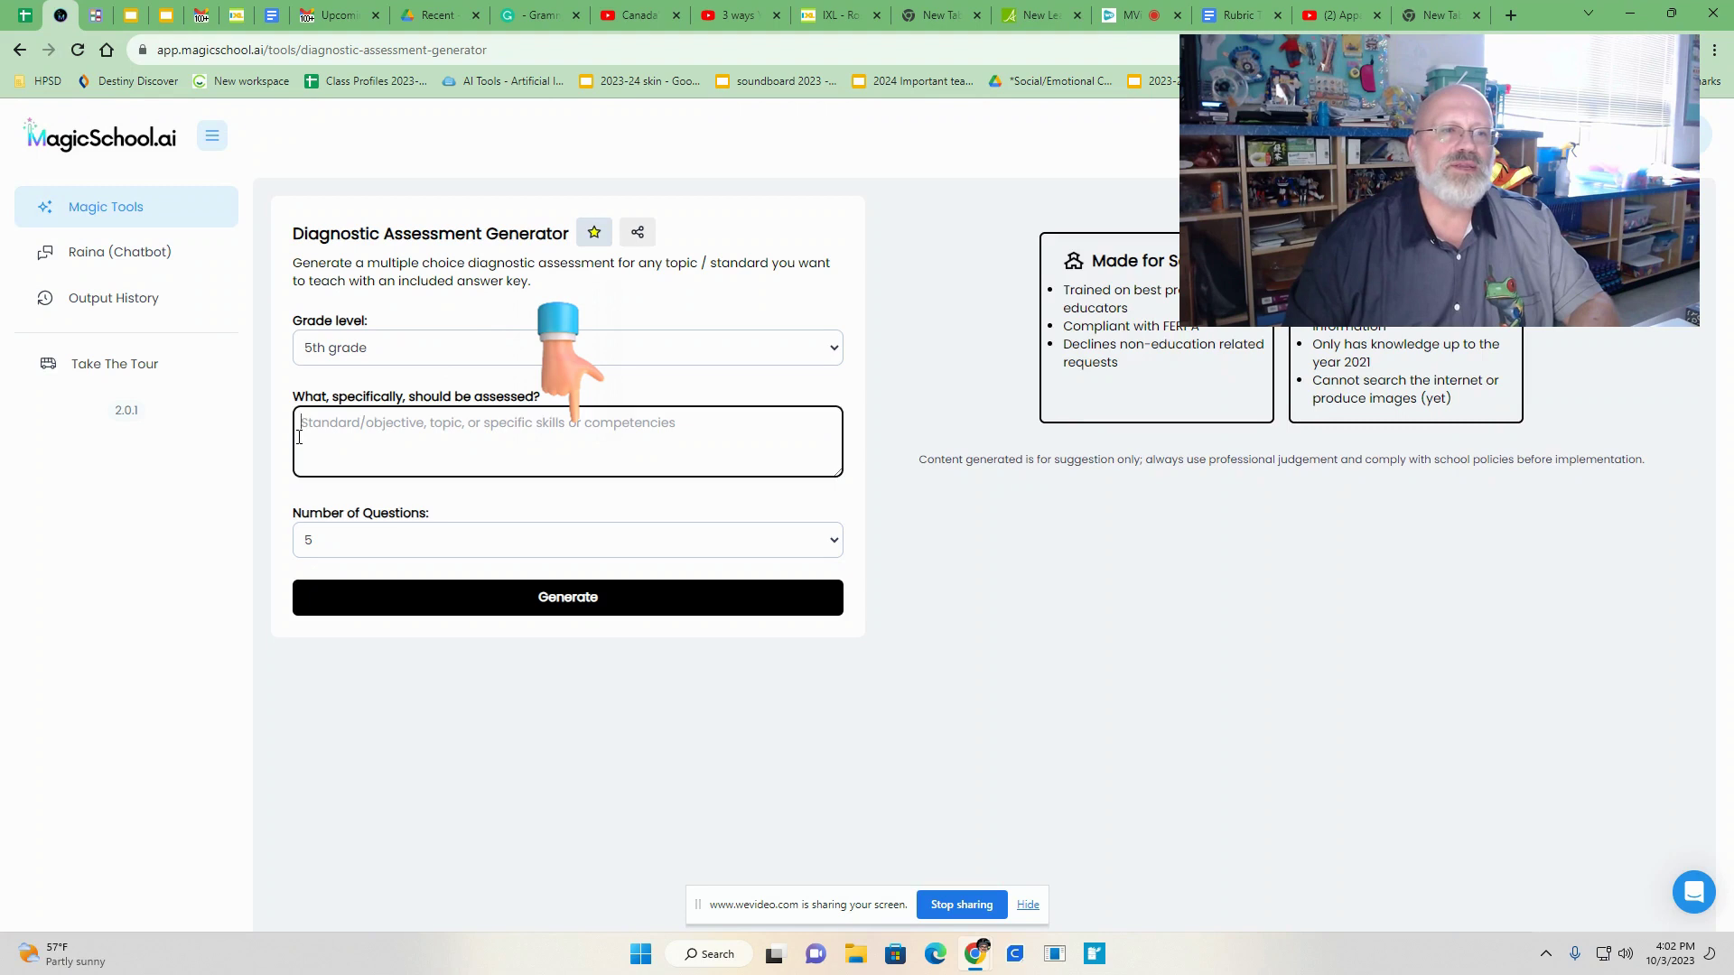
key(ctrl+v)
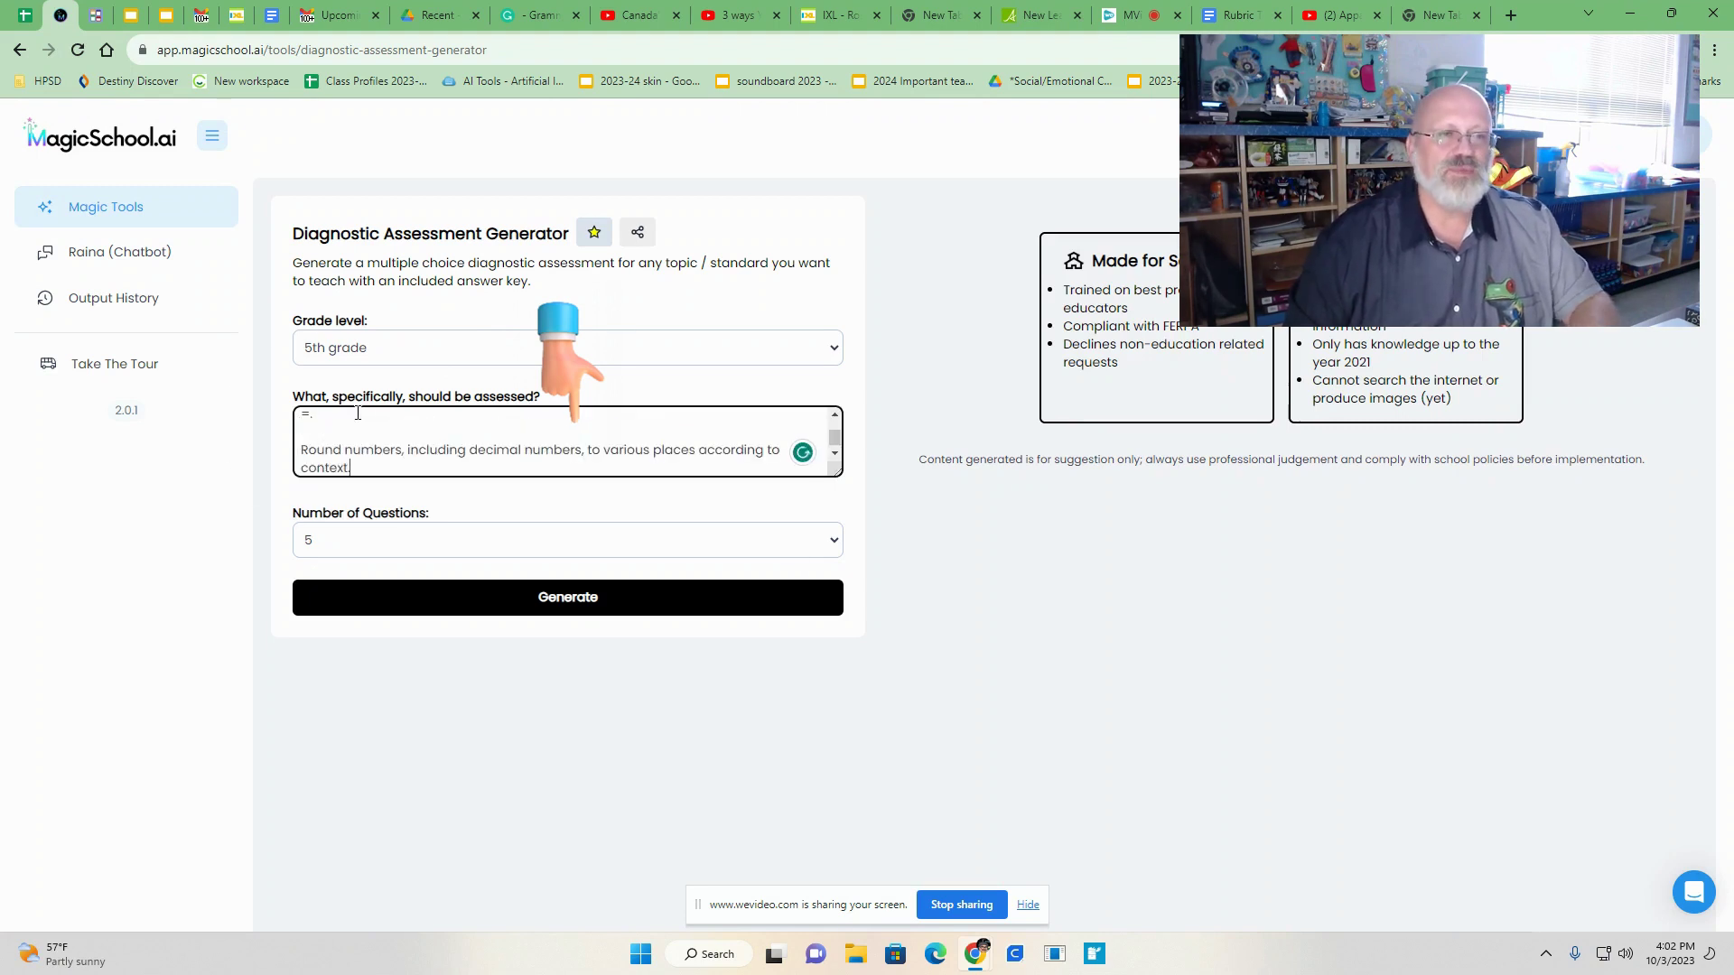
scroll(388, 449, down, 3)
scroll(407, 464, down, 5)
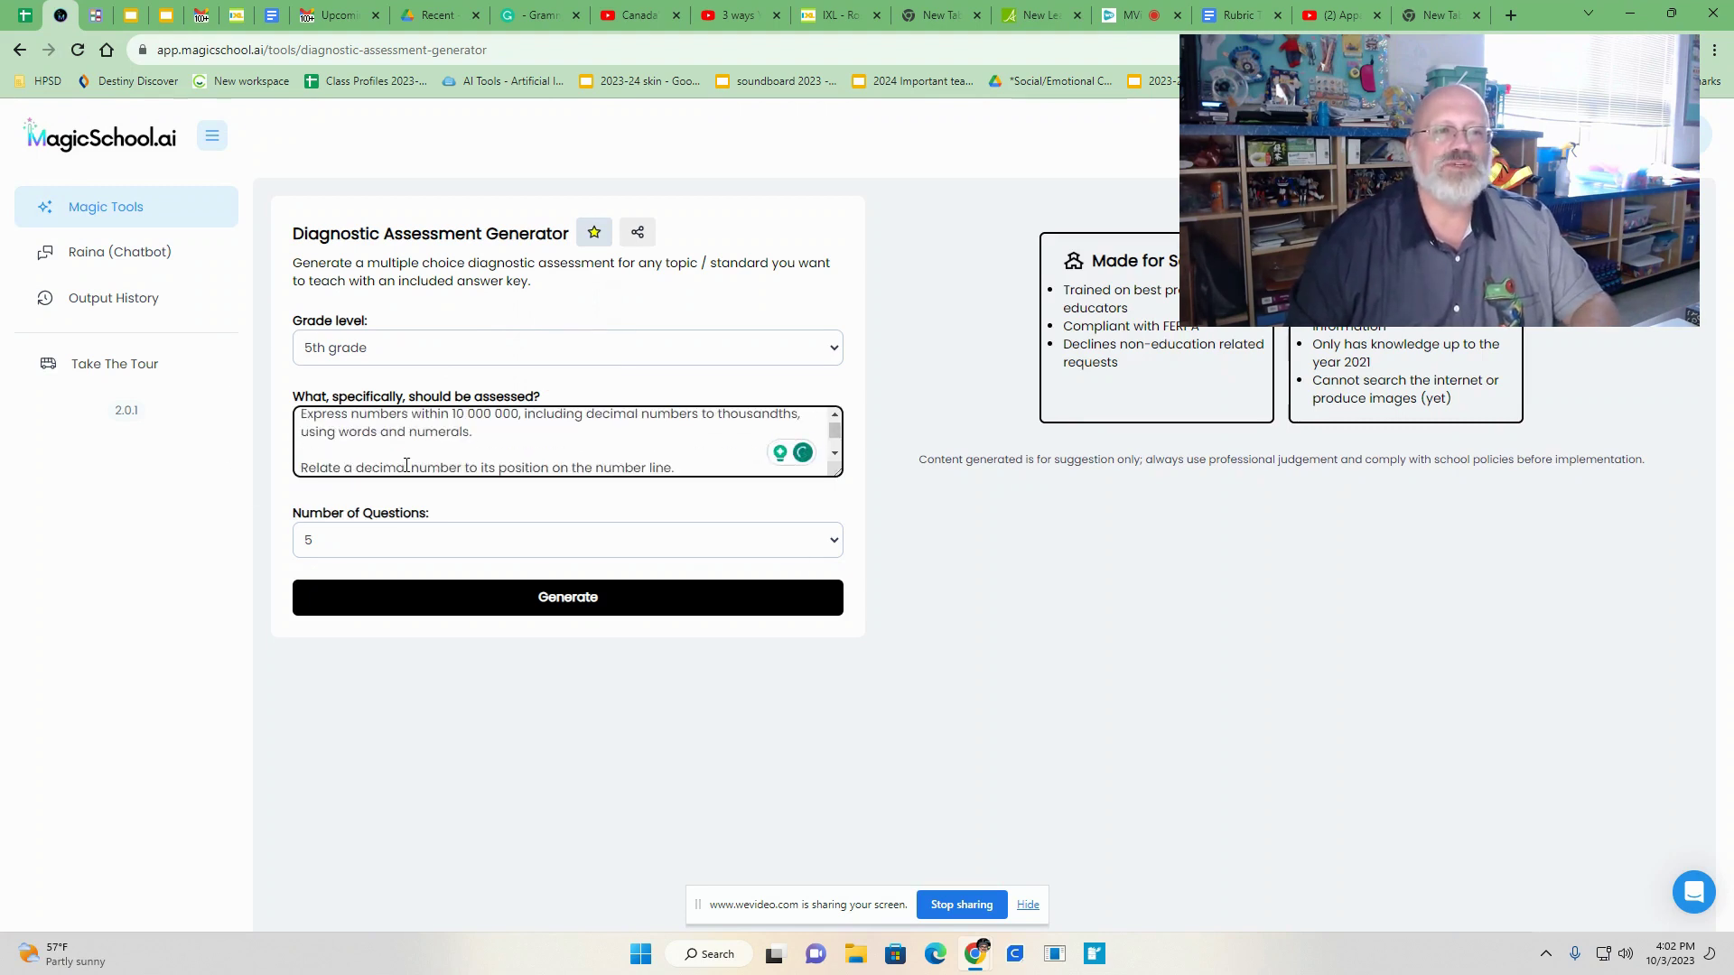
scroll(352, 452, down, 5)
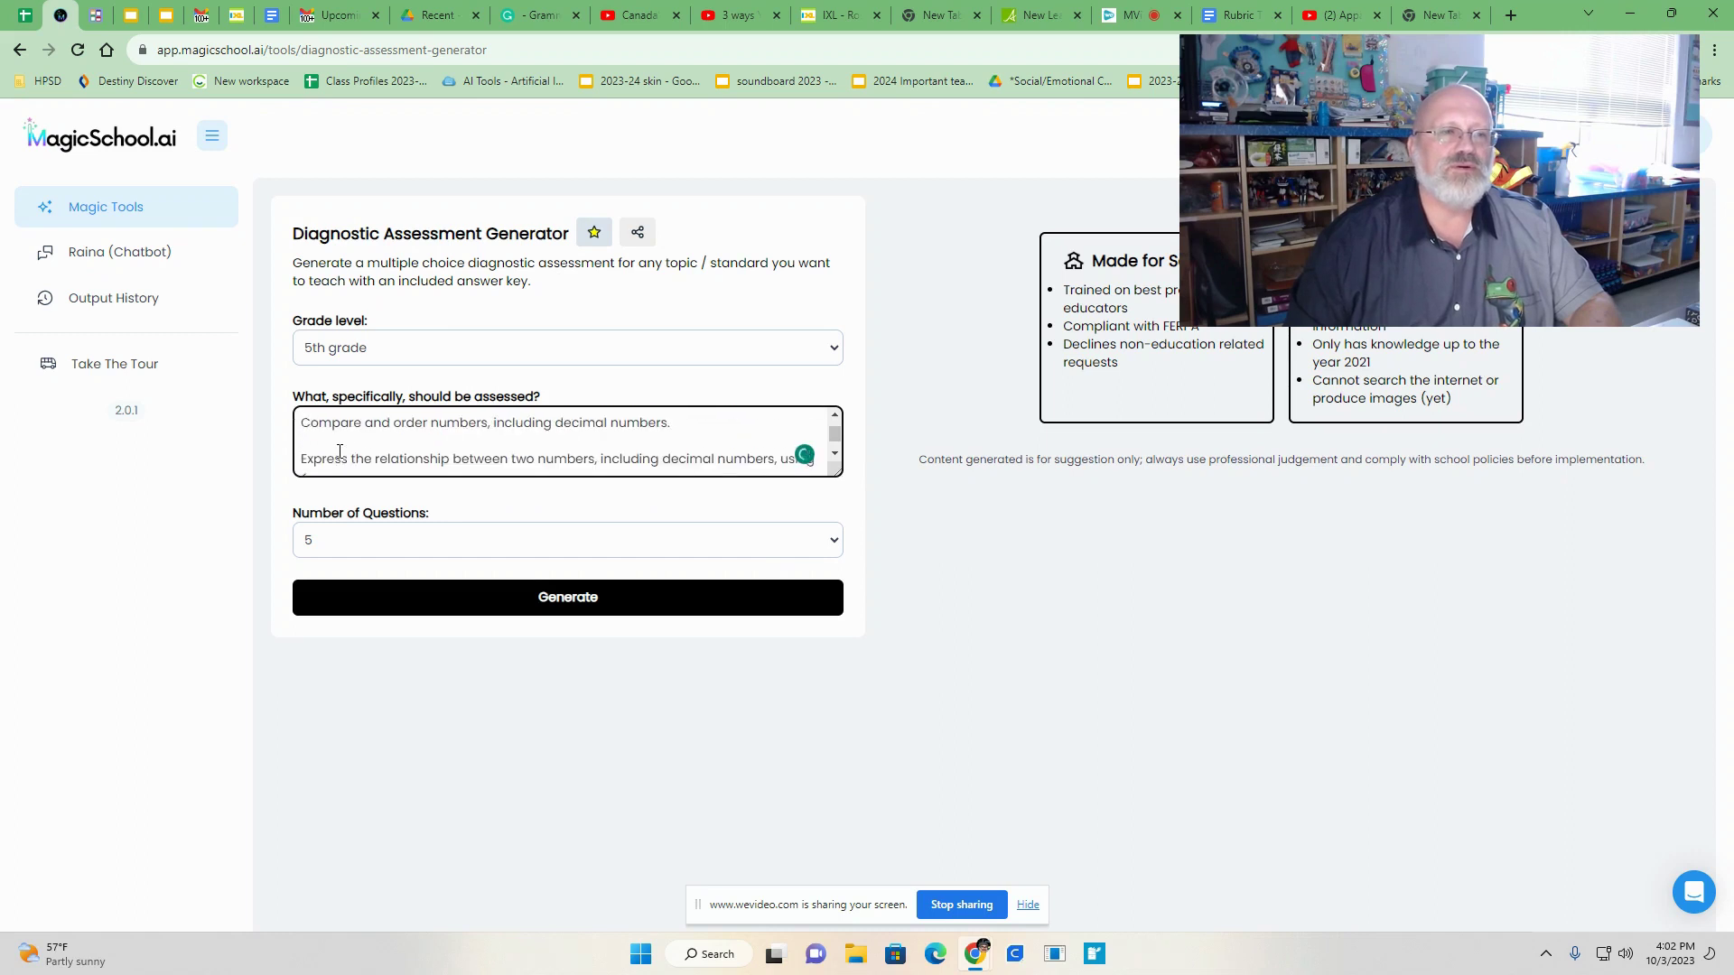
click(811, 533)
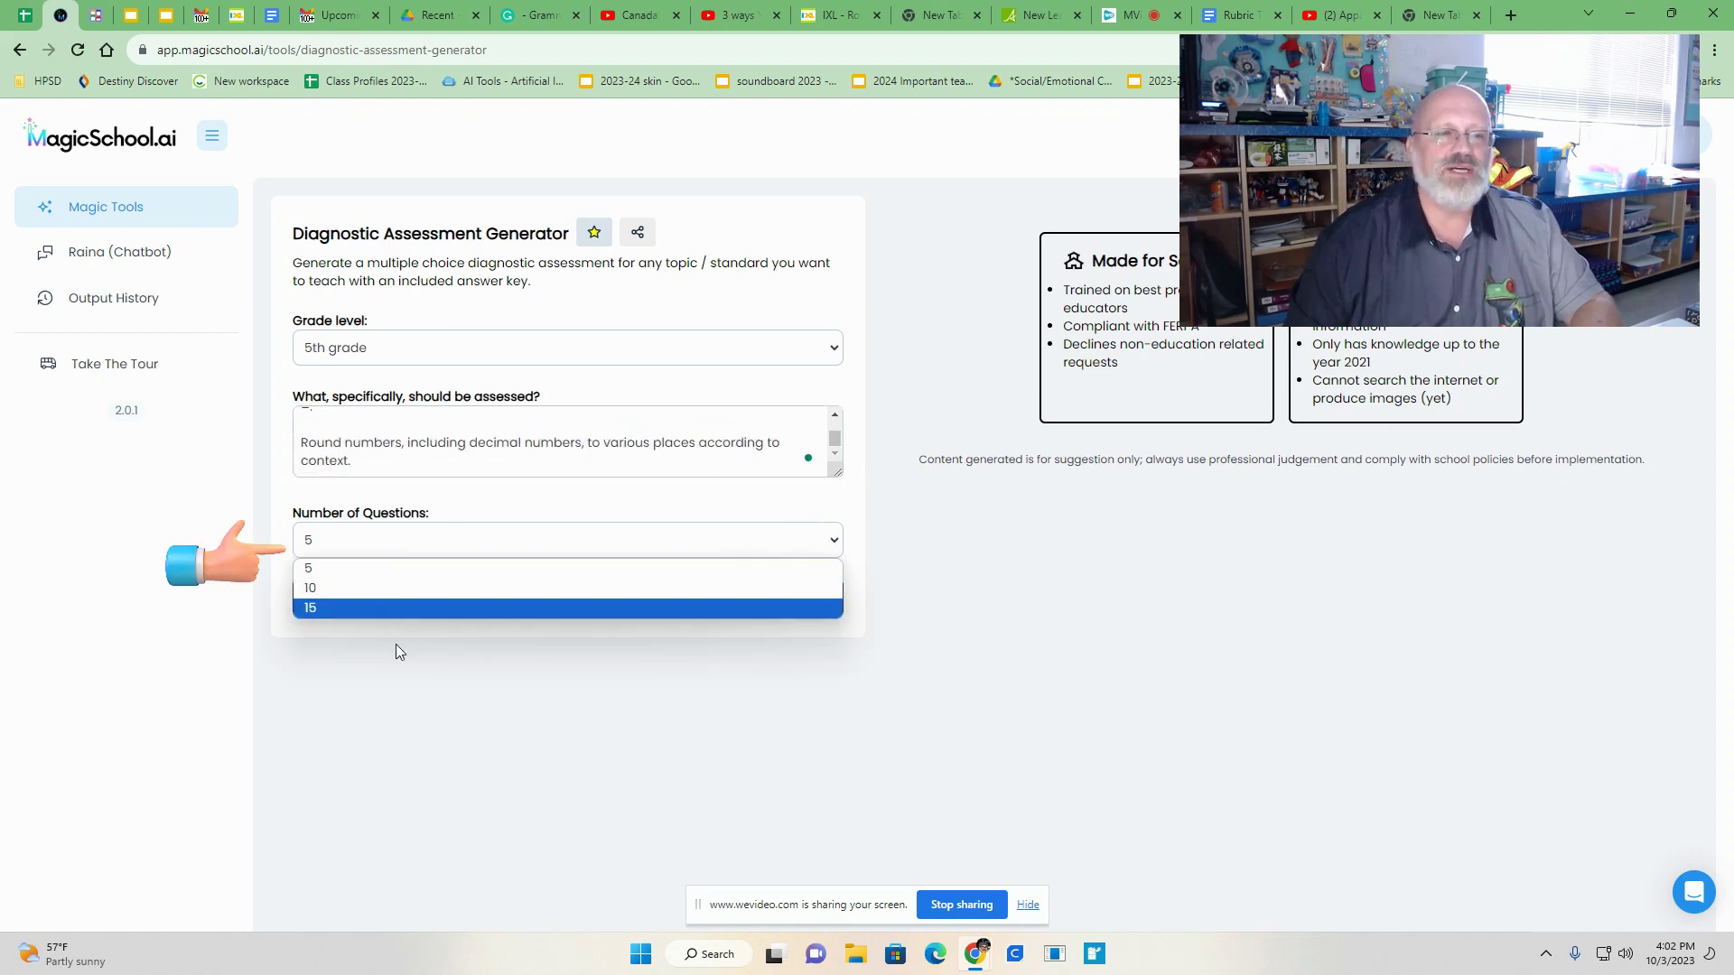
click(370, 606)
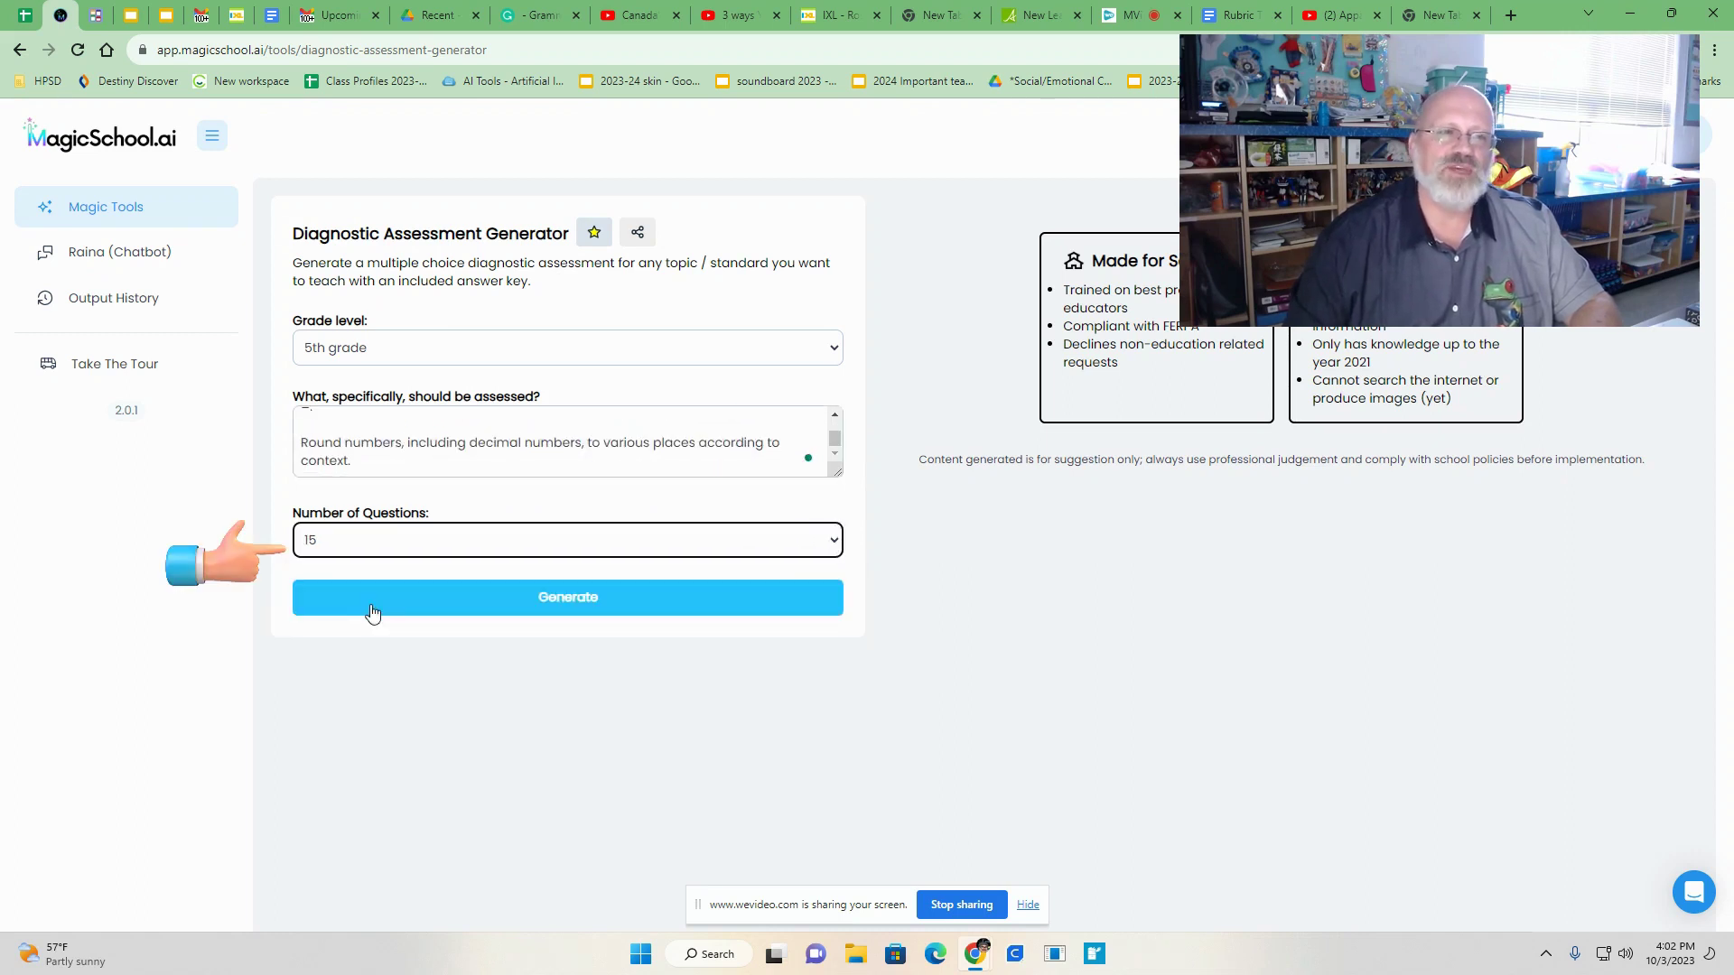
- Generate the 15-question place-value and decimals diagnostic assessment and review its questions and answer key
click(551, 614)
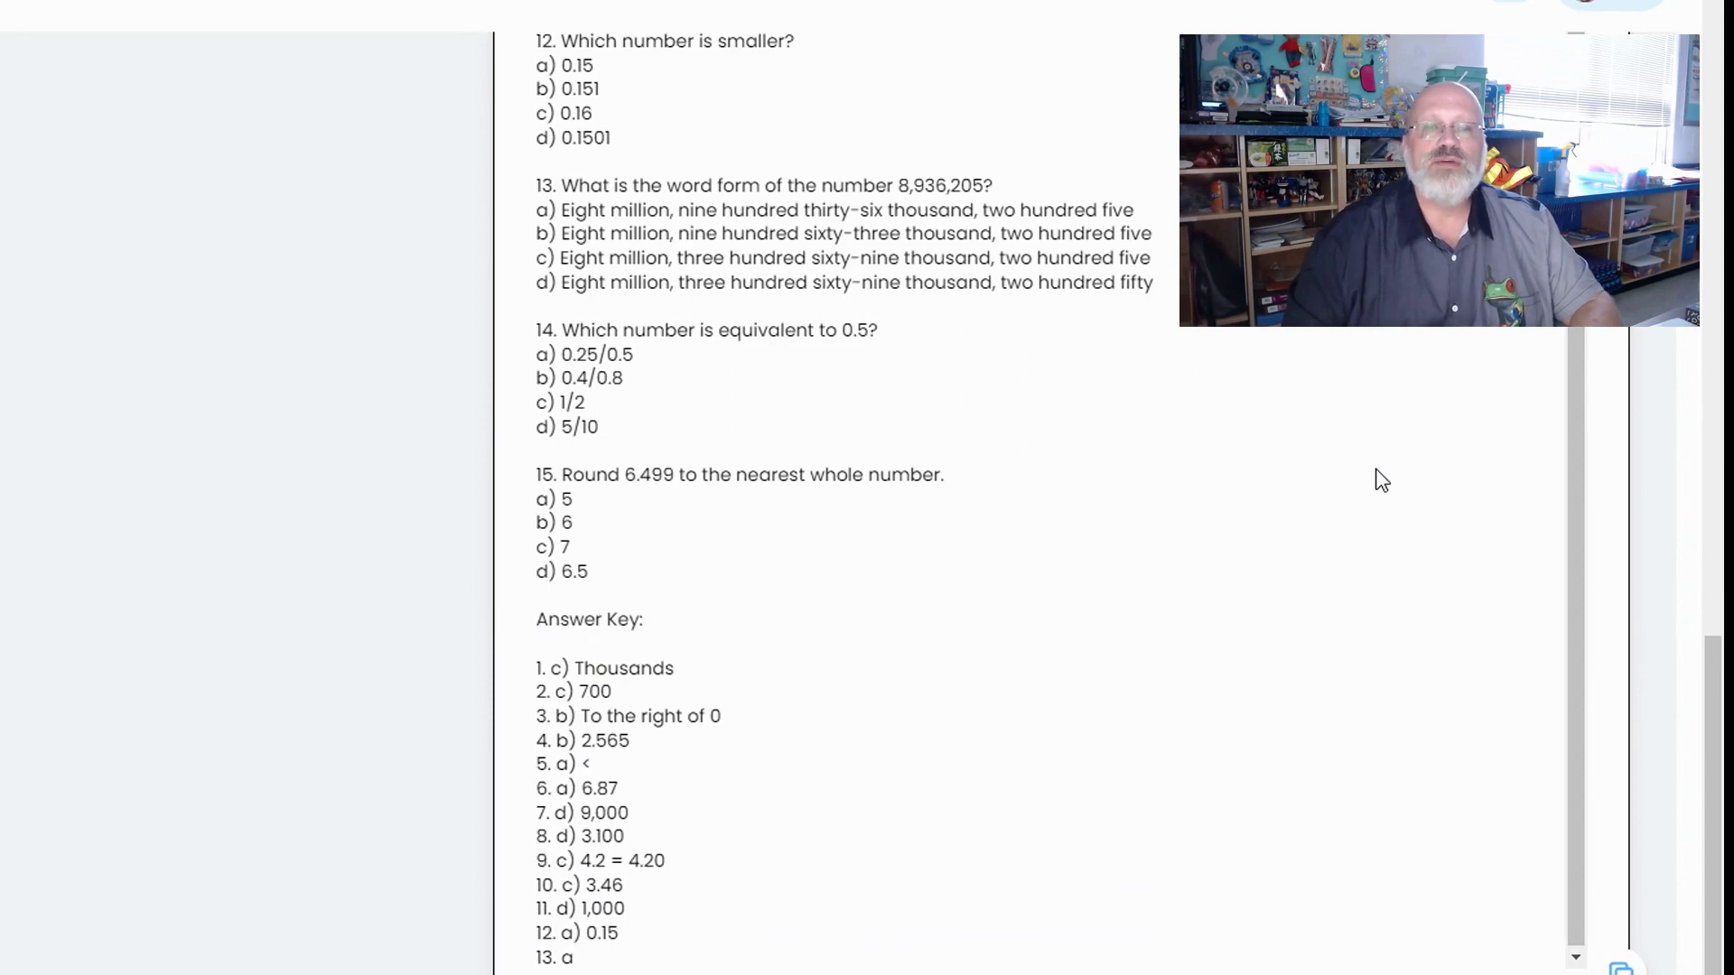
scroll(1258, 512, up, 14)
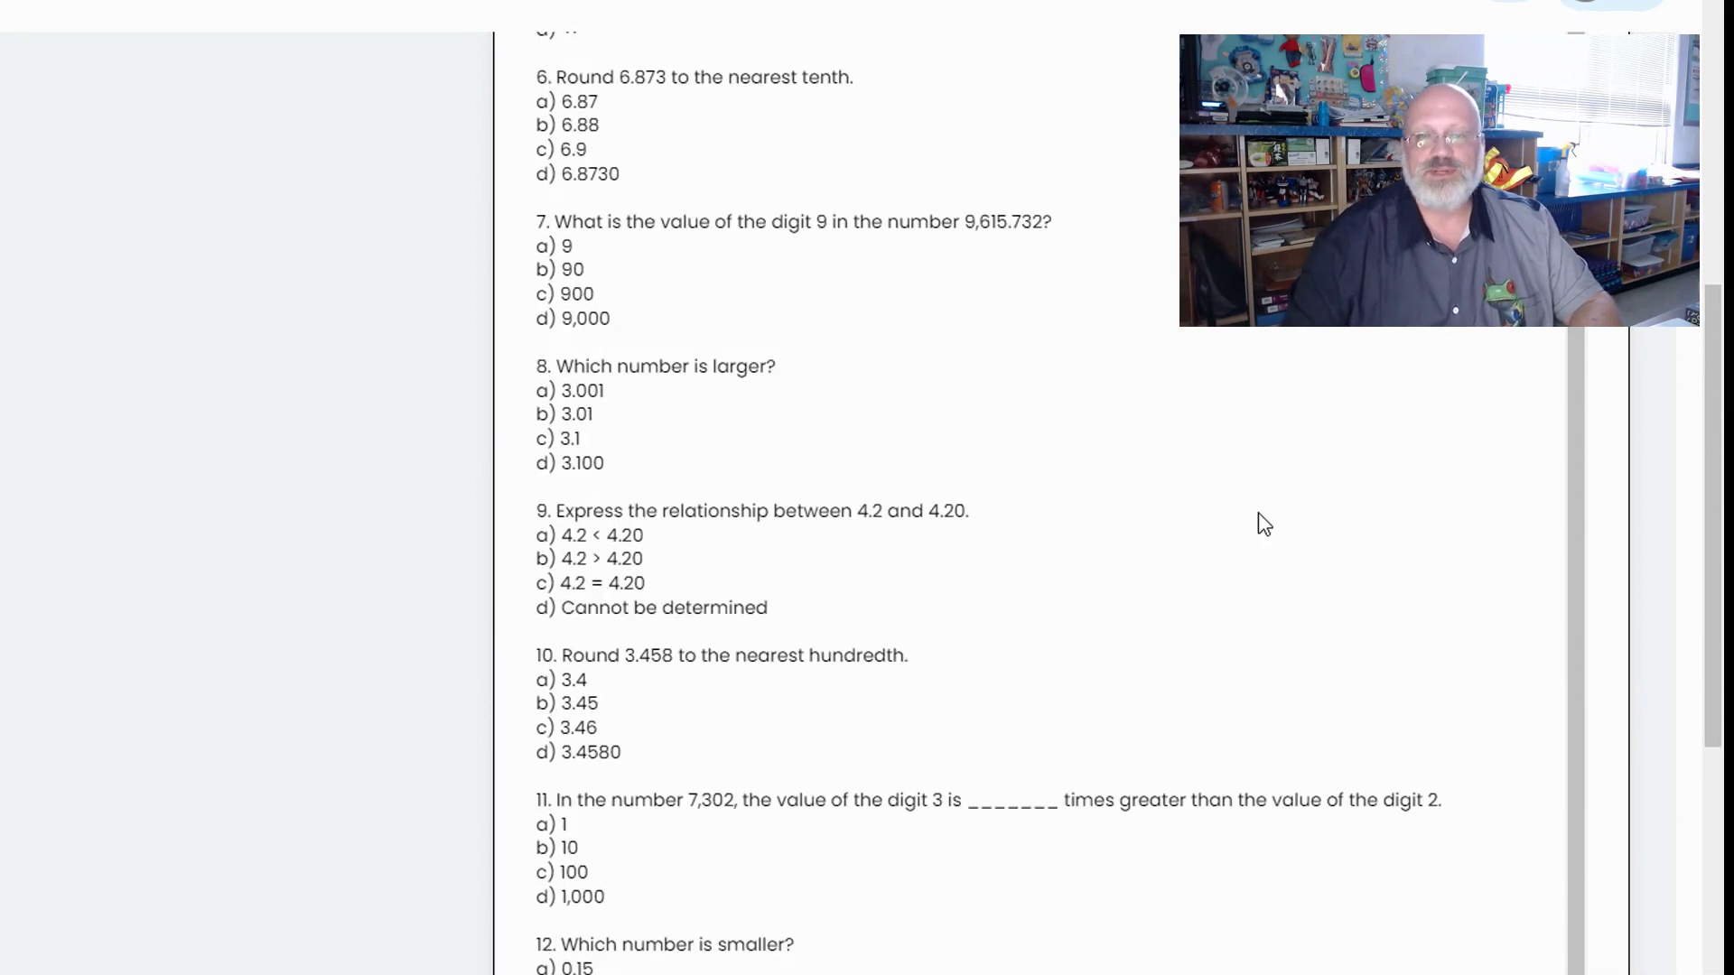
scroll(1150, 484, up, 3)
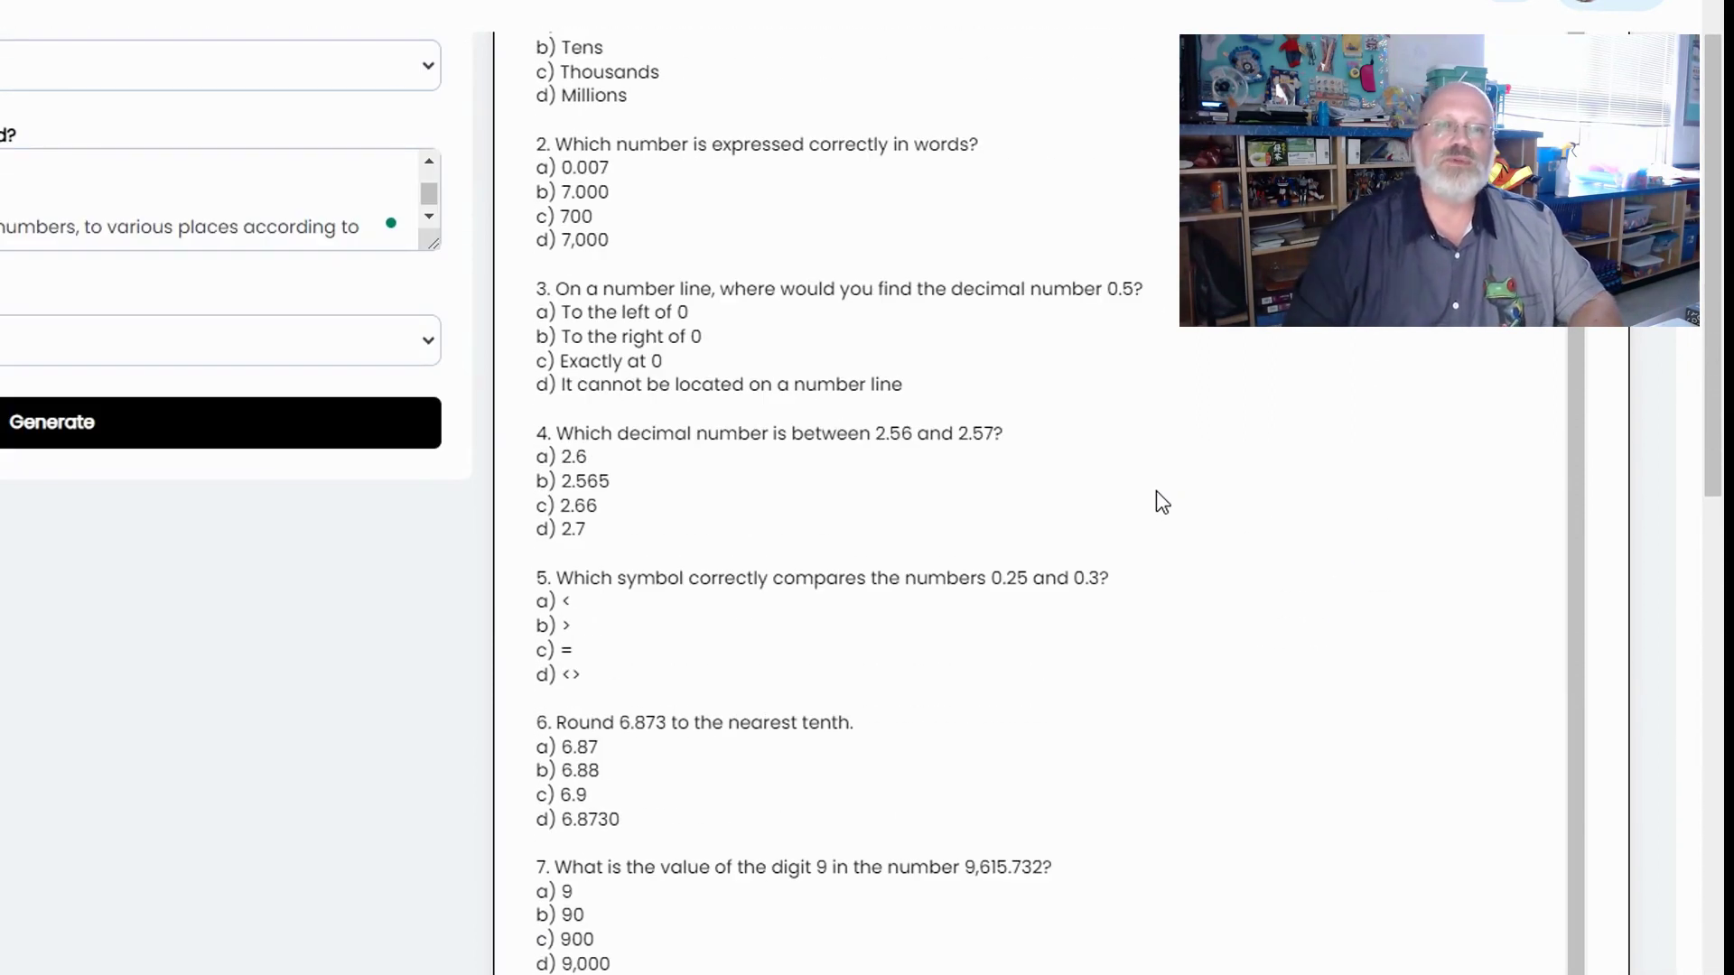
scroll(1156, 490, down, 6)
scroll(1156, 490, down, 11)
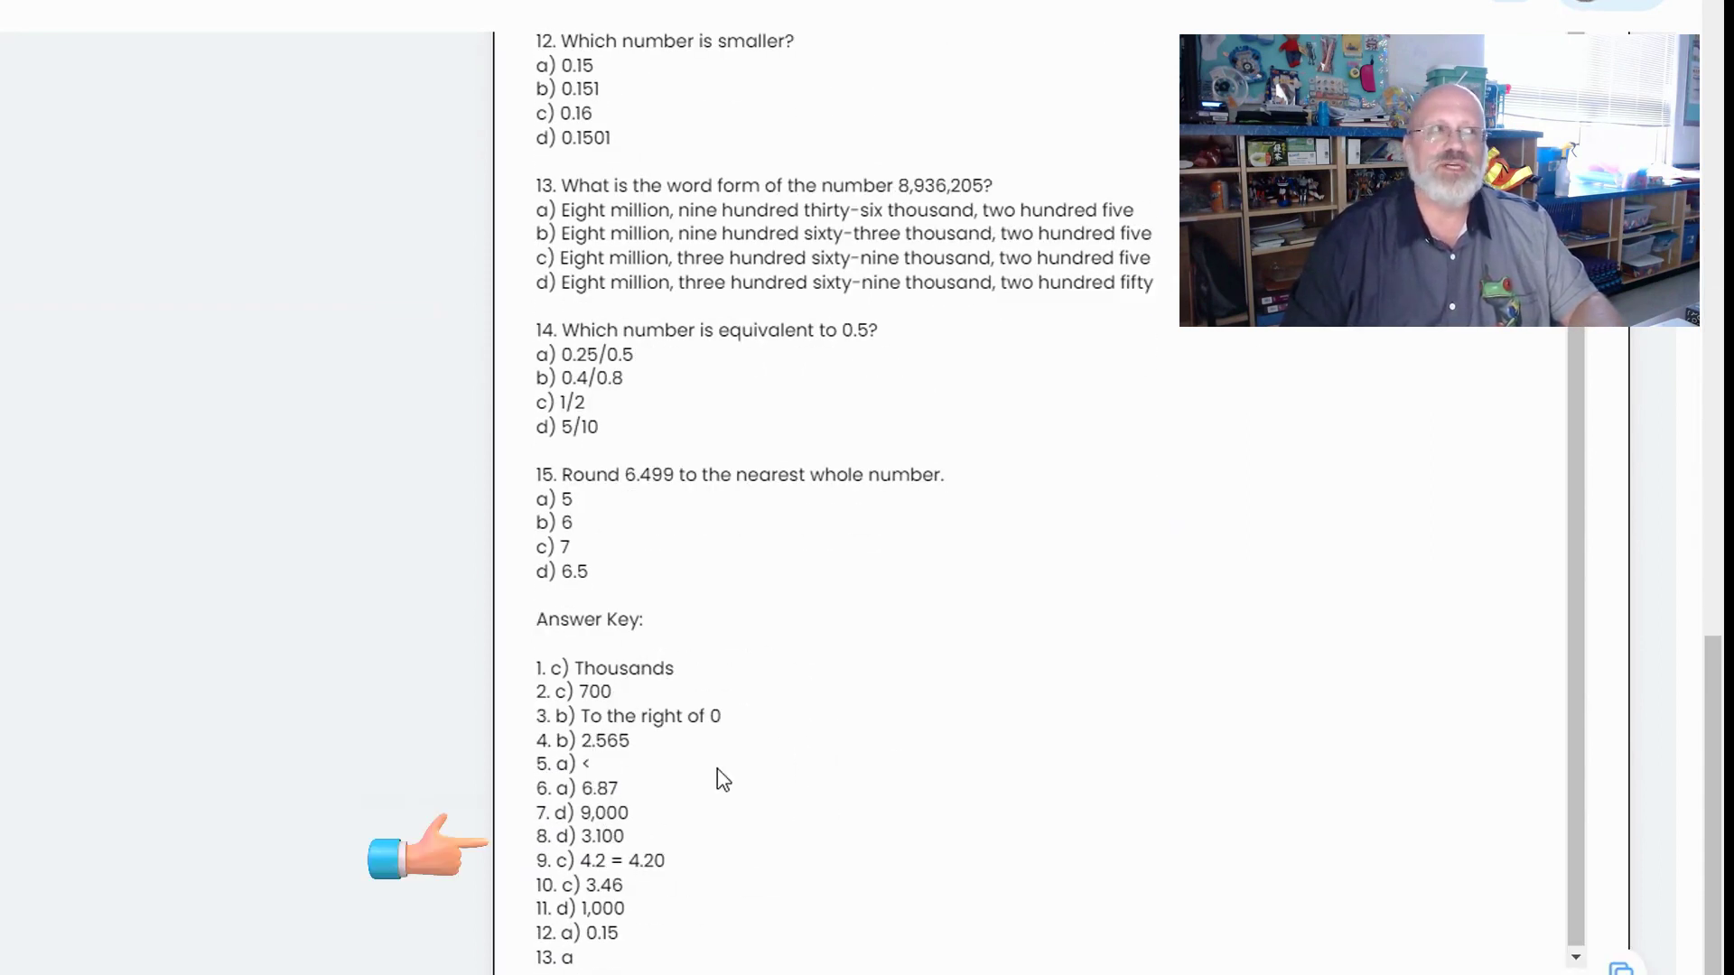
scroll(993, 635, up, 15)
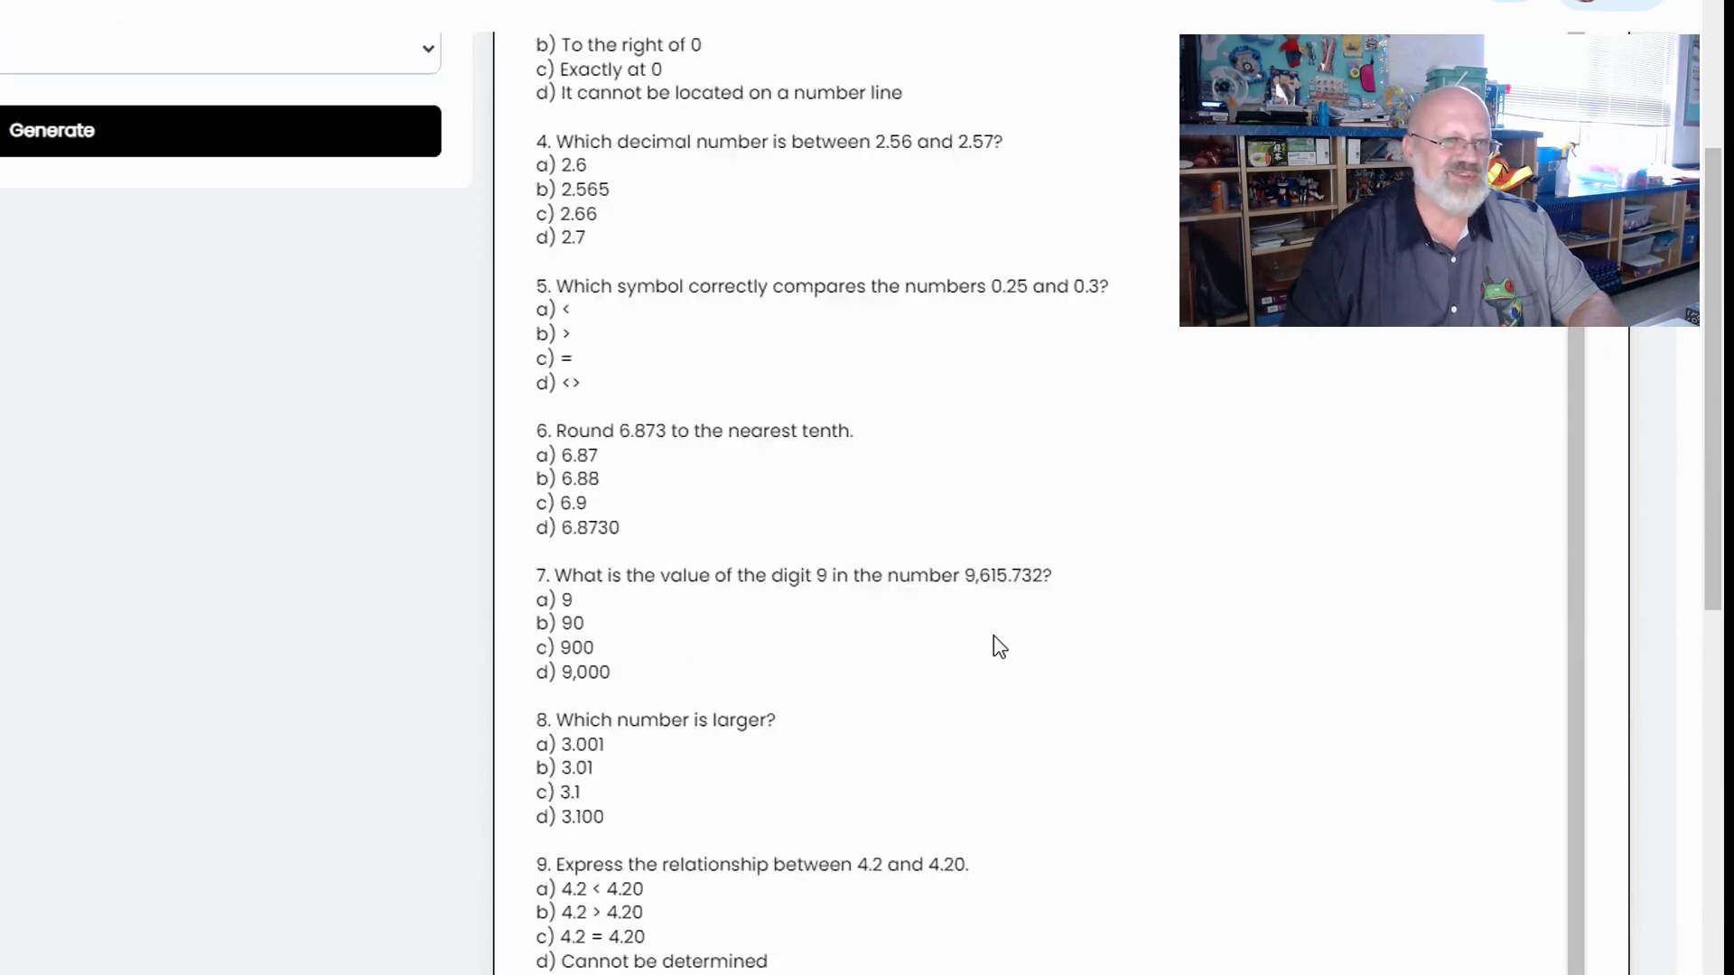